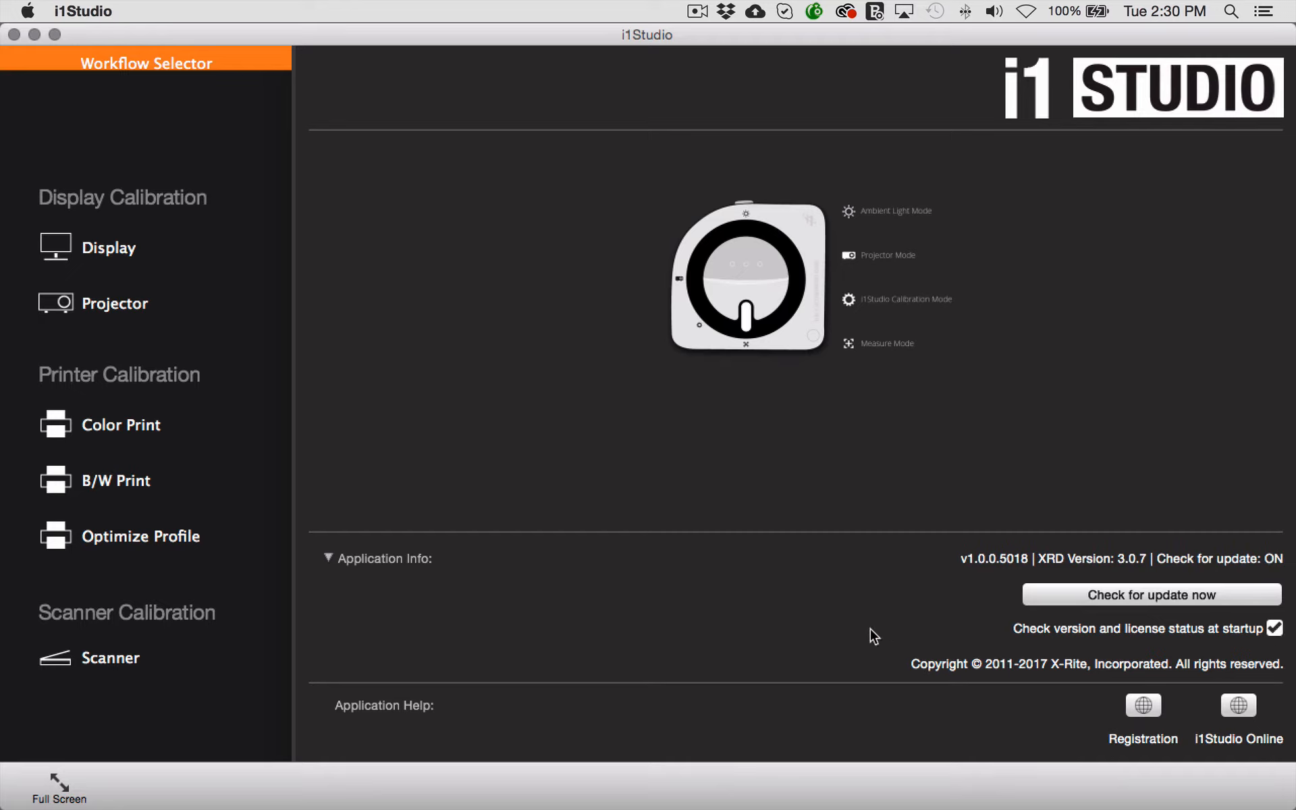
Step: Check for an application update, hide the application info and start the Display calibration workflow
click(1112, 594)
click(331, 558)
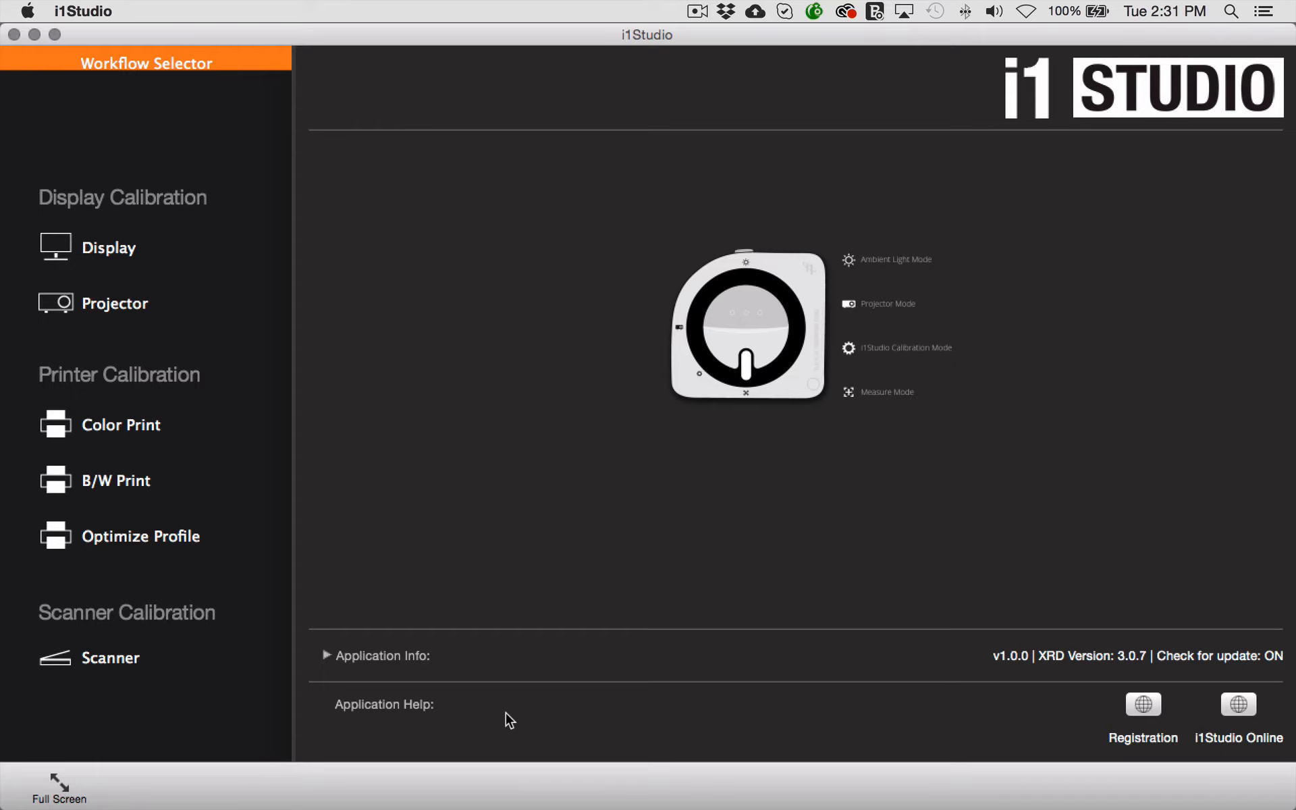
click(100, 262)
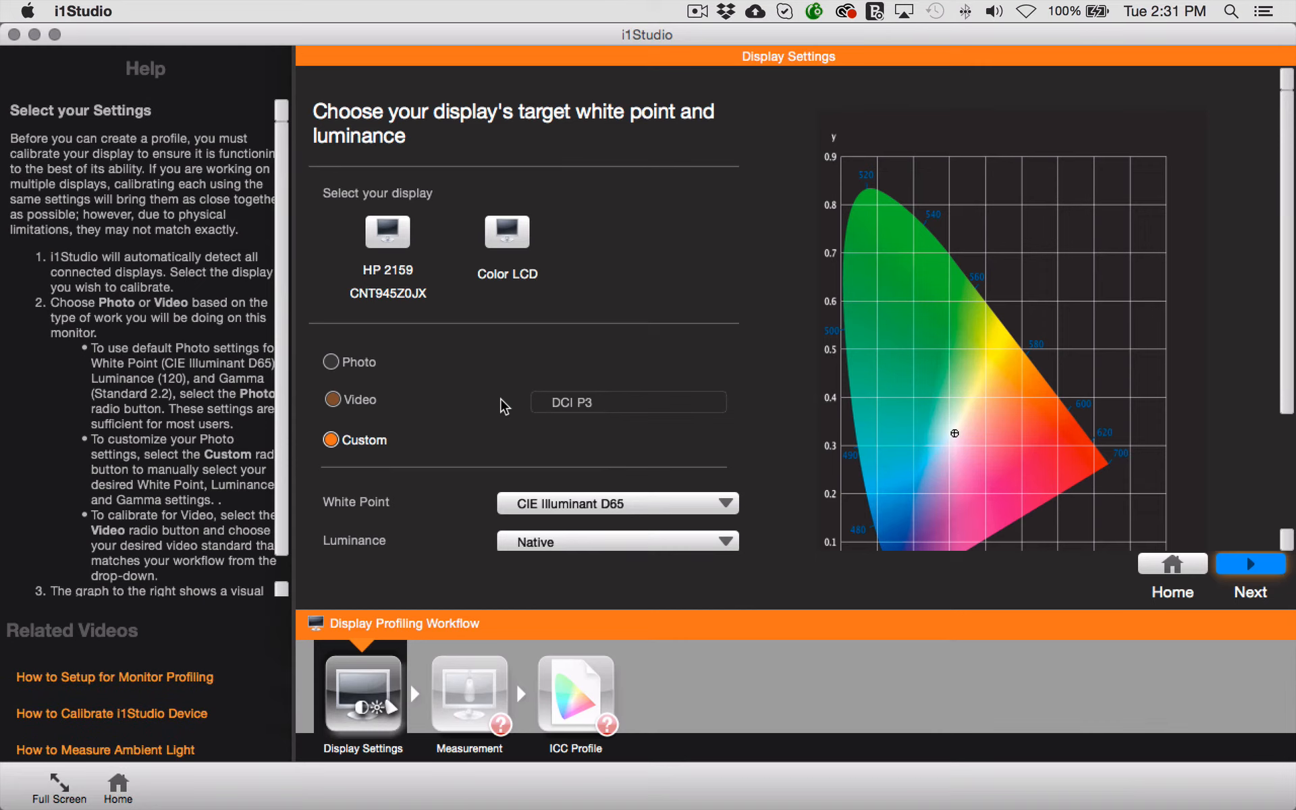
Step: Compare the Photo, Video and Custom presets, reviewing the Photo preset's white point, luminance, gamma and flare settings
click(332, 362)
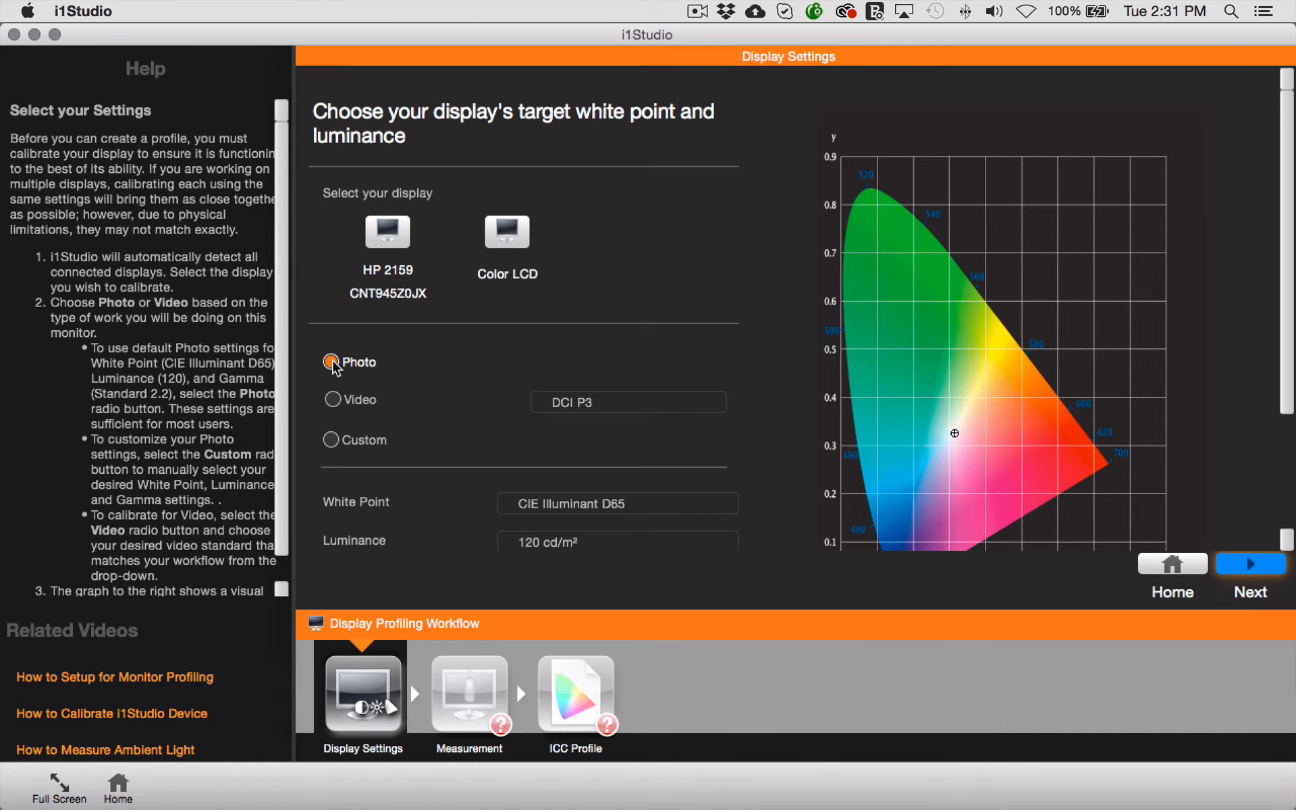
click(333, 400)
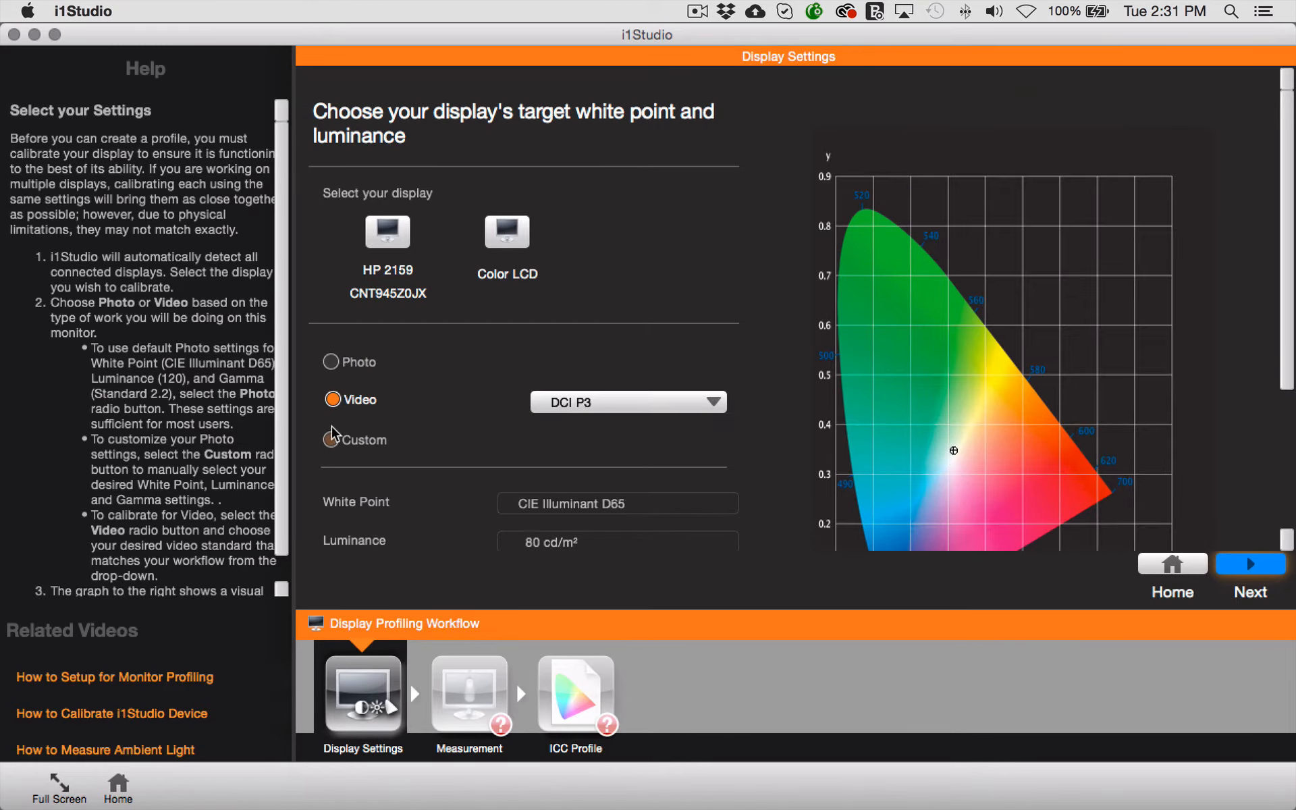
click(331, 440)
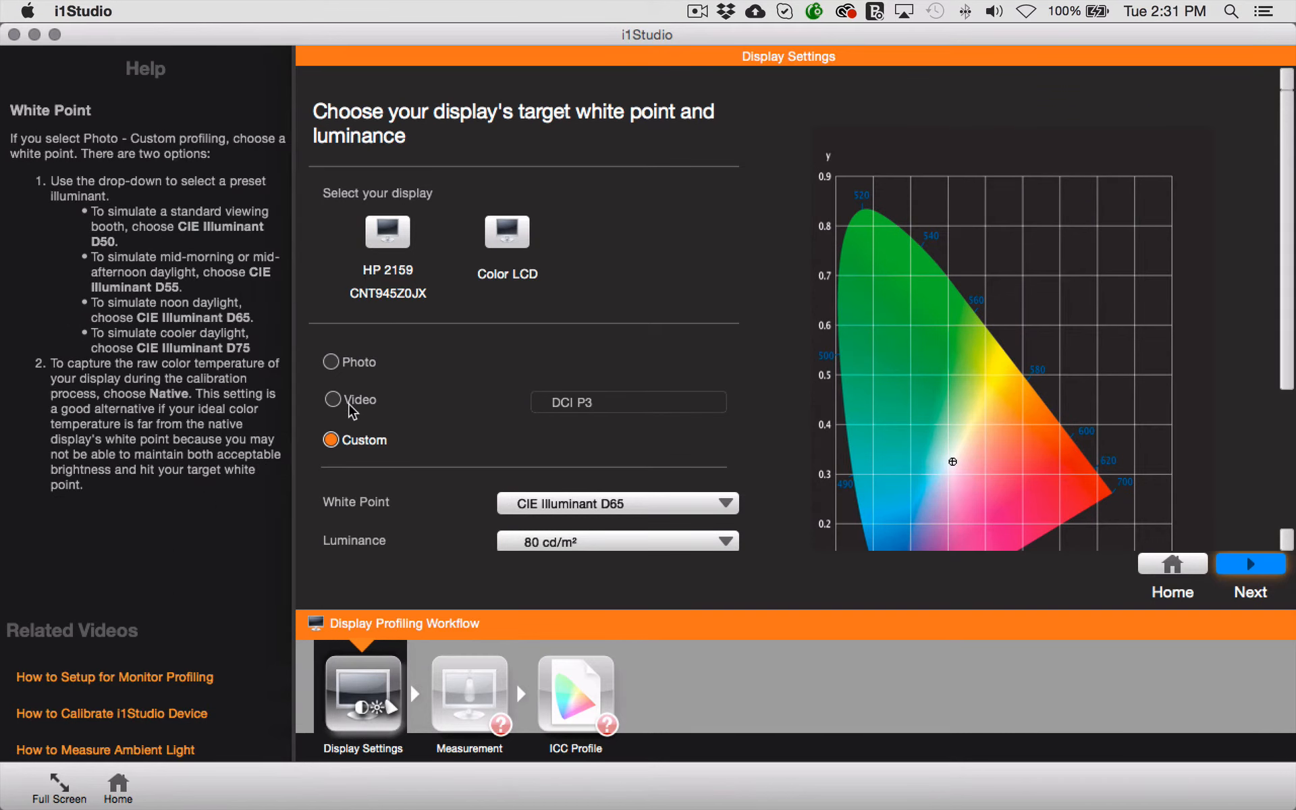
click(331, 362)
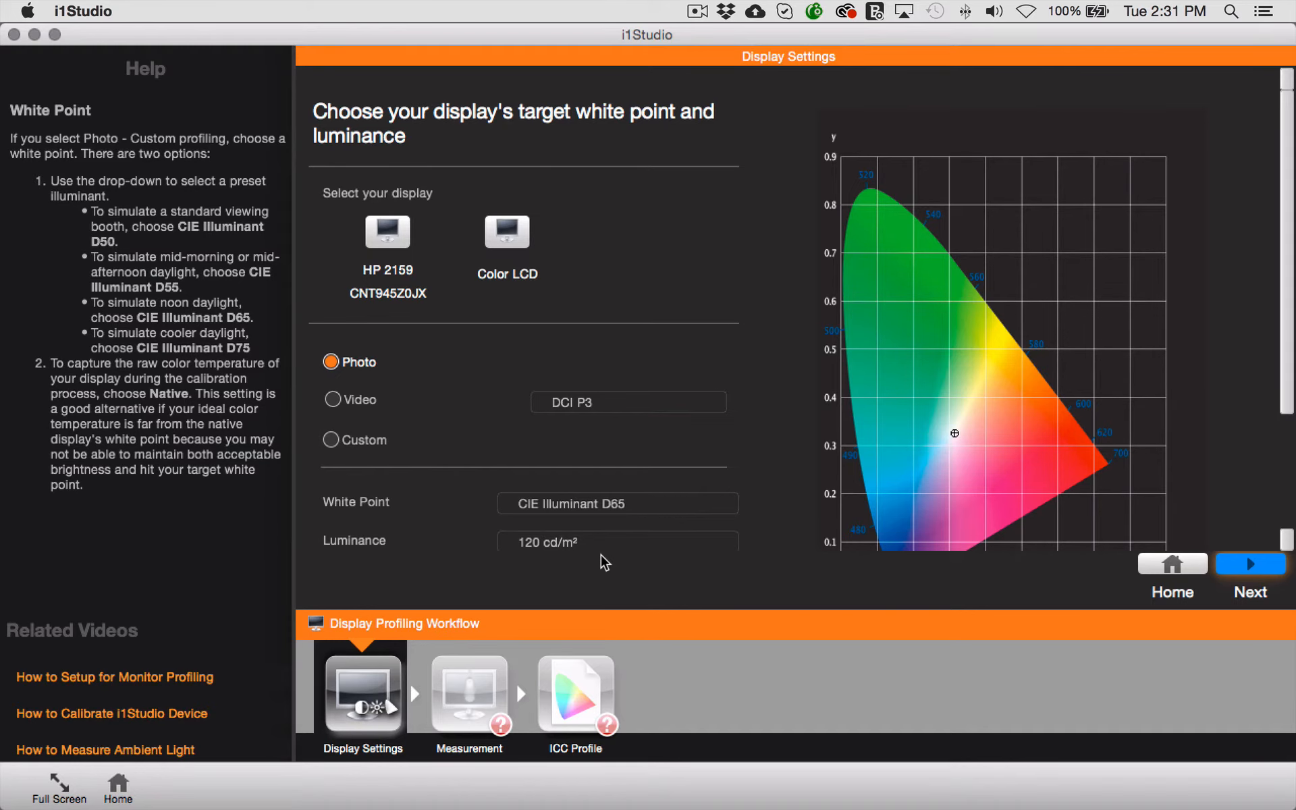
scroll(1218, 401, down, 4)
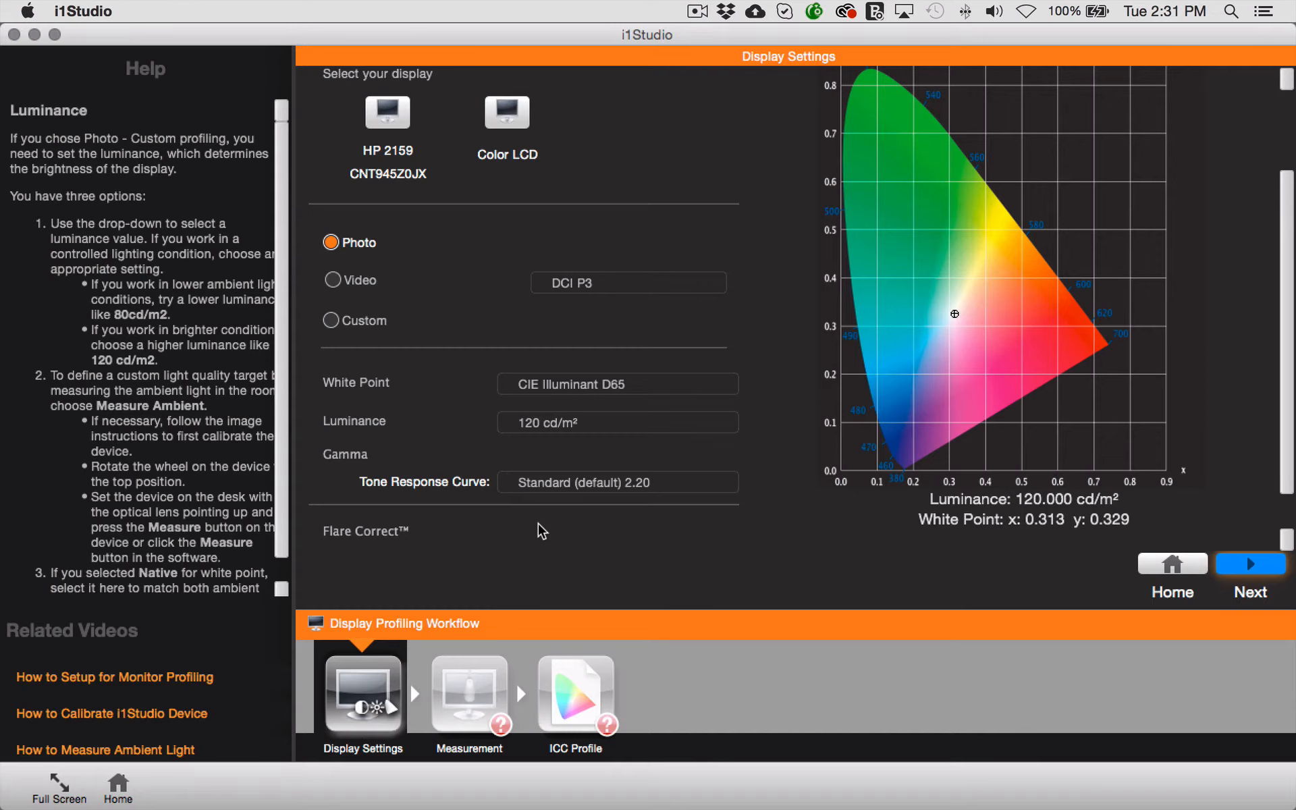
mouse_move(724, 506)
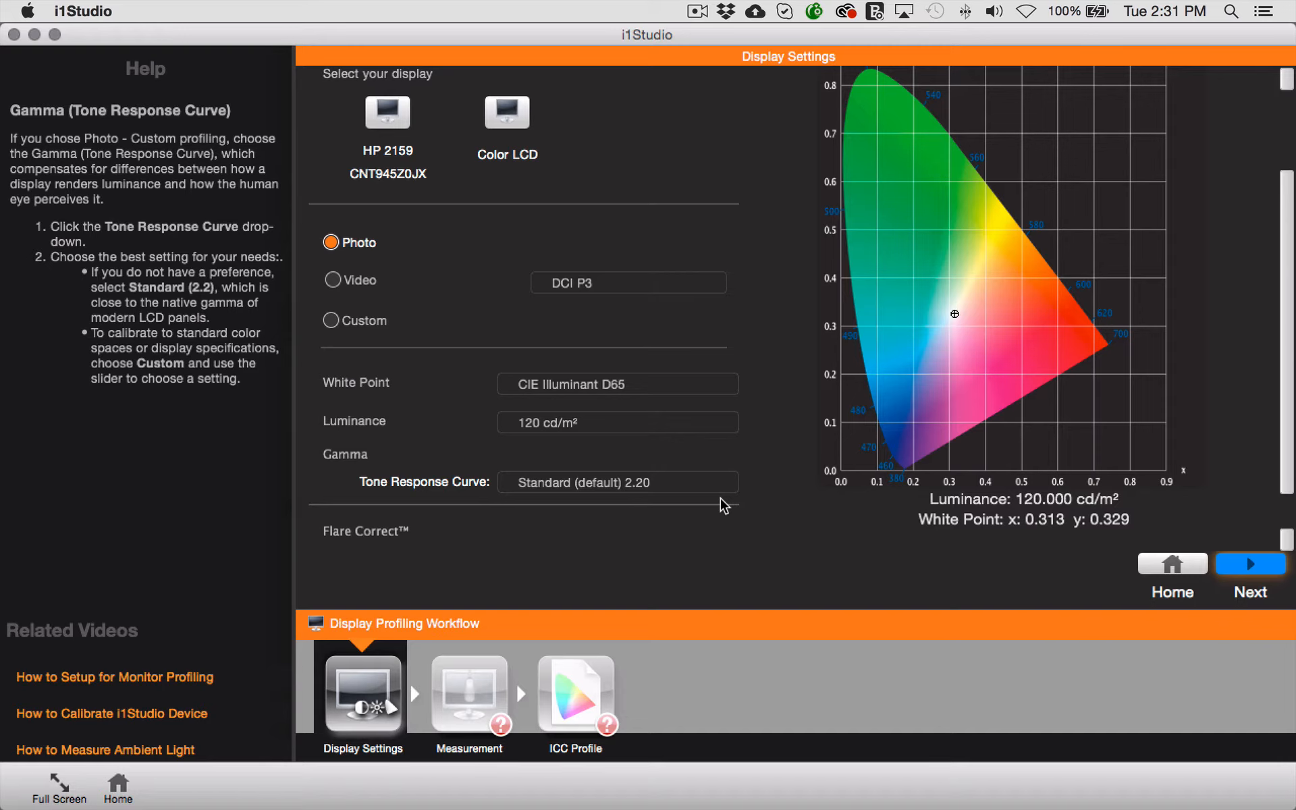
mouse_move(390, 533)
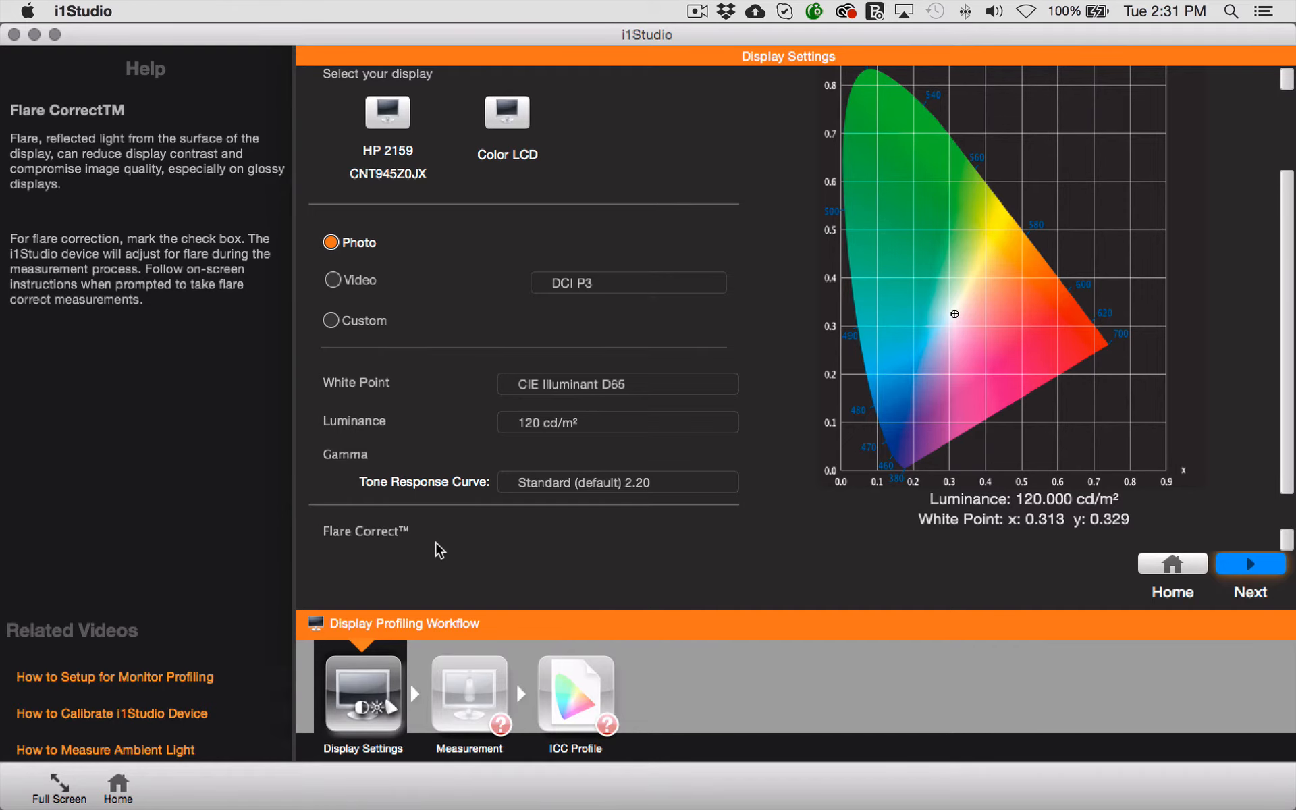
Step: Switch to the Video preset and review the video standards it offers
click(333, 279)
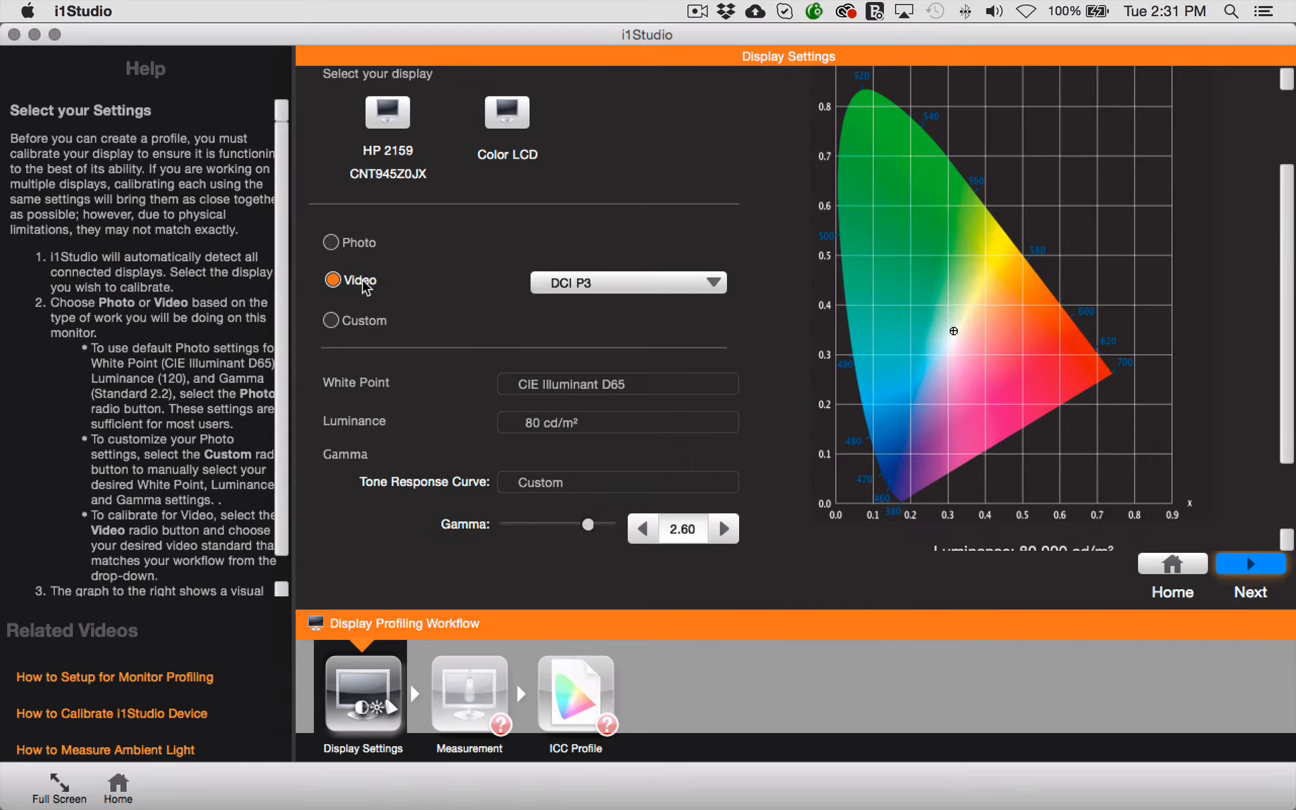
click(671, 284)
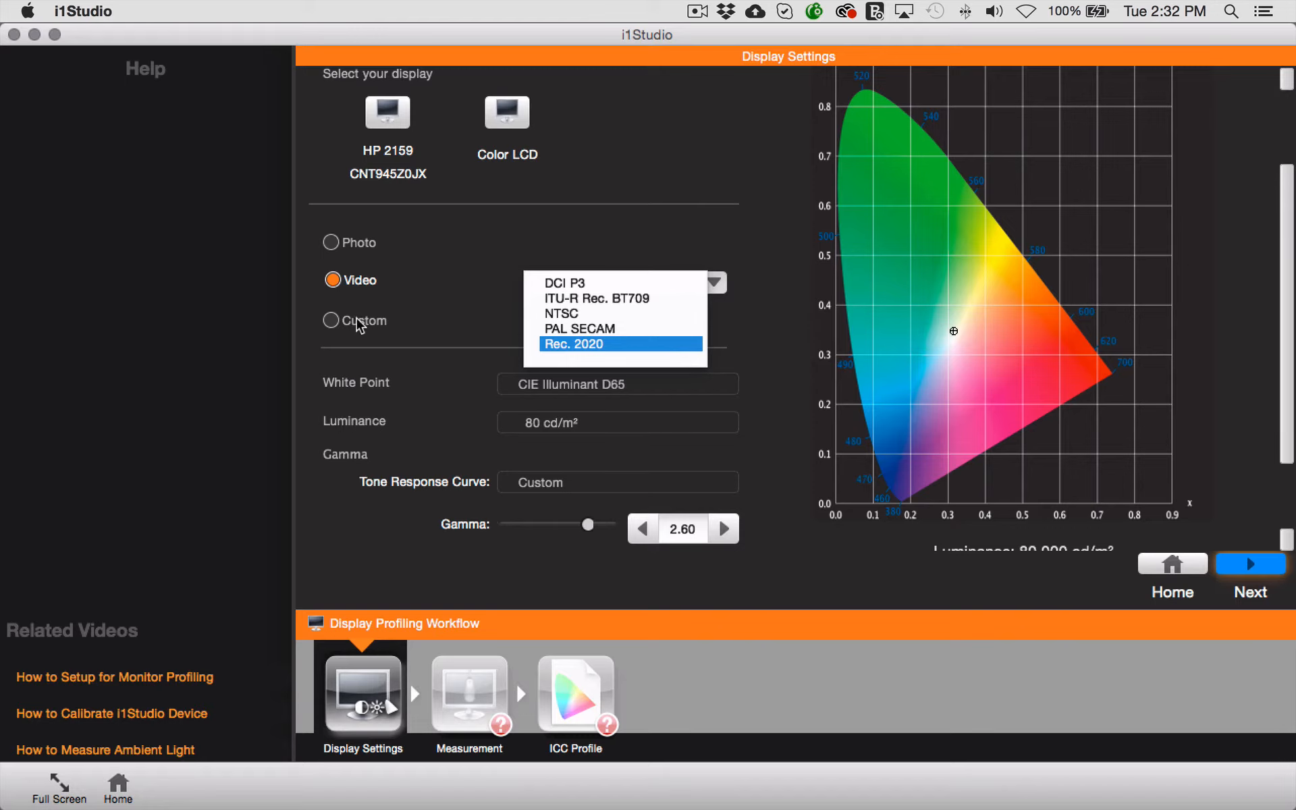
click(330, 325)
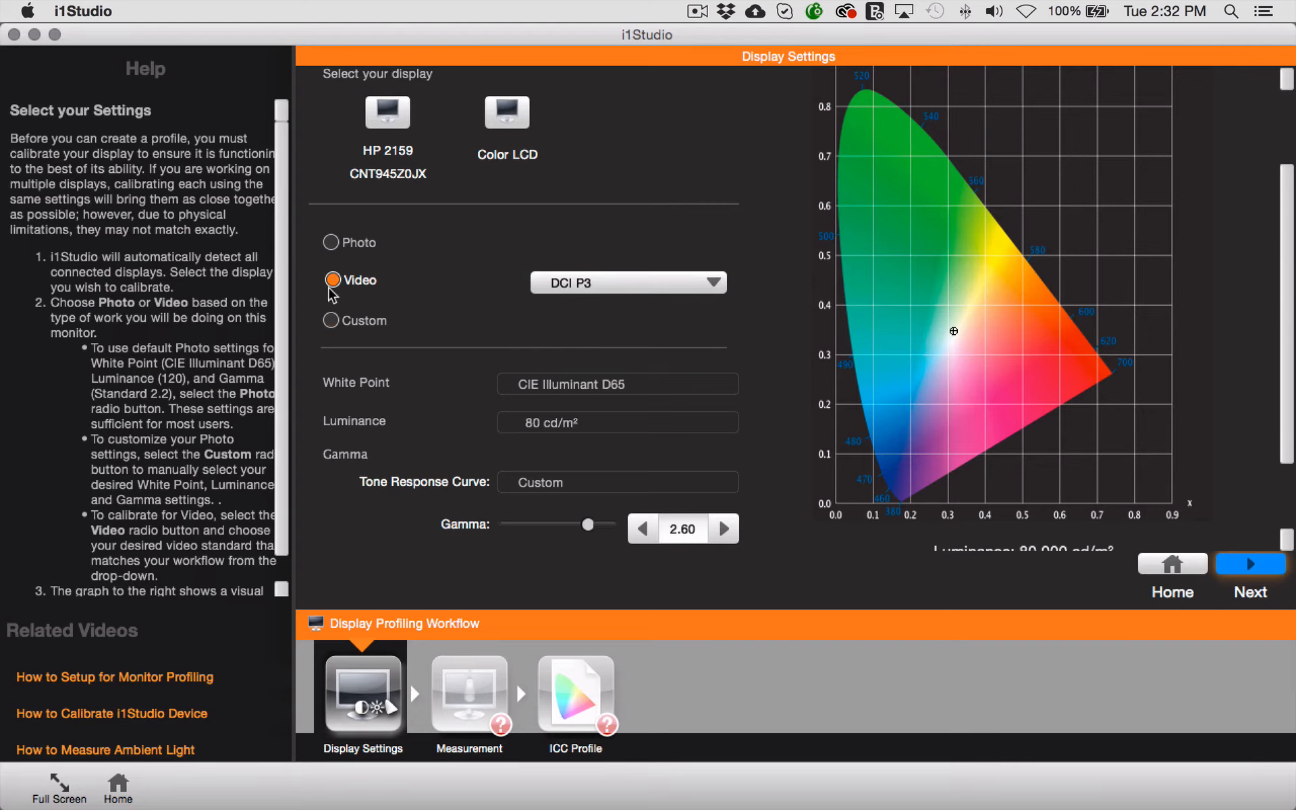
click(619, 286)
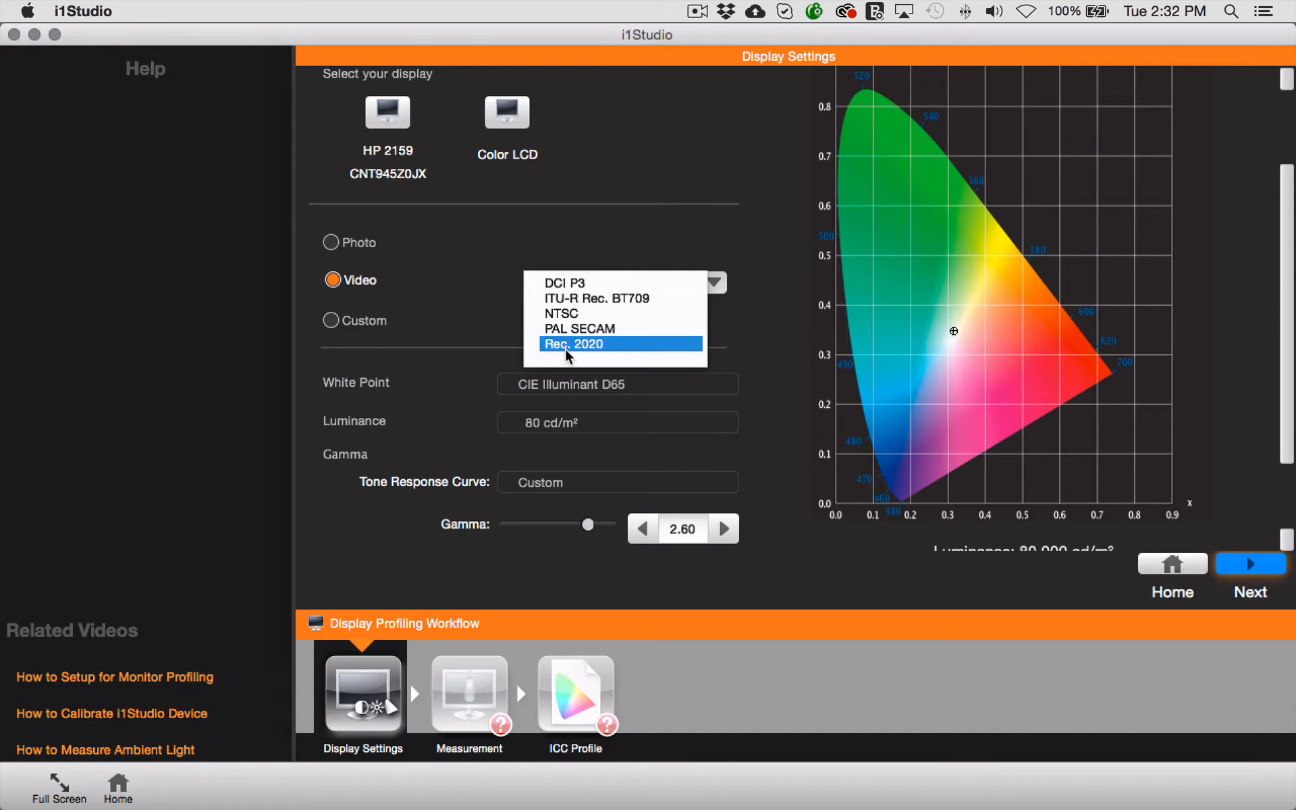
click(330, 324)
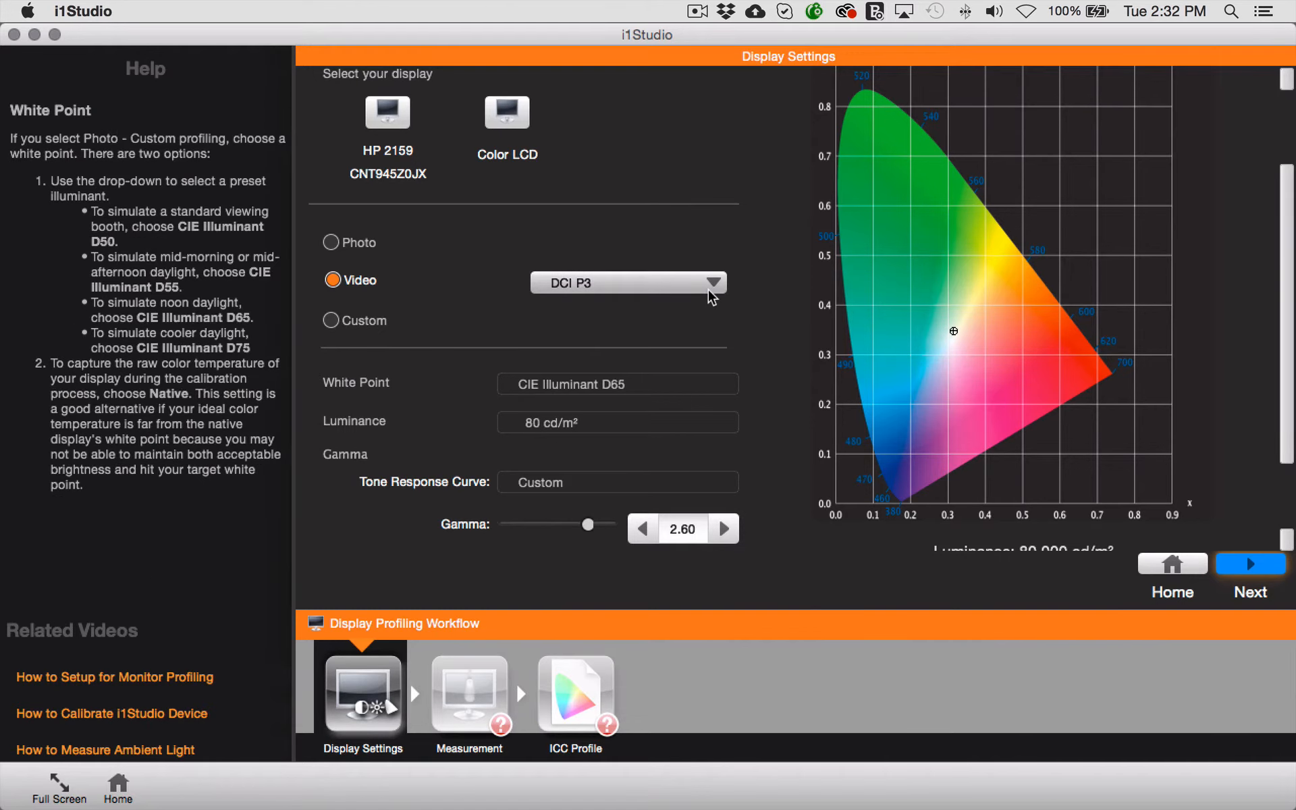
Step: Choose the Custom preset with a luminance of 100 cd/m² and the Standard (default) 2.20 tone response curve
click(331, 321)
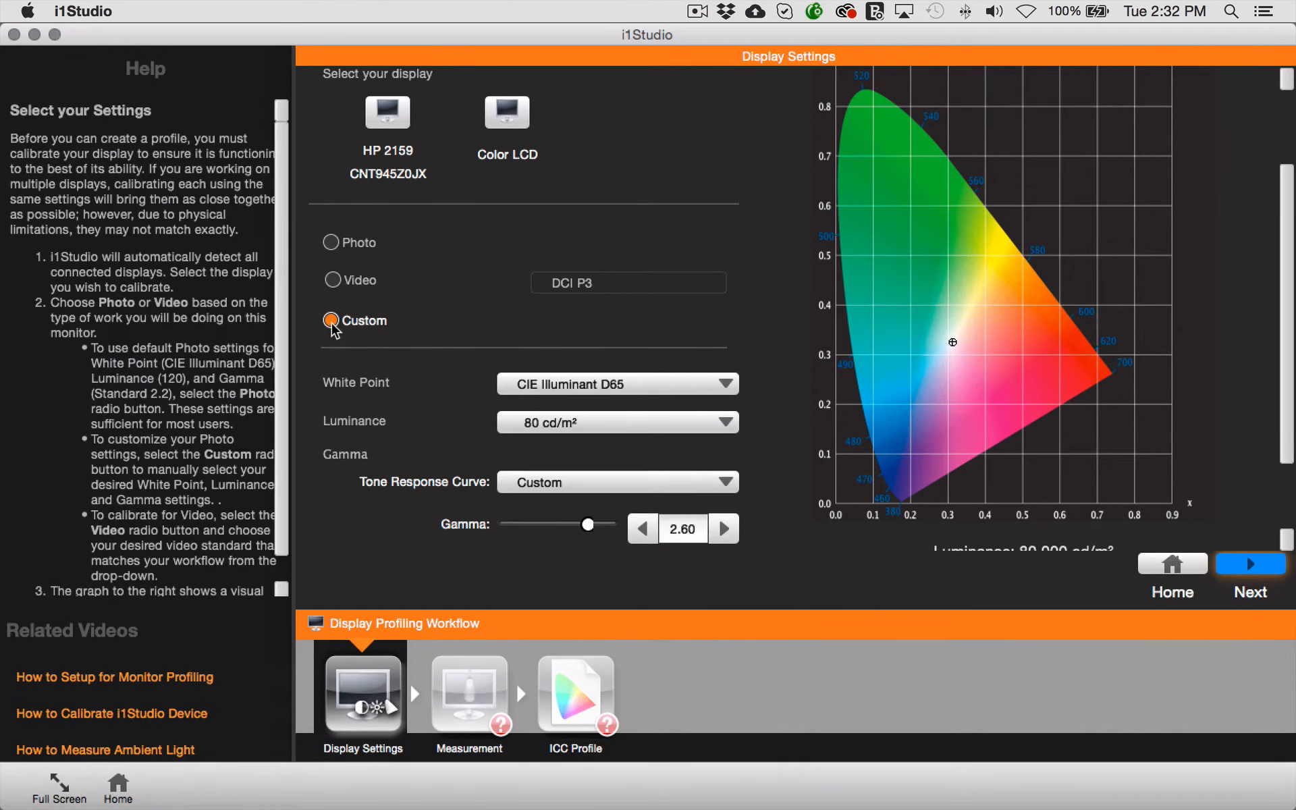
click(680, 390)
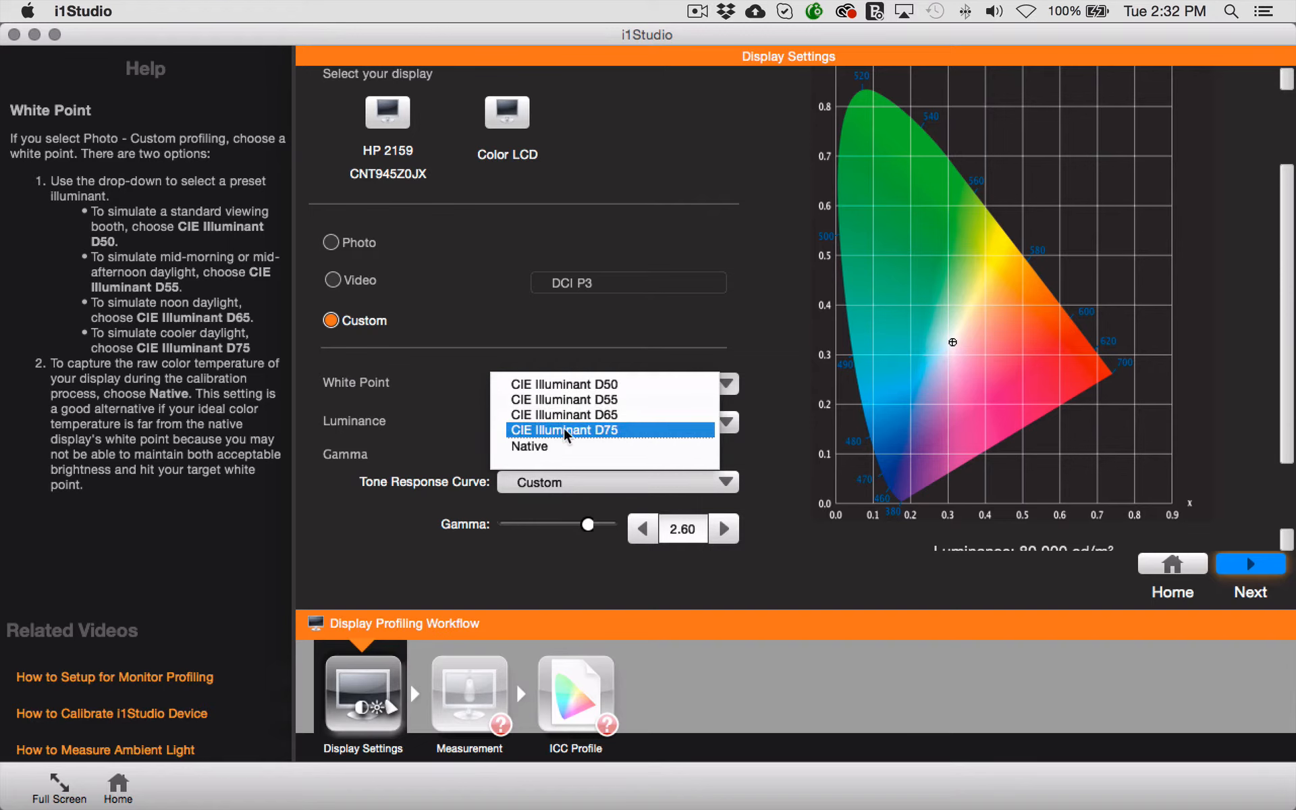
click(450, 417)
click(503, 425)
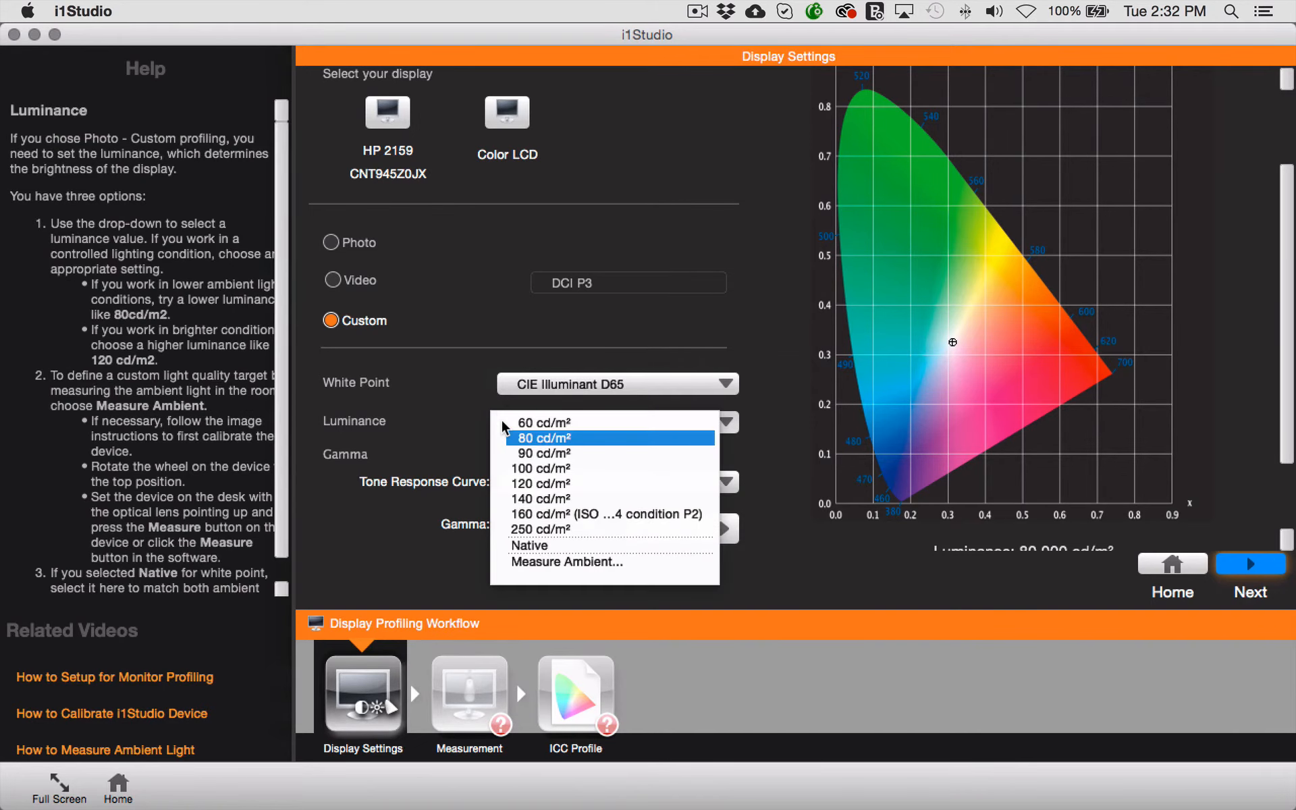
click(557, 469)
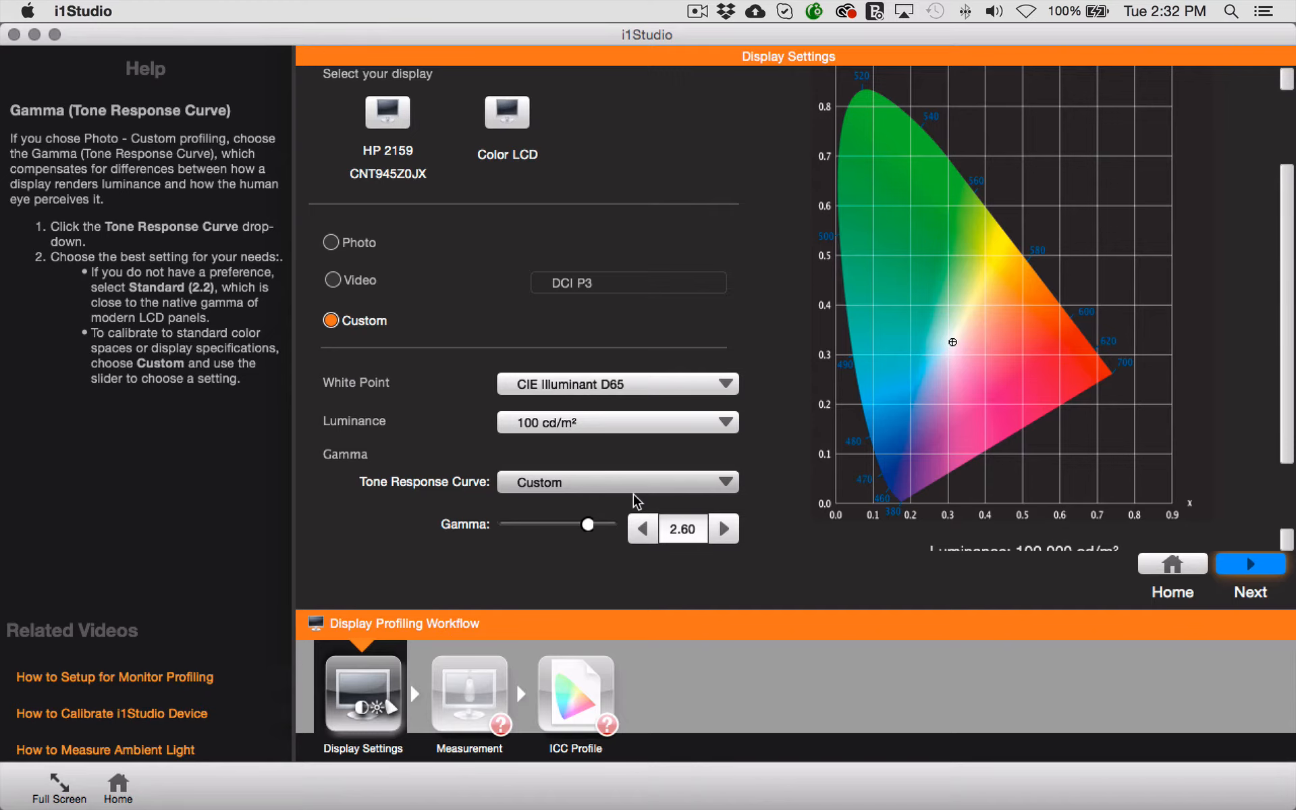
click(678, 482)
click(653, 483)
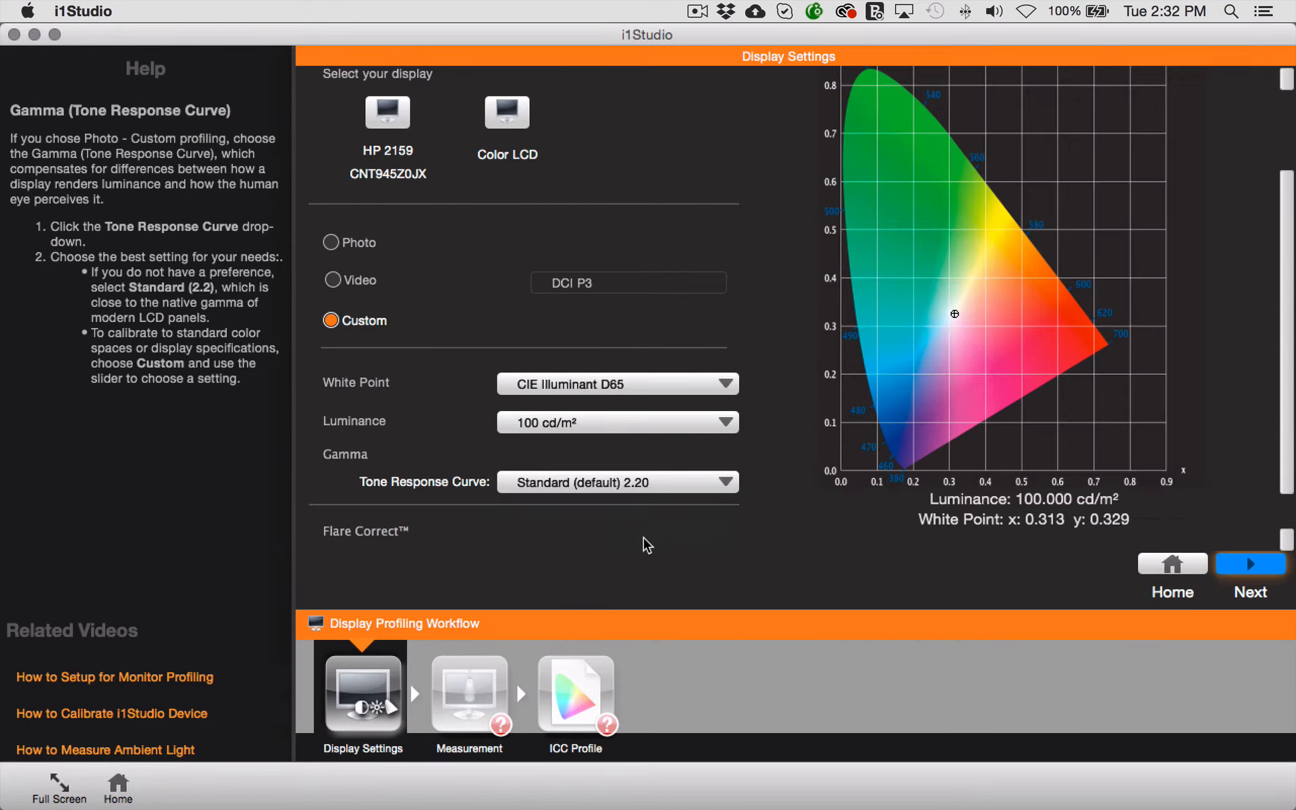
Step: Try a custom tone response curve with gamma 2.09 and the sRGB curve, and return to Standard (default) 2.20
click(724, 480)
click(578, 499)
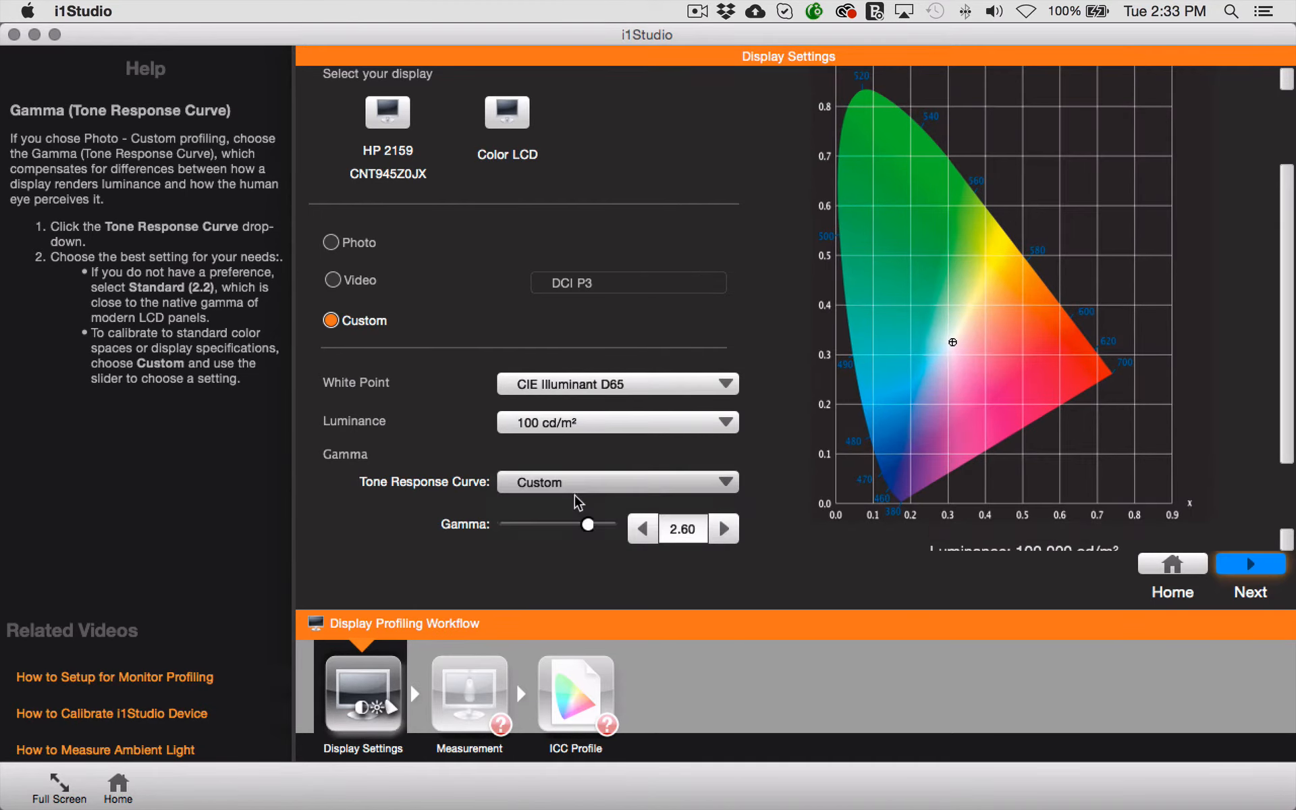
drag(595, 531, 567, 531)
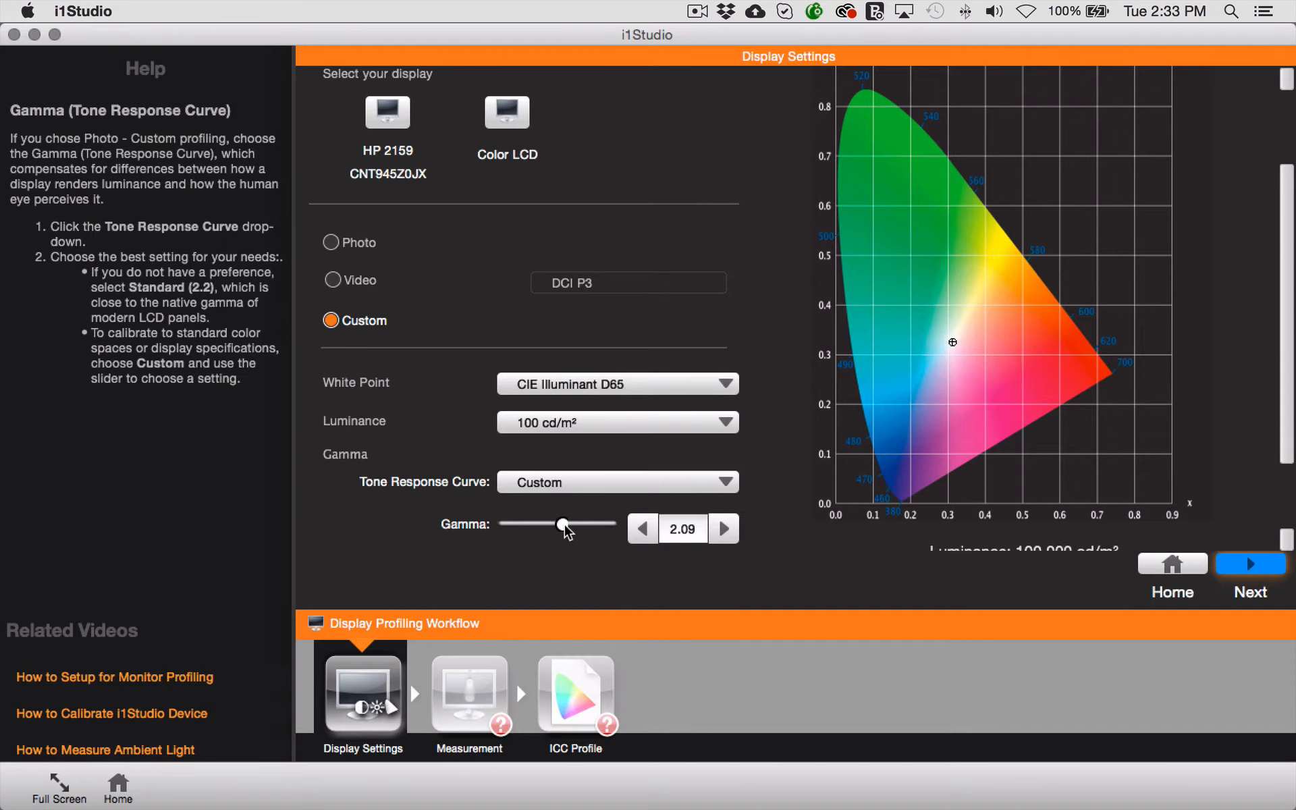
click(587, 483)
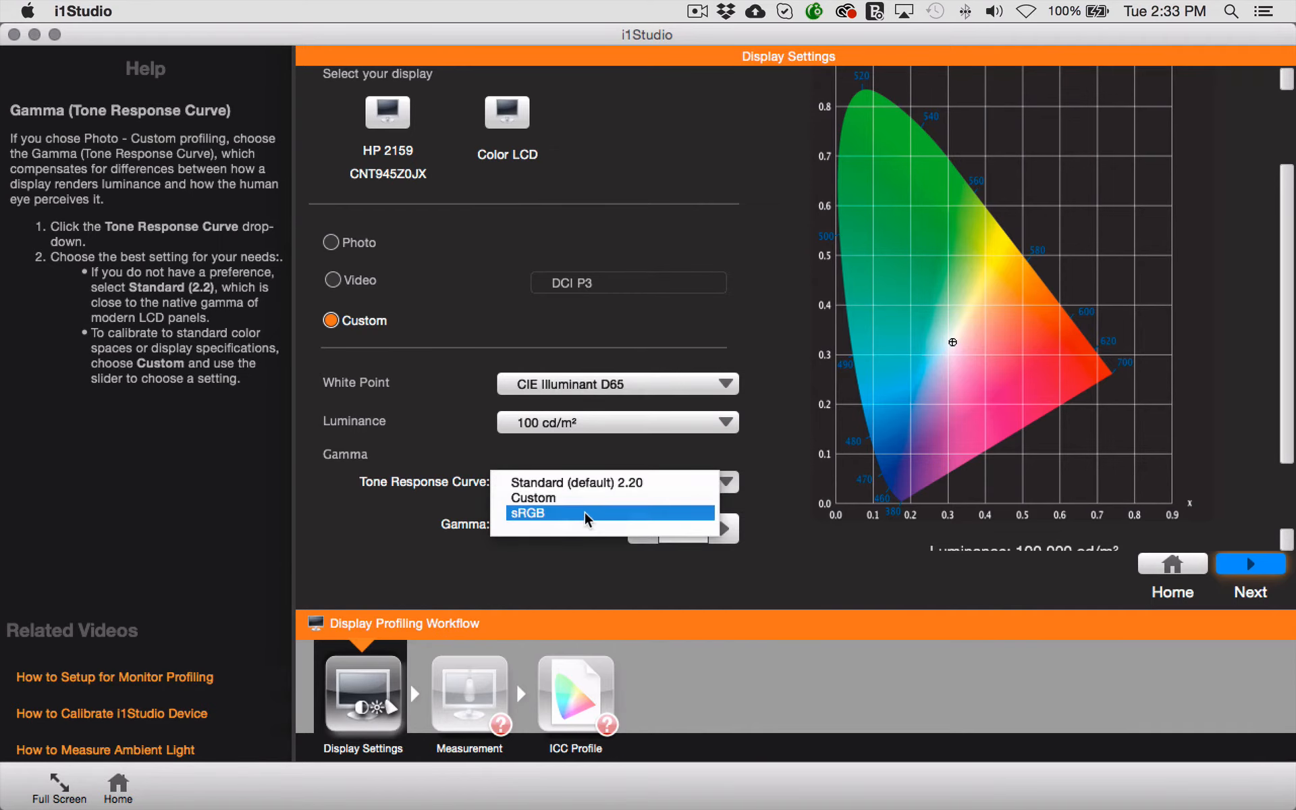
click(584, 514)
click(681, 483)
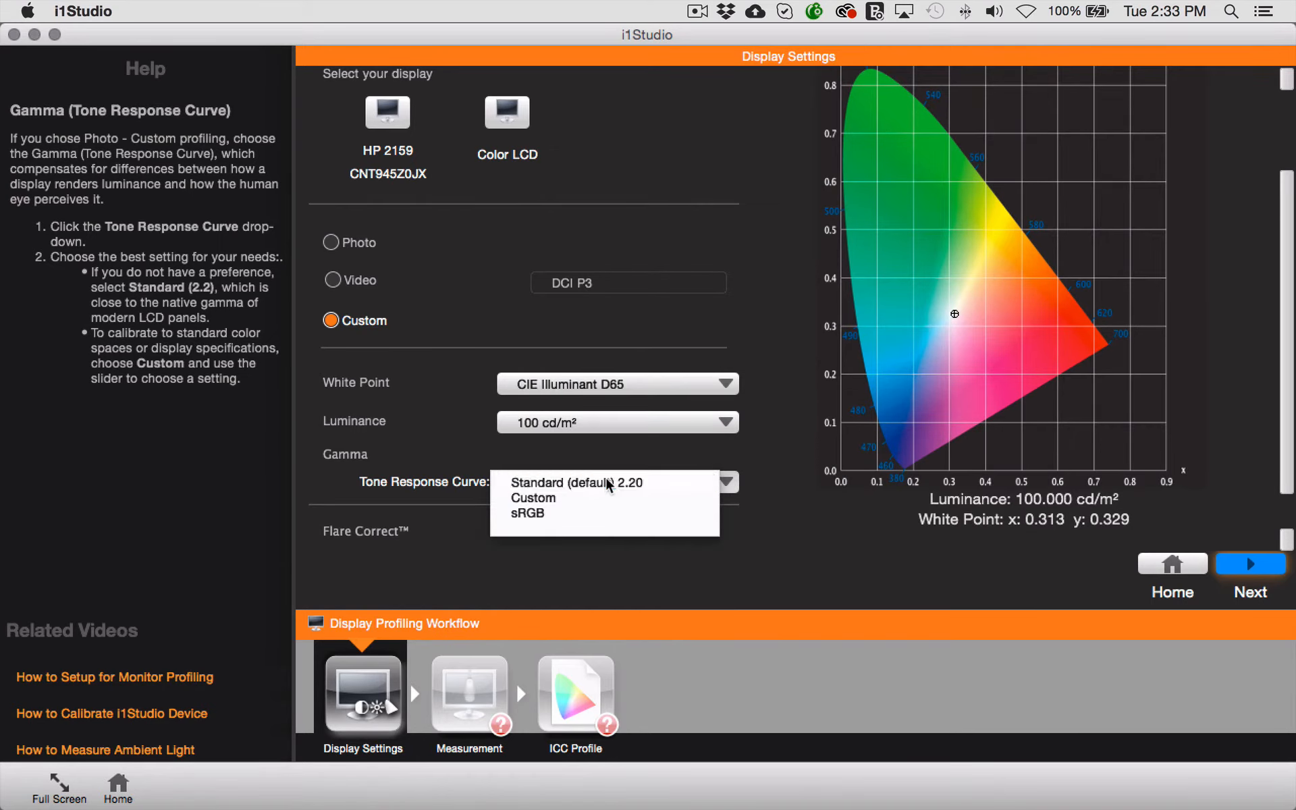
click(609, 483)
Step: Keep measuring and adjusting for flare enabled and continue to the Measurement stage
scroll(654, 555, down, 3)
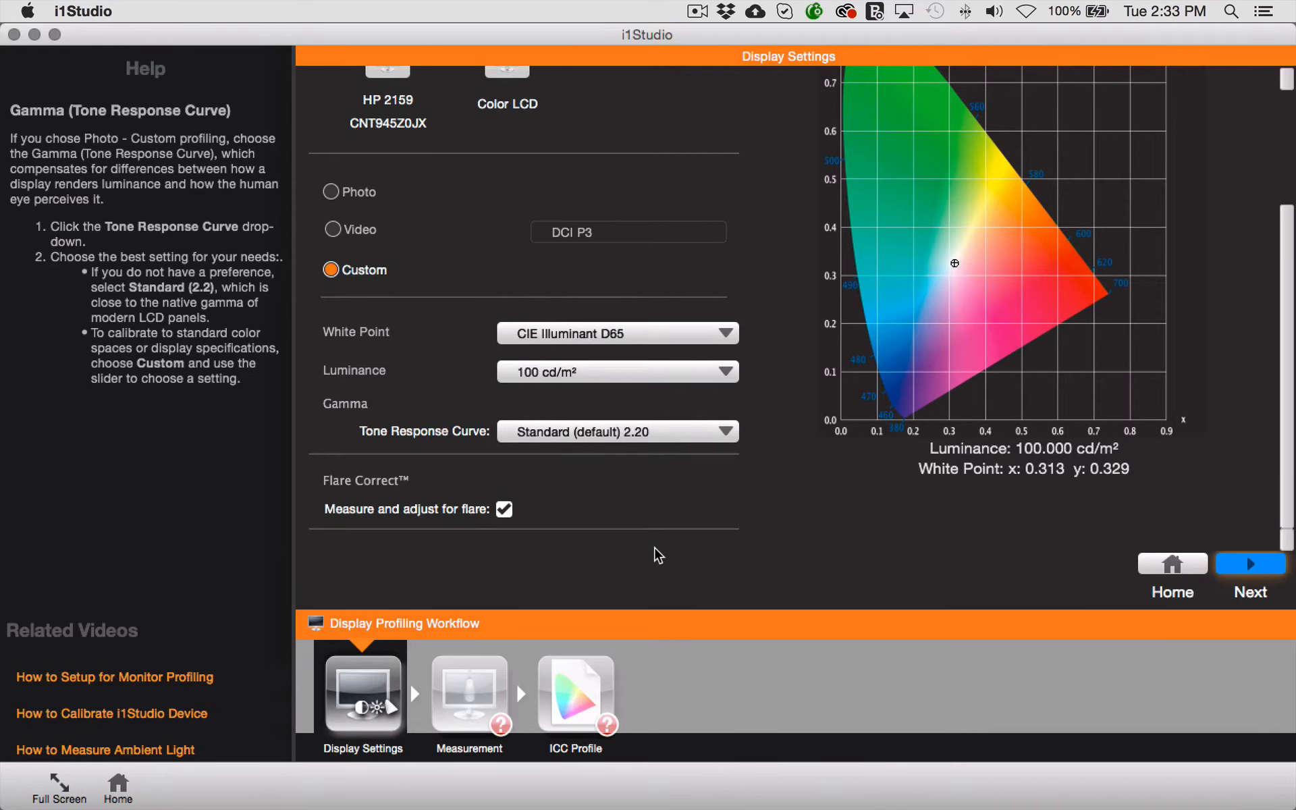
click(504, 510)
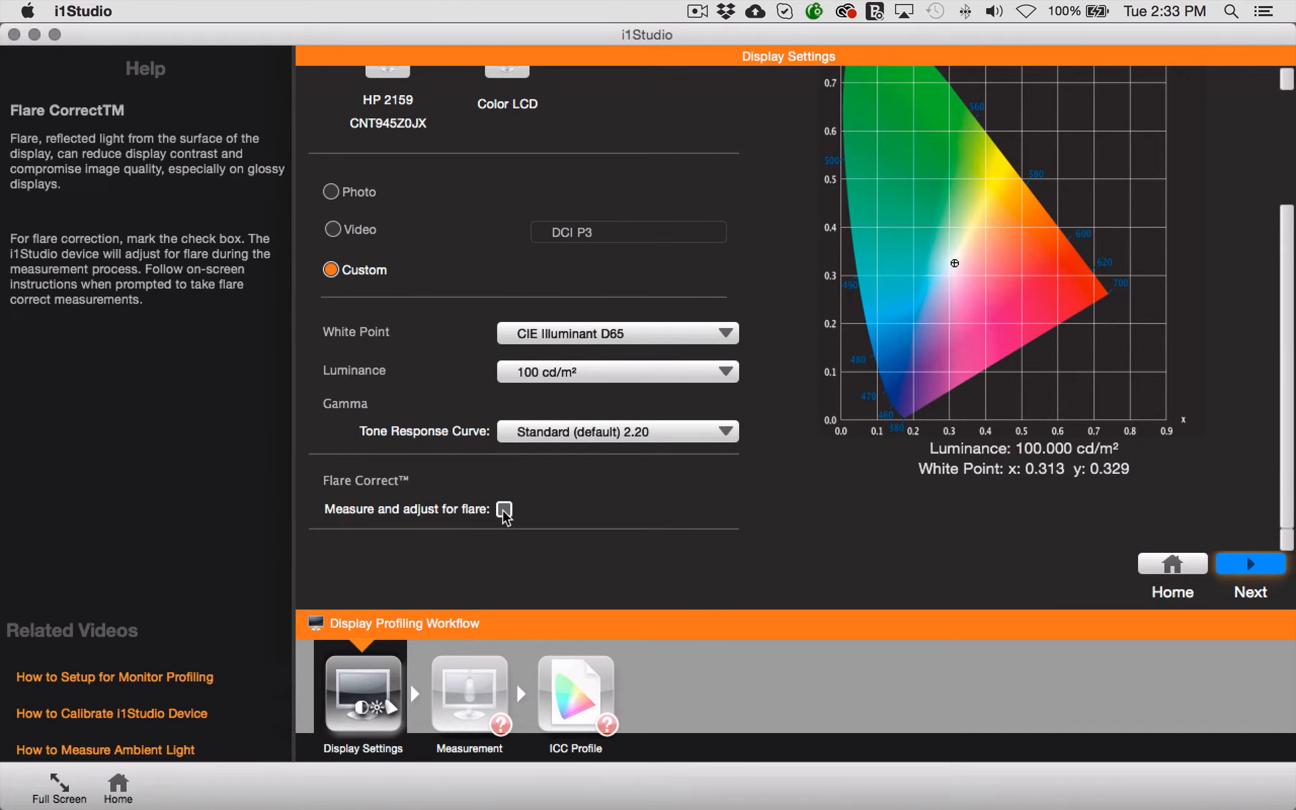
click(504, 510)
mouse_move(695, 339)
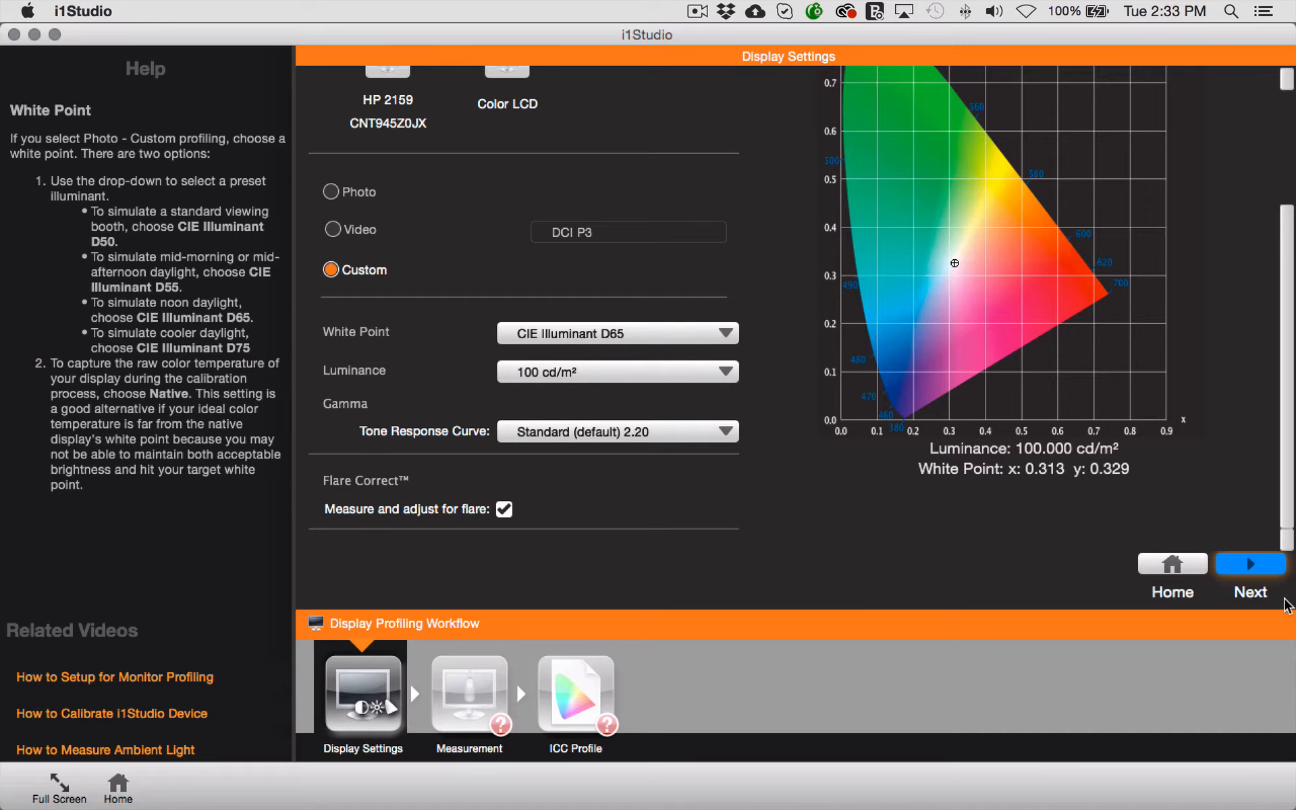
click(1250, 564)
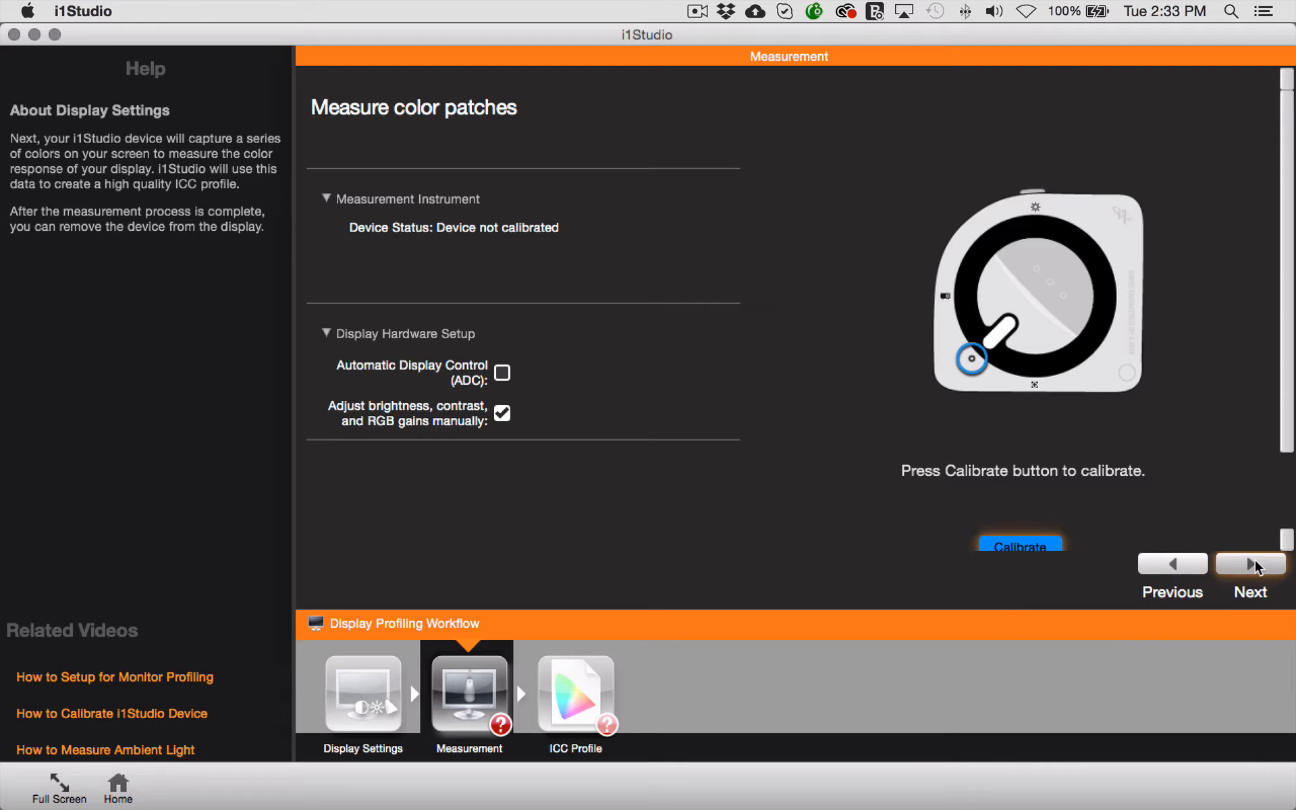
Step: Calibrate the measuring device and start the color patch measurement process
click(1255, 566)
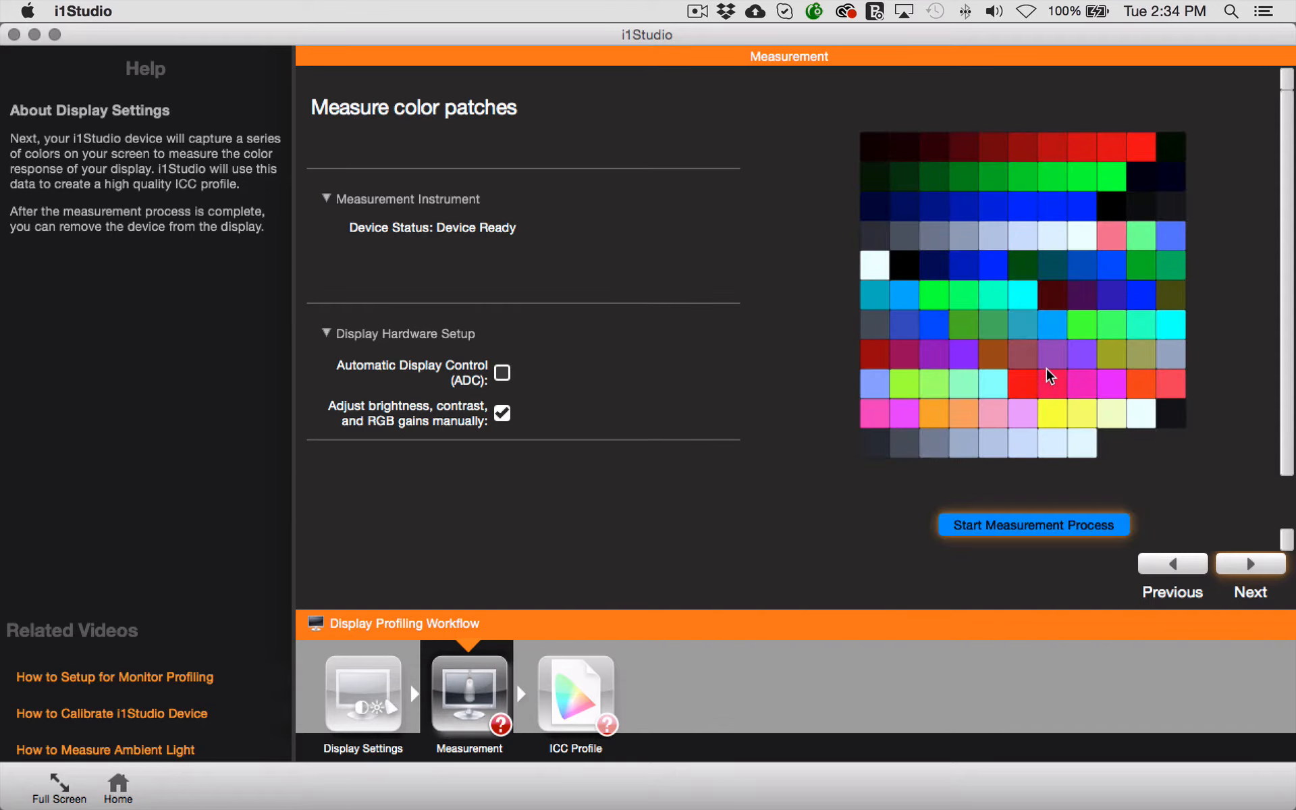
click(1035, 530)
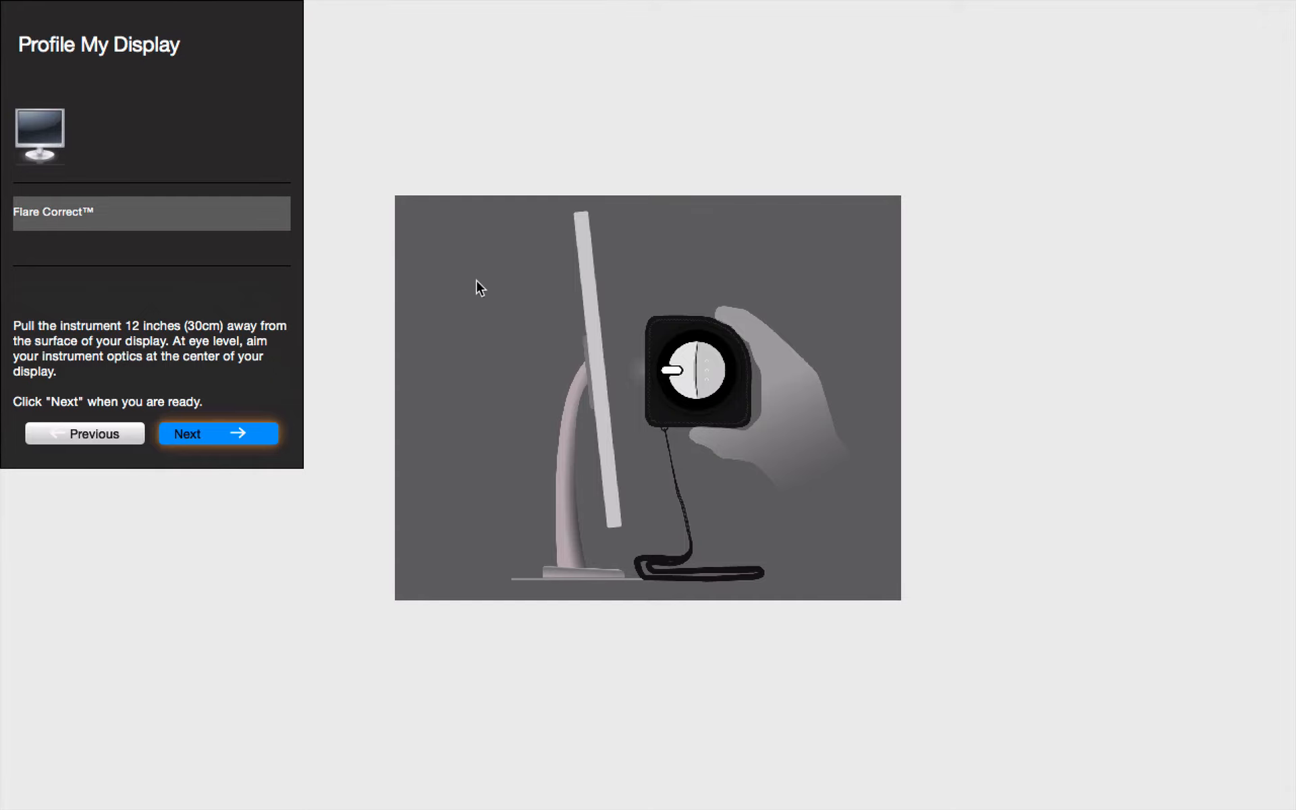
Step: Run the flare correction reading and advance past the device-hanging instructions to the brightness adjustment
click(256, 432)
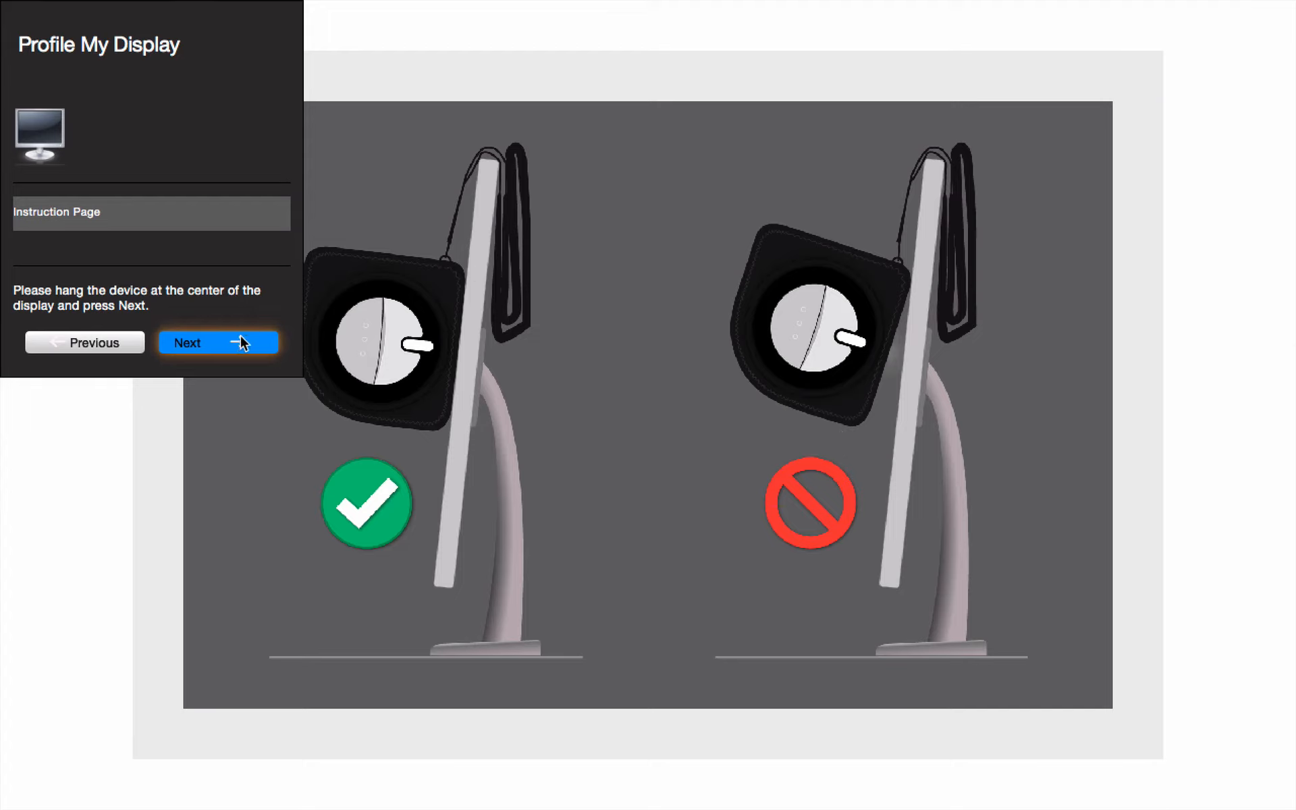
click(216, 342)
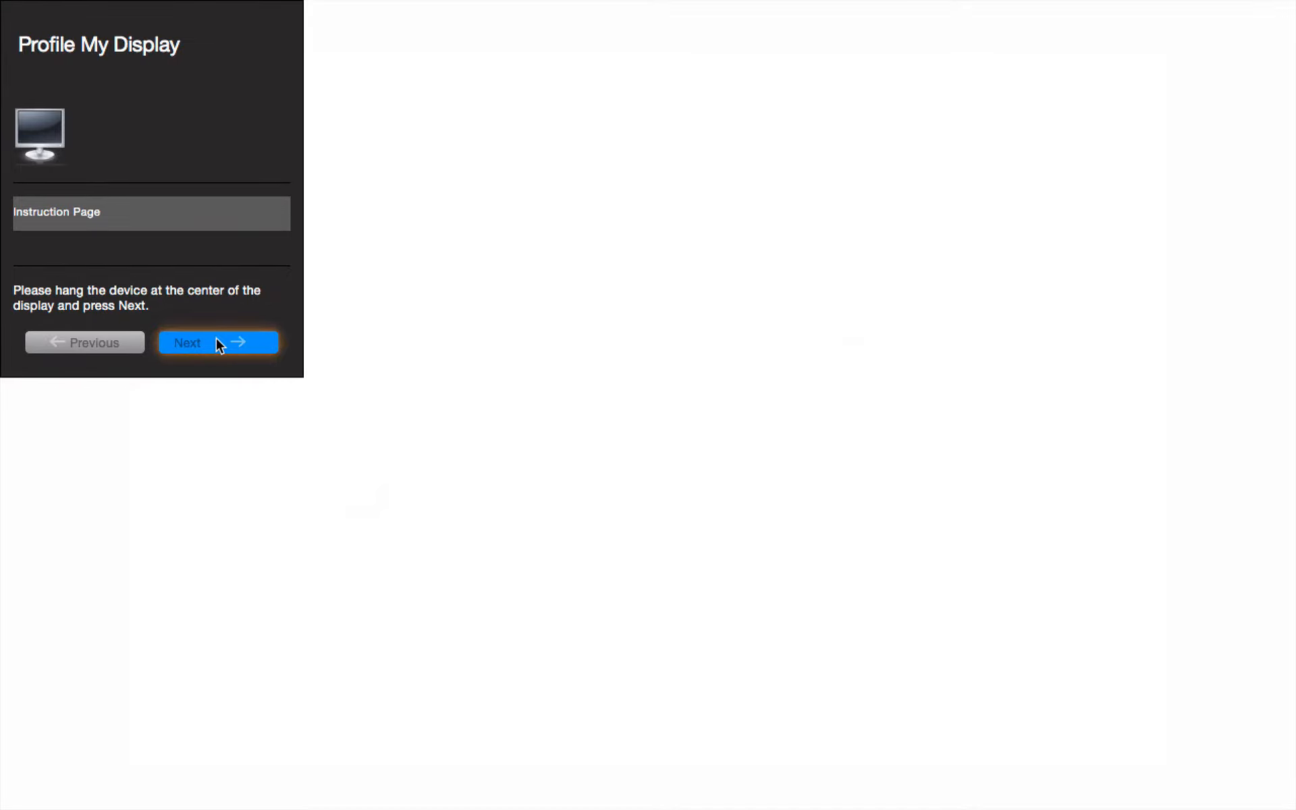
click(218, 343)
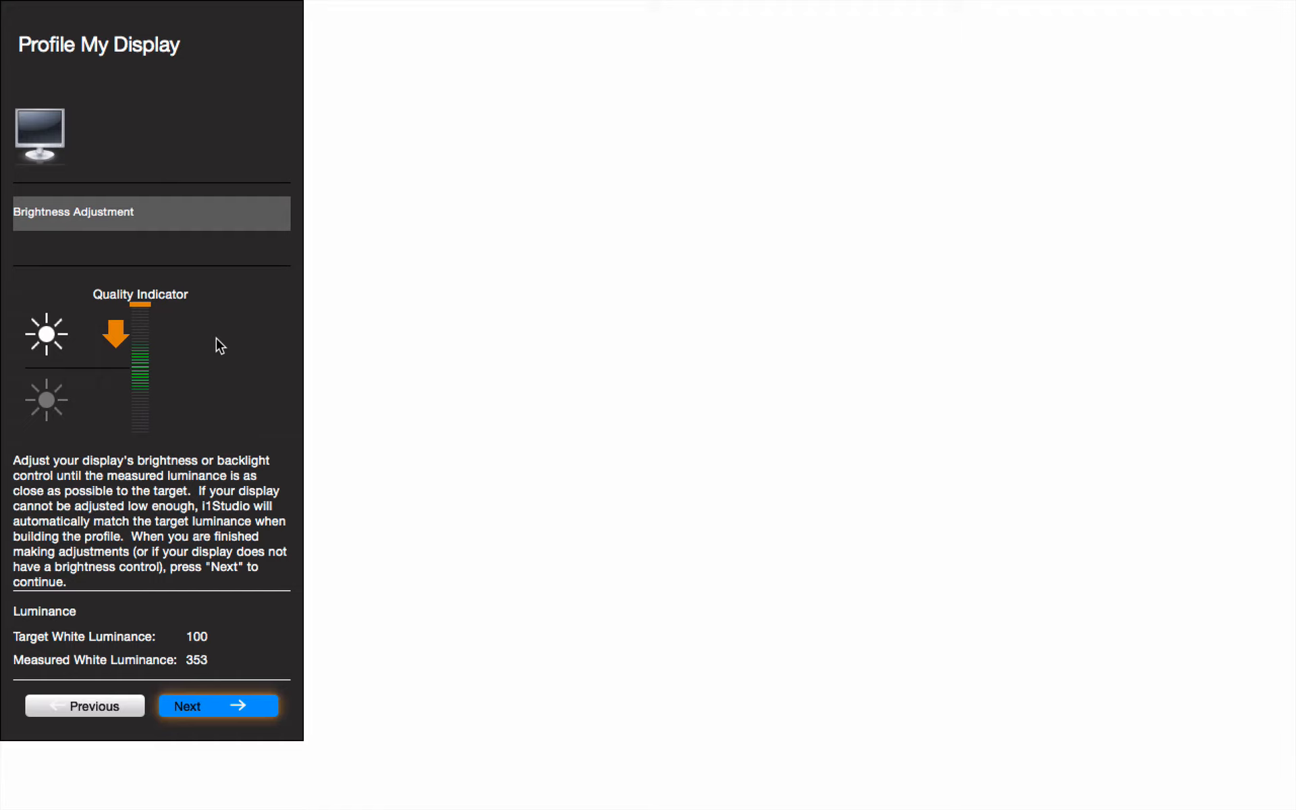
Step: Lower the display brightness toward the target white luminance of 100 and continue the profiling
key(XF86MonBrightnessDown)
key(XF86MonBrightnessDown)
key(XF86MonBrightnessDown)
key(XF86MonBrightnessDown)
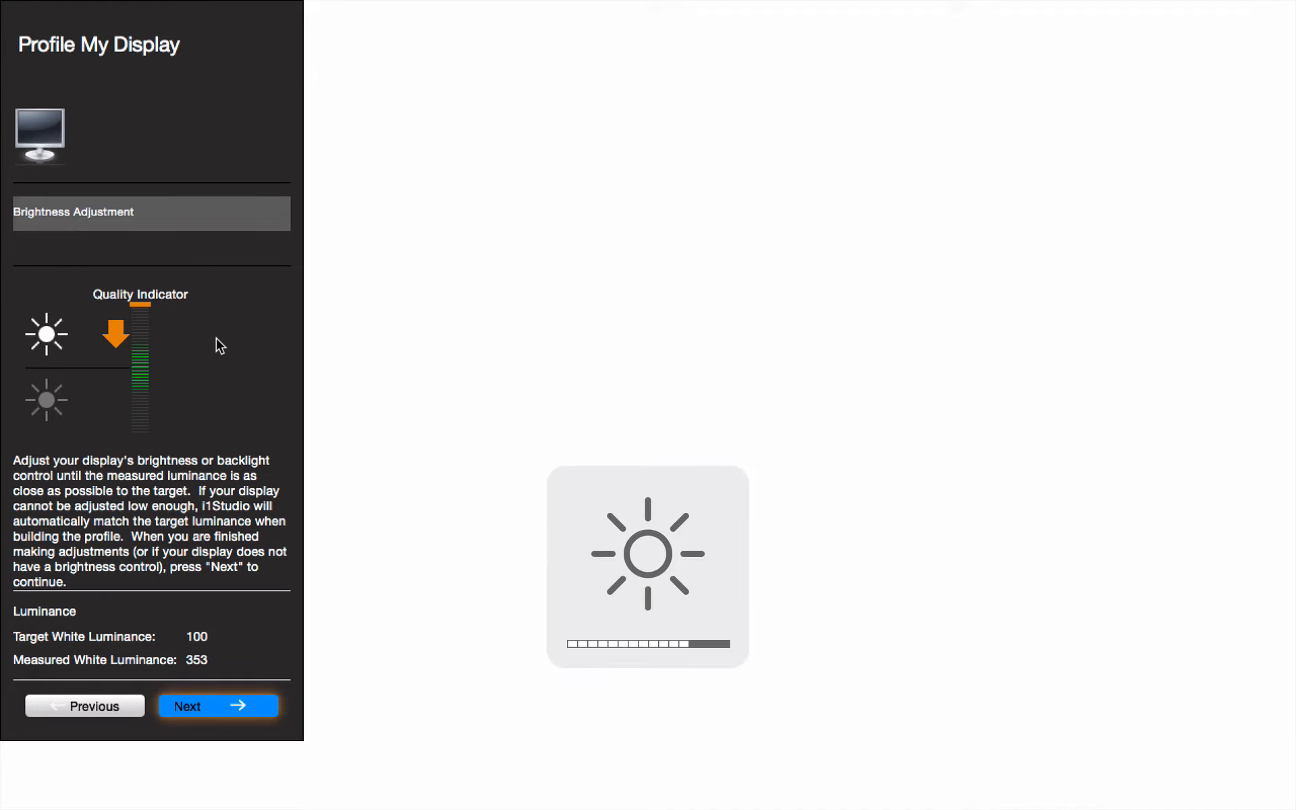
key(XF86MonBrightnessDown)
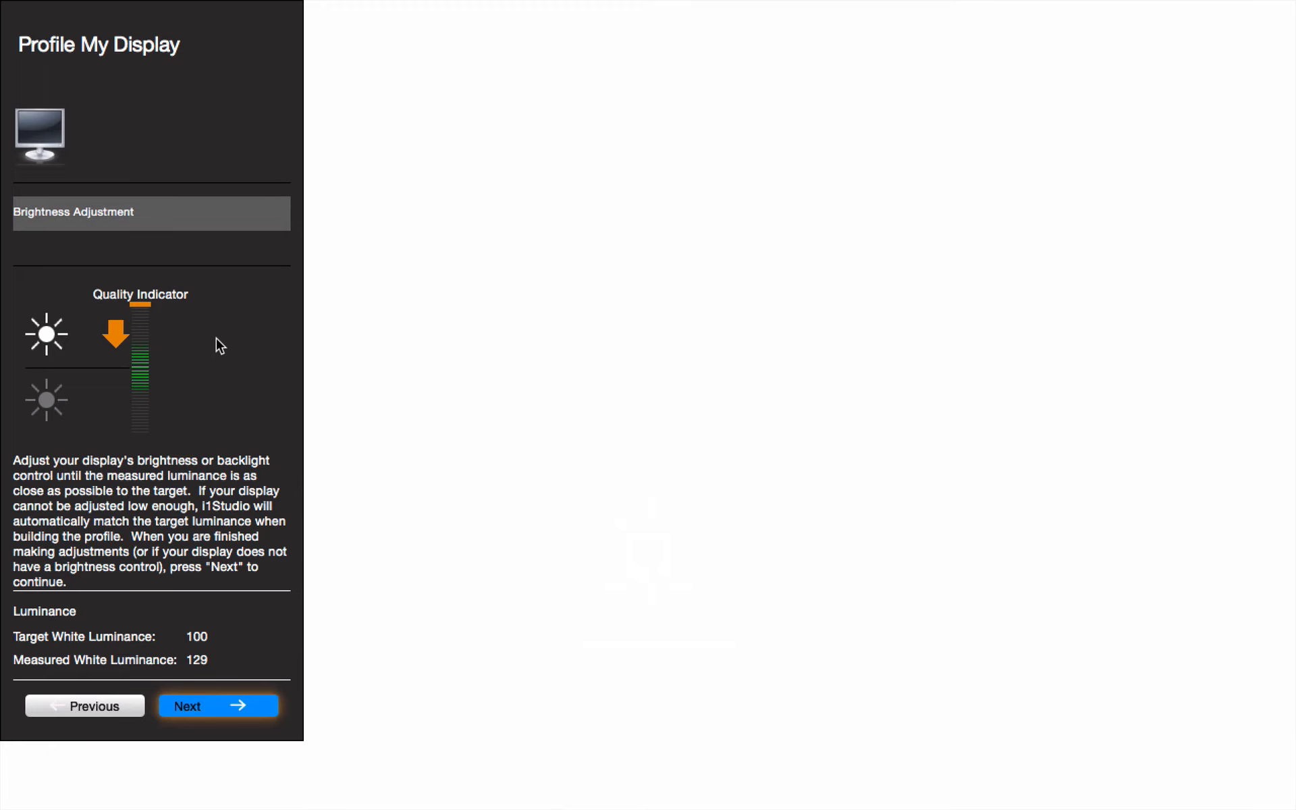
key(XF86MonBrightnessDown)
click(216, 710)
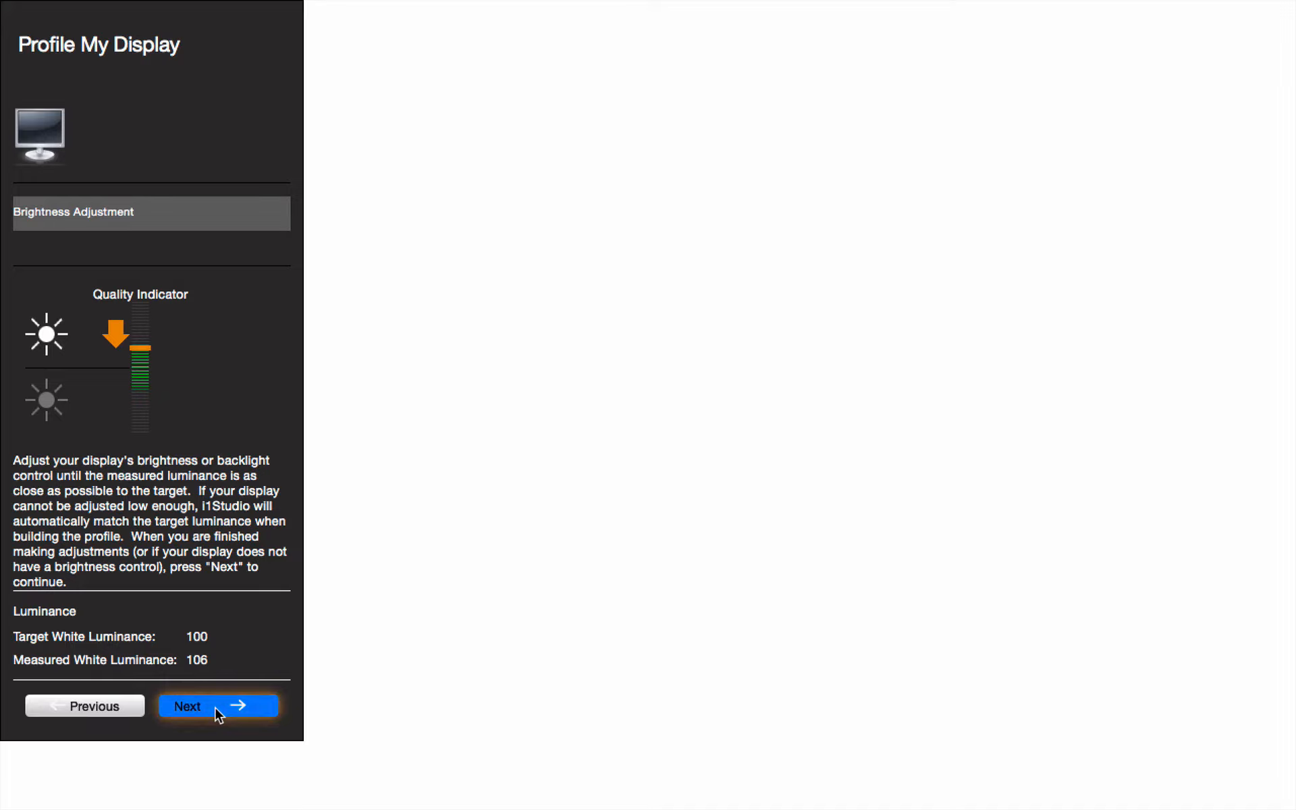
Step: Finish the display's brightness adjustment and continue with the color patch measurement
click(216, 709)
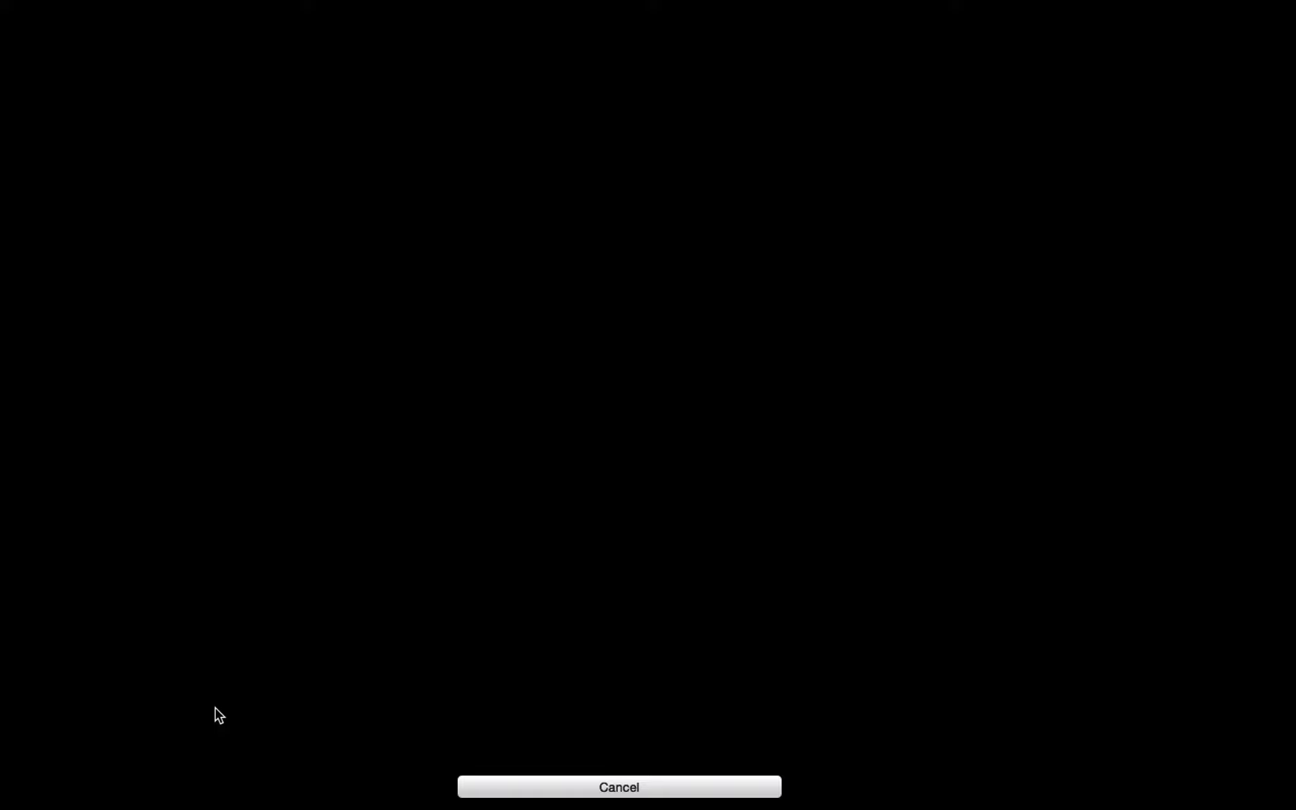
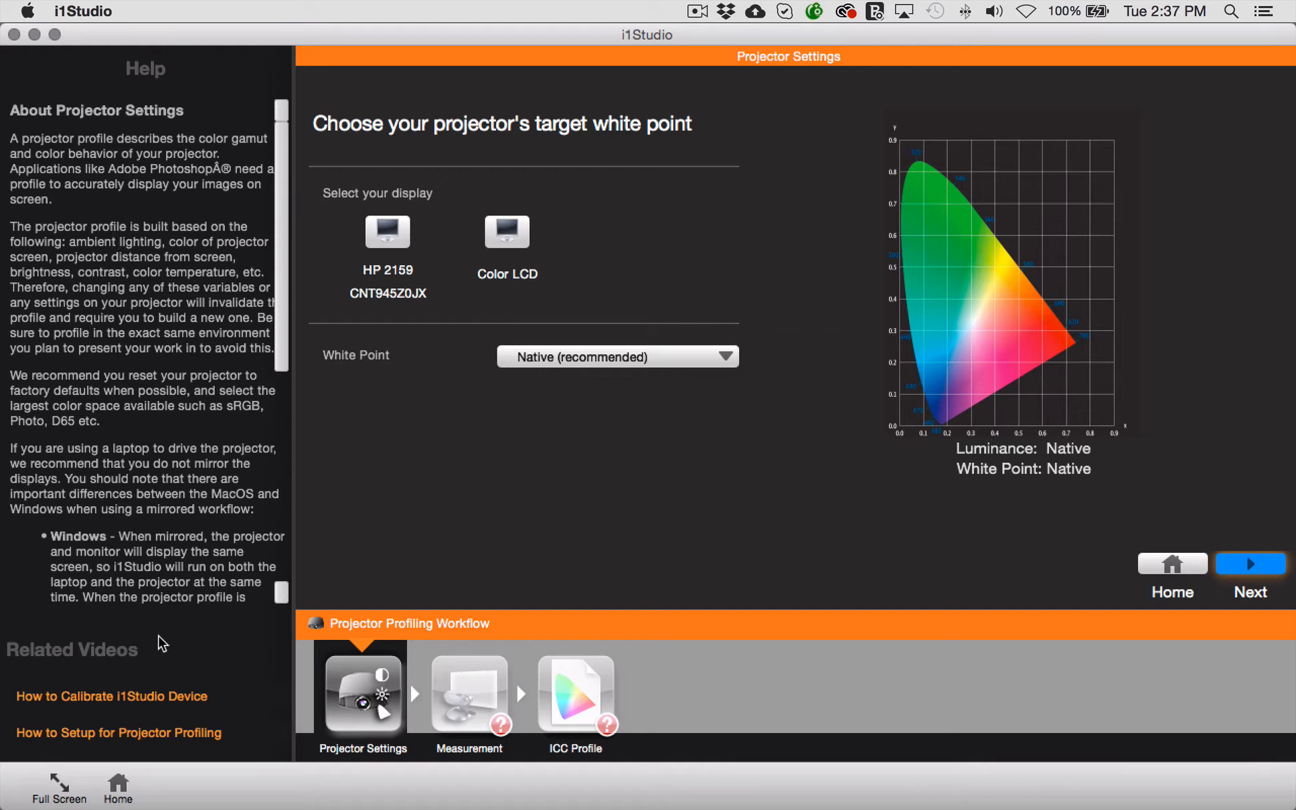
Step: Watch and close the related help videos on calibrating the i1Studio device and setting up for projector profiling
click(155, 696)
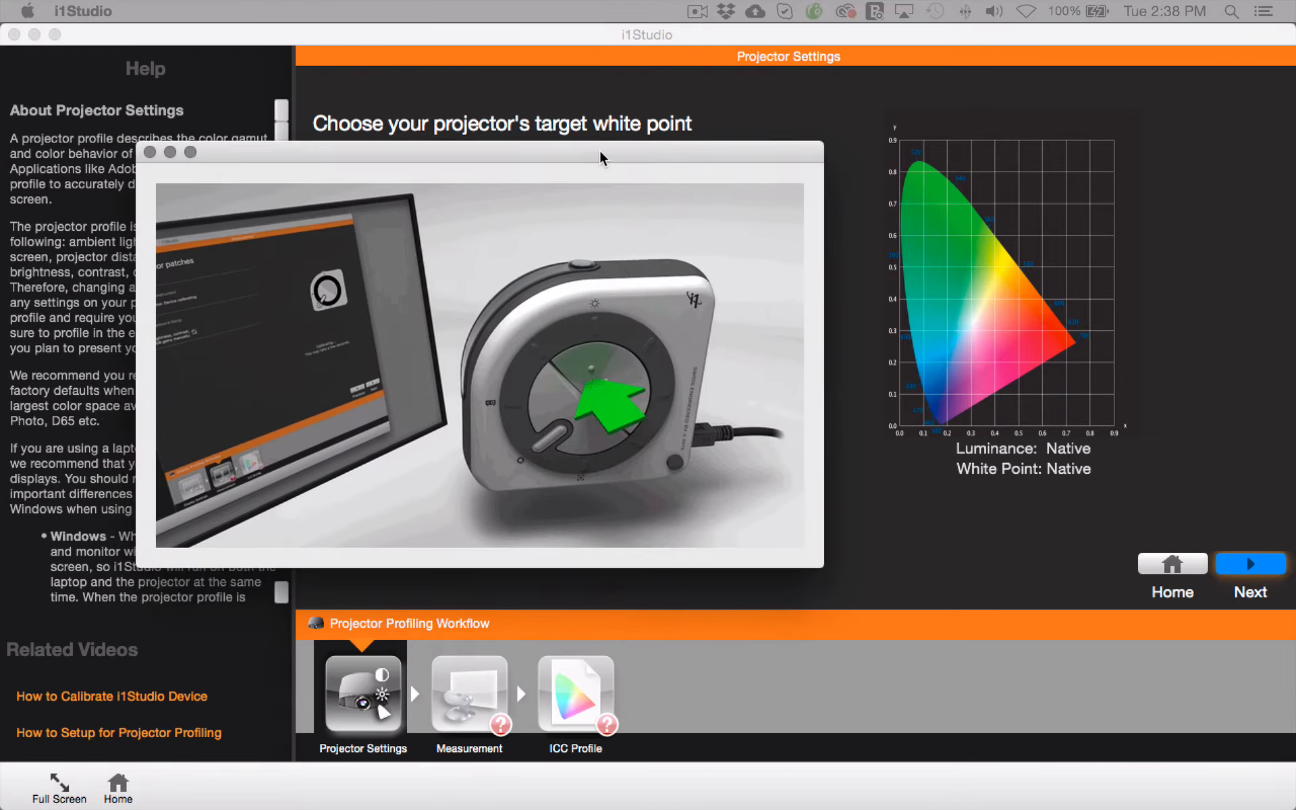
drag(599, 149, 700, 135)
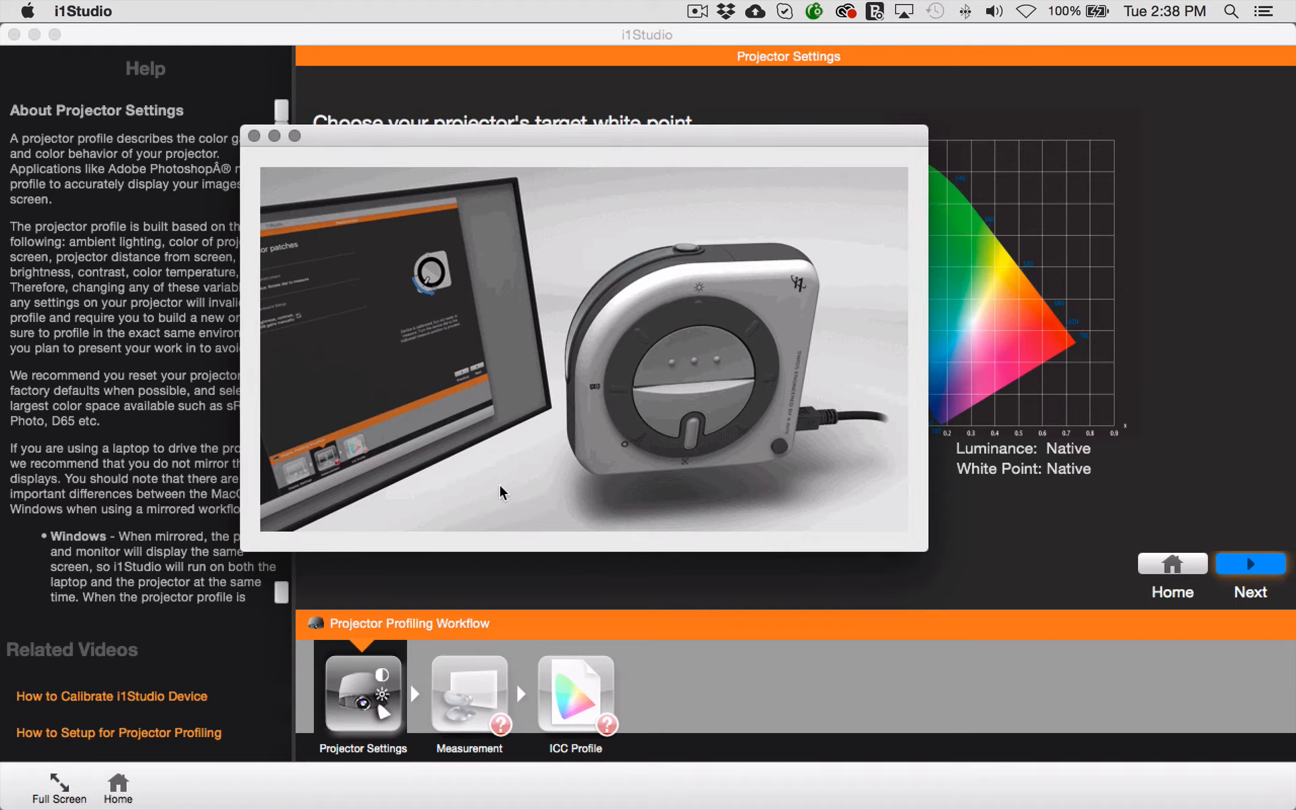
click(253, 135)
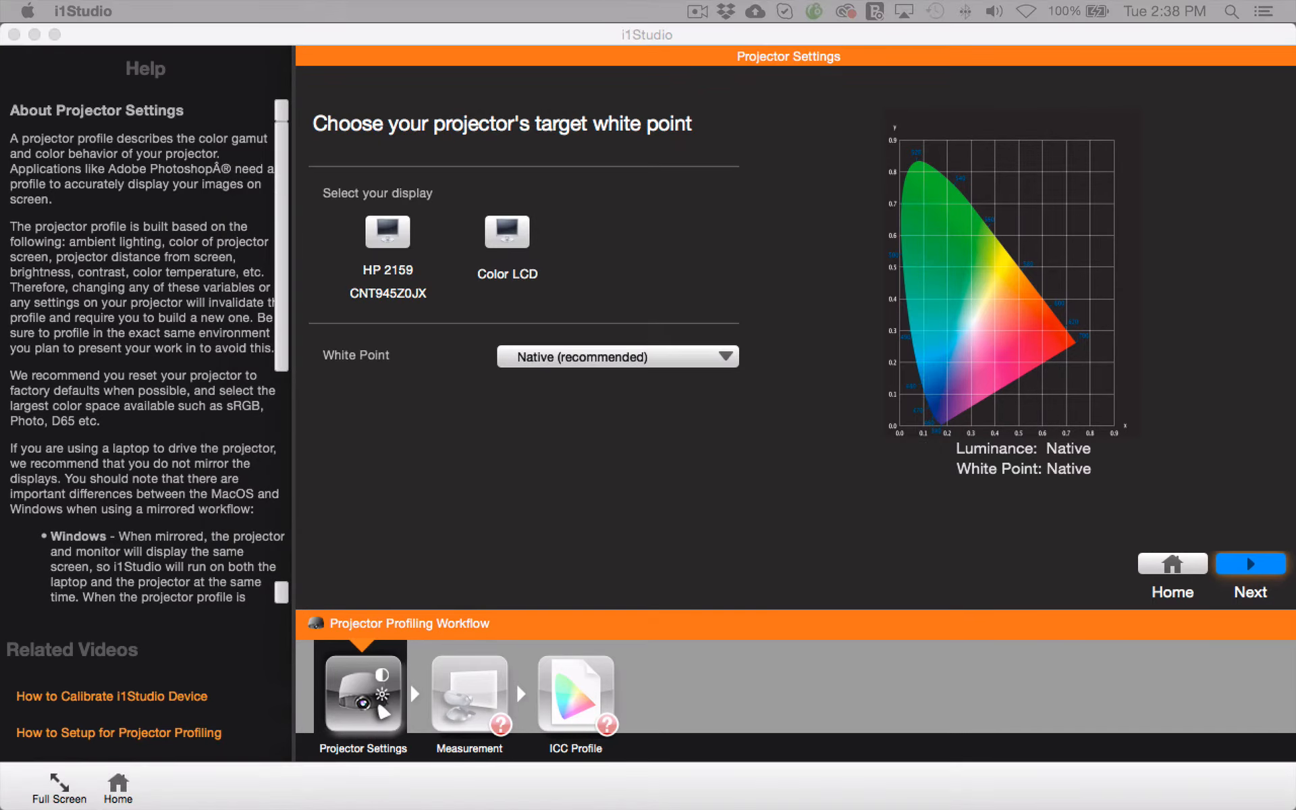
drag(685, 300, 893, 215)
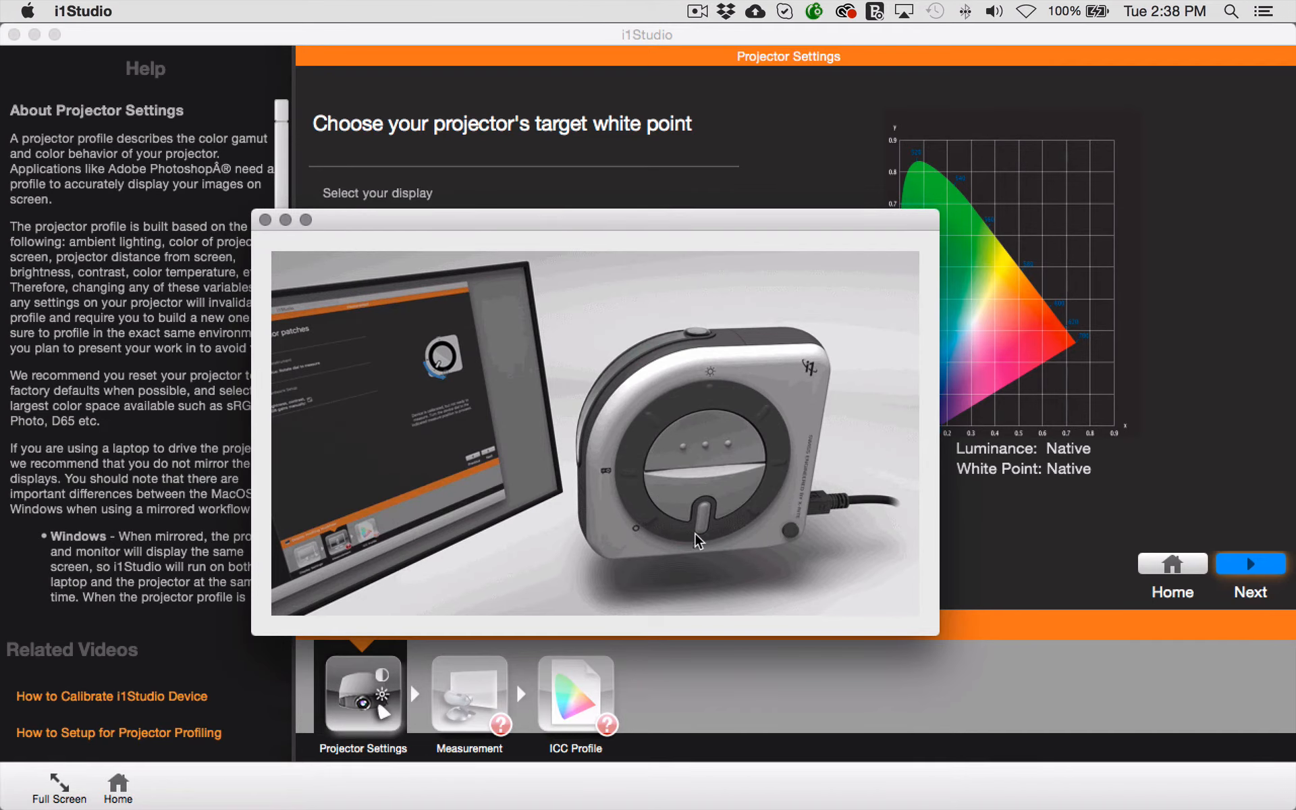
click(265, 220)
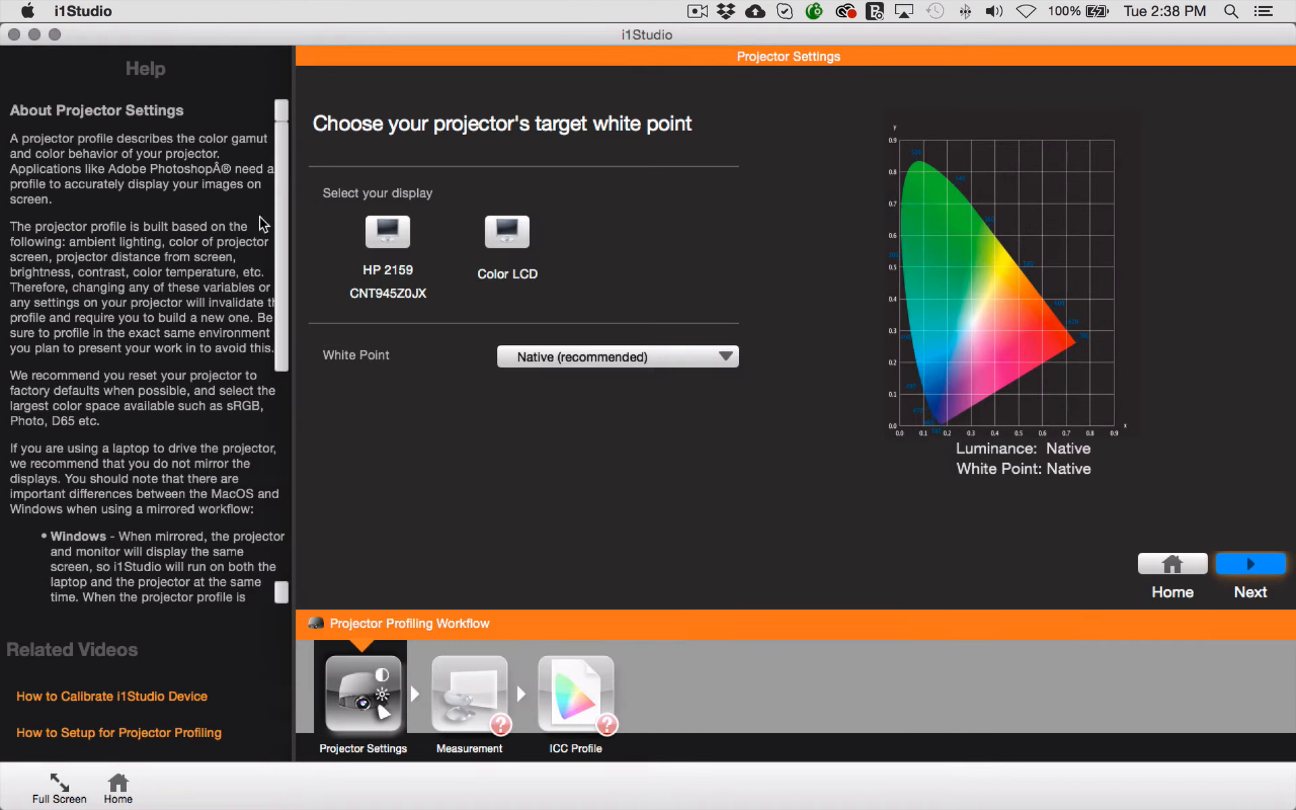
click(173, 732)
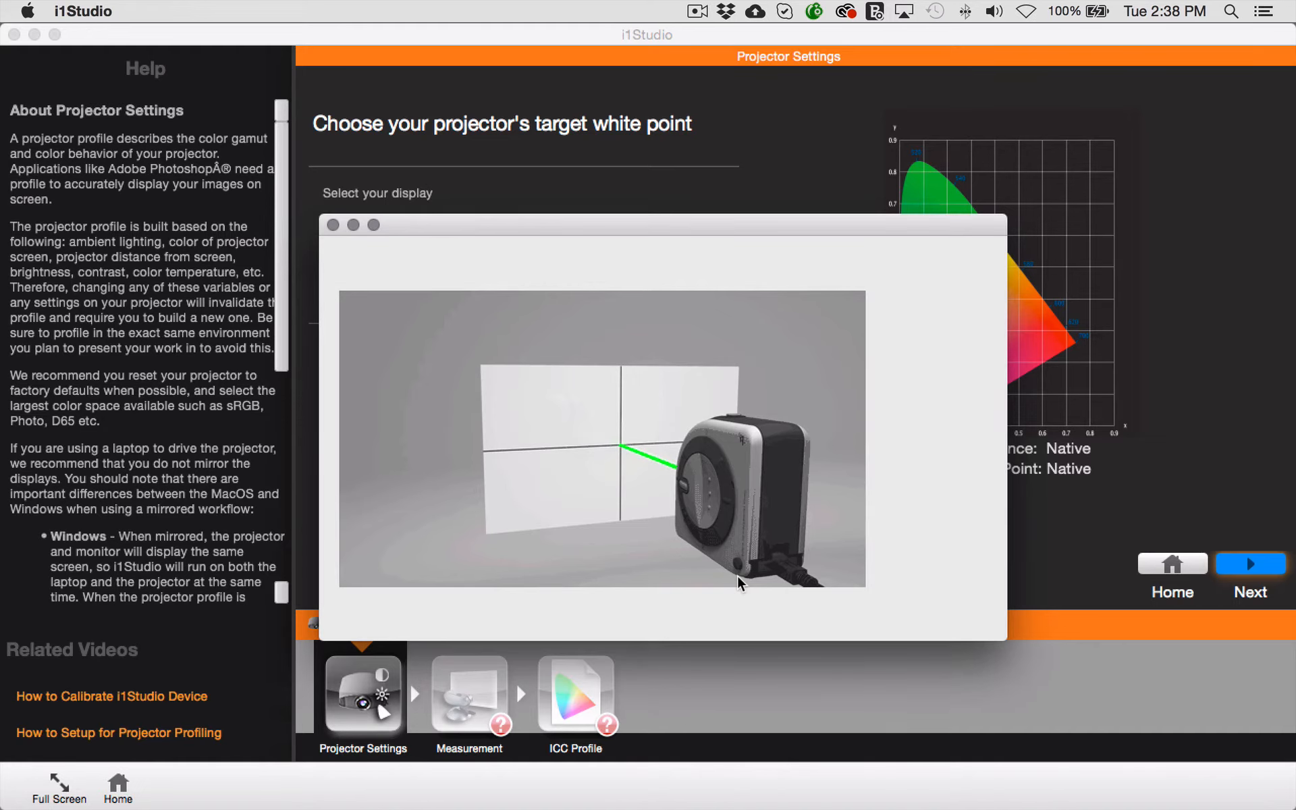
click(334, 225)
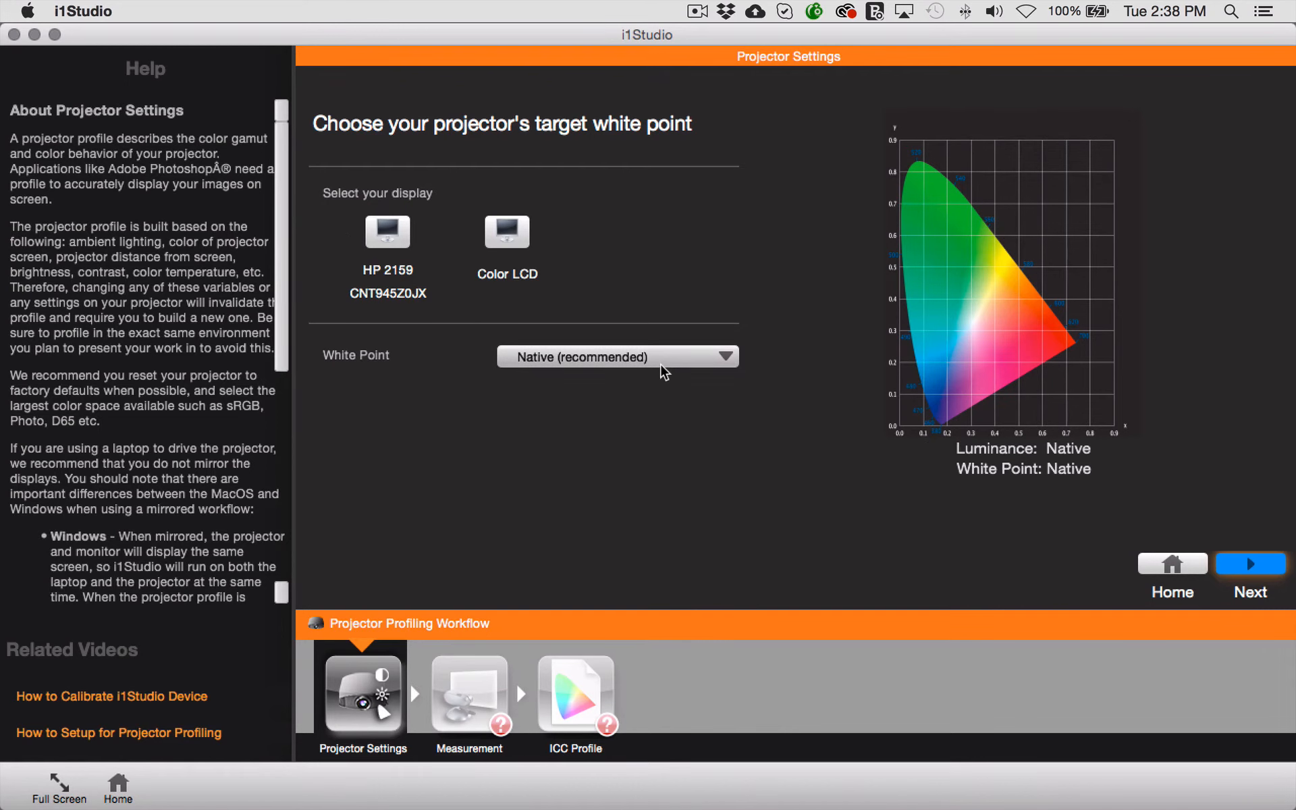
Step: Try CIE Illuminant D65 as the projector's target white point and switch back to Native (recommended)
mouse_move(664, 371)
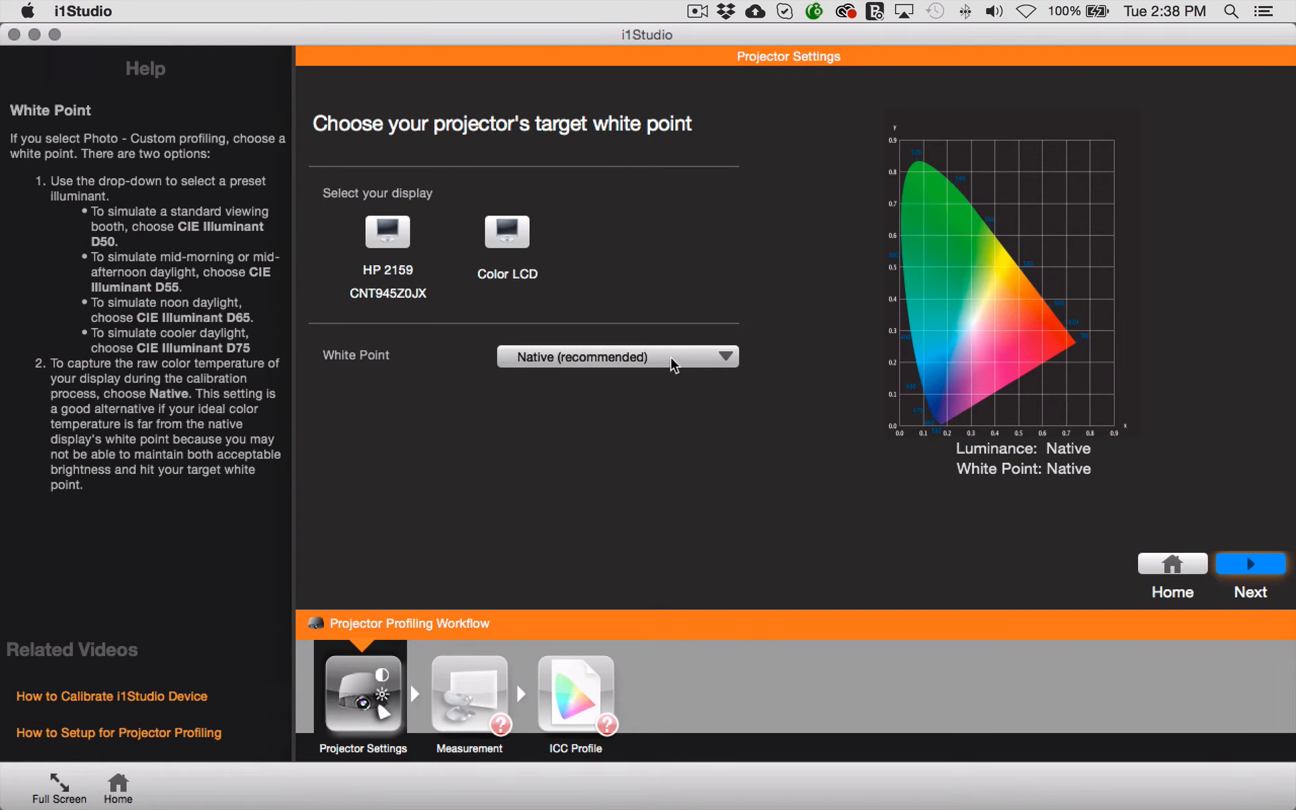
click(732, 357)
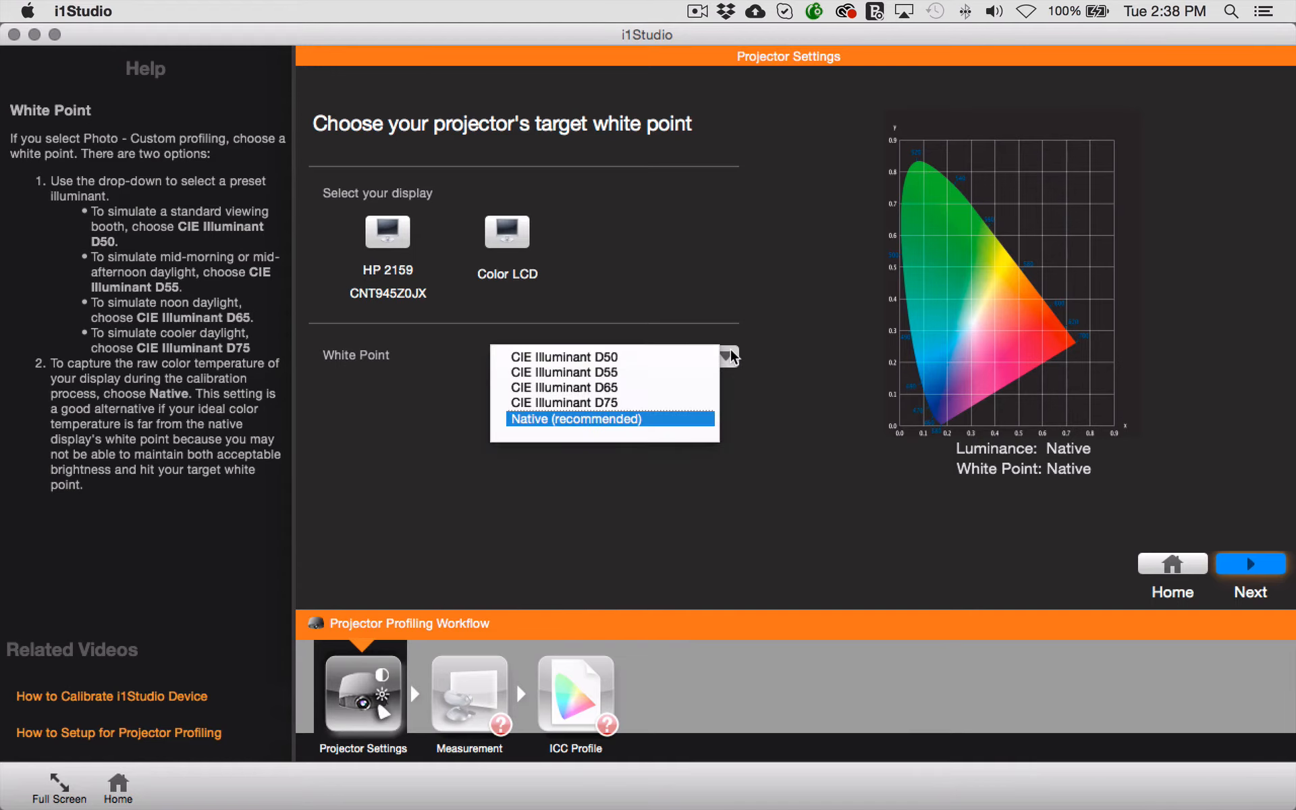
click(697, 420)
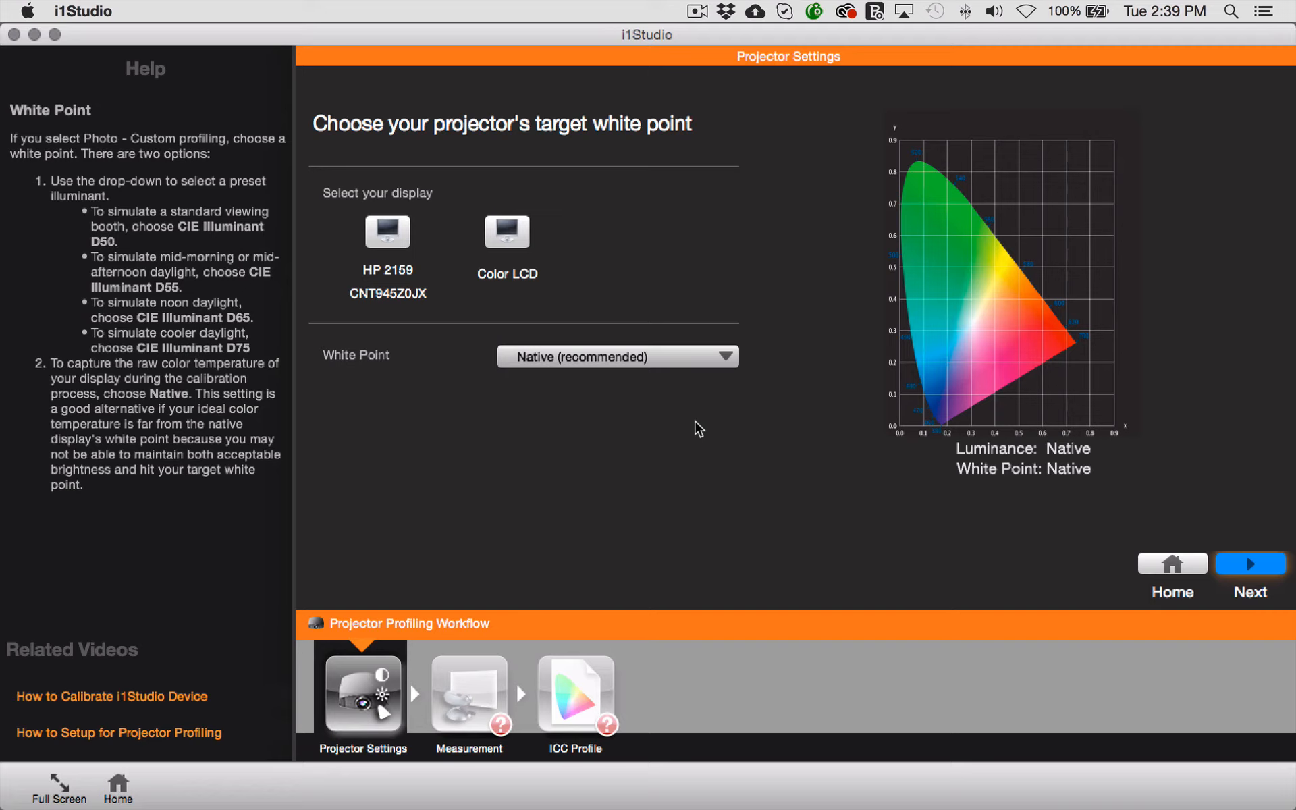
click(696, 357)
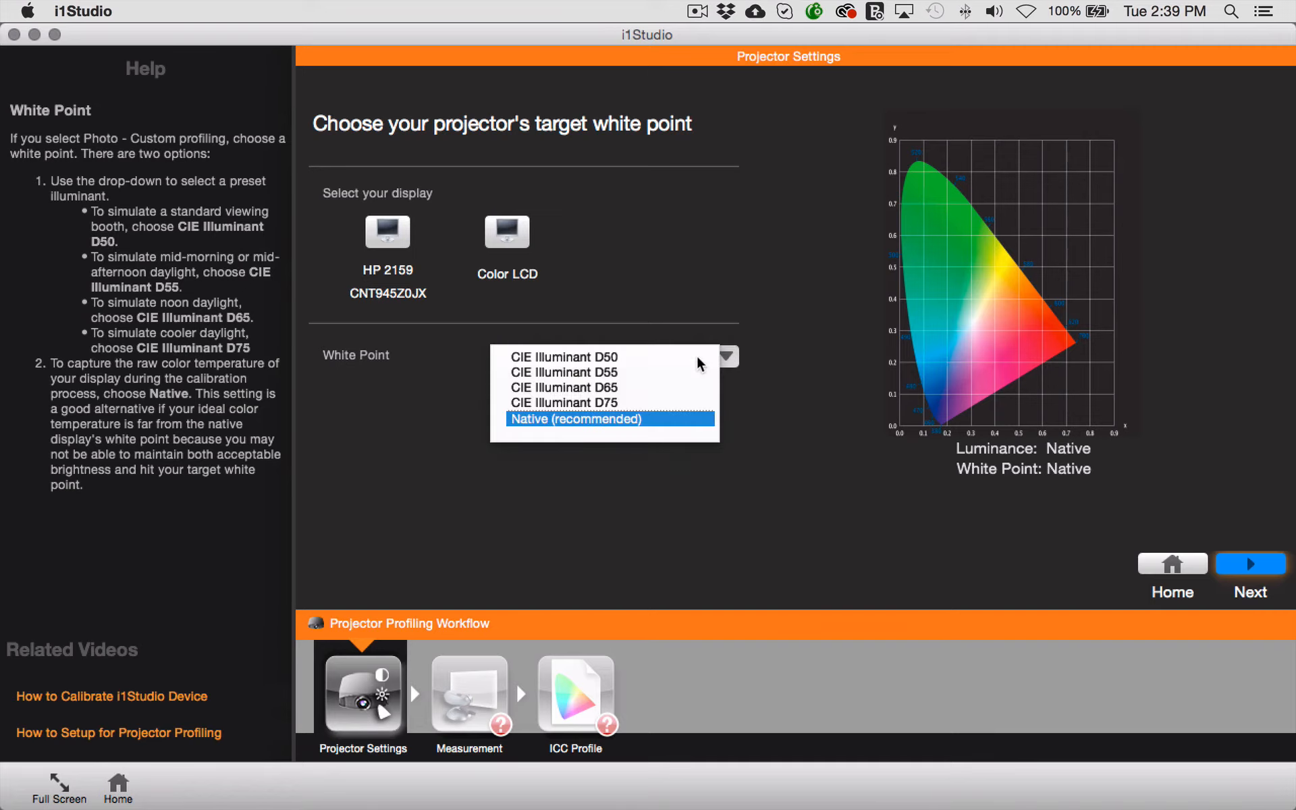
click(613, 387)
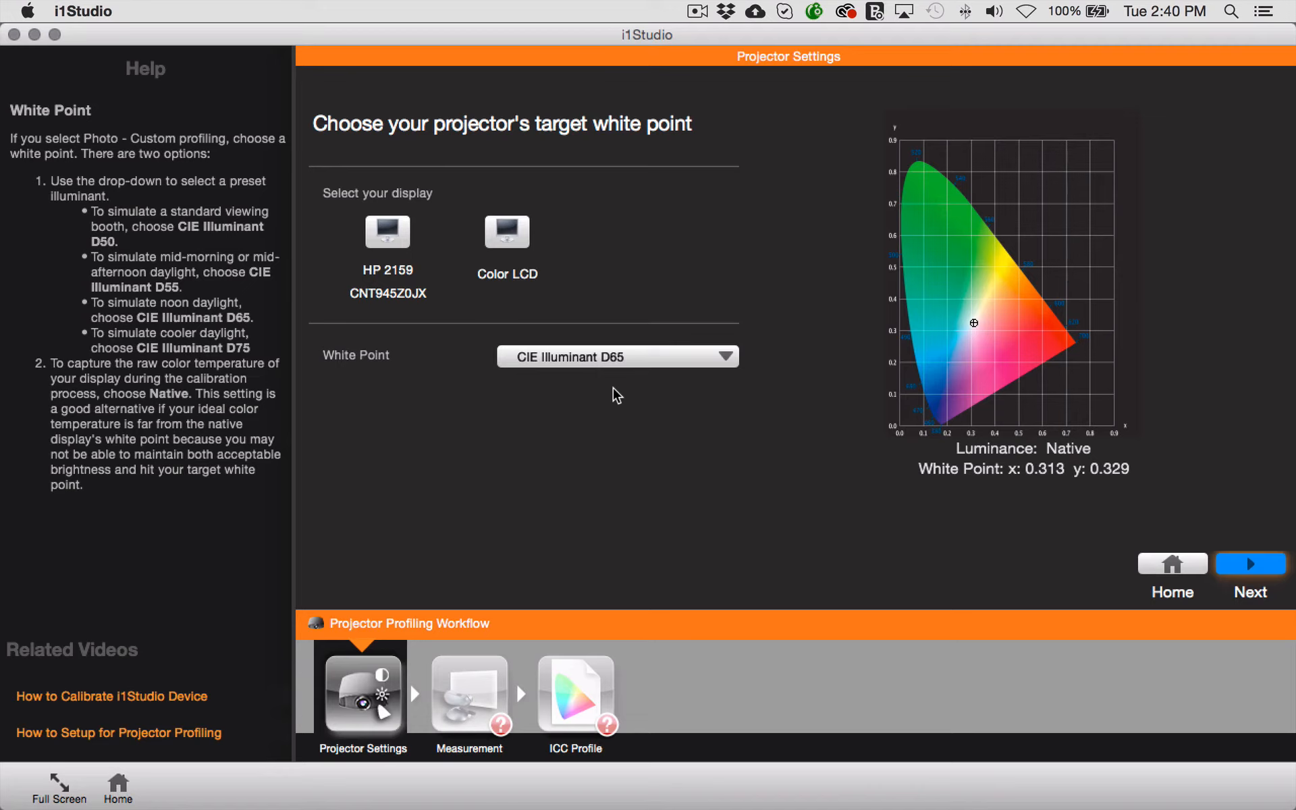
click(720, 360)
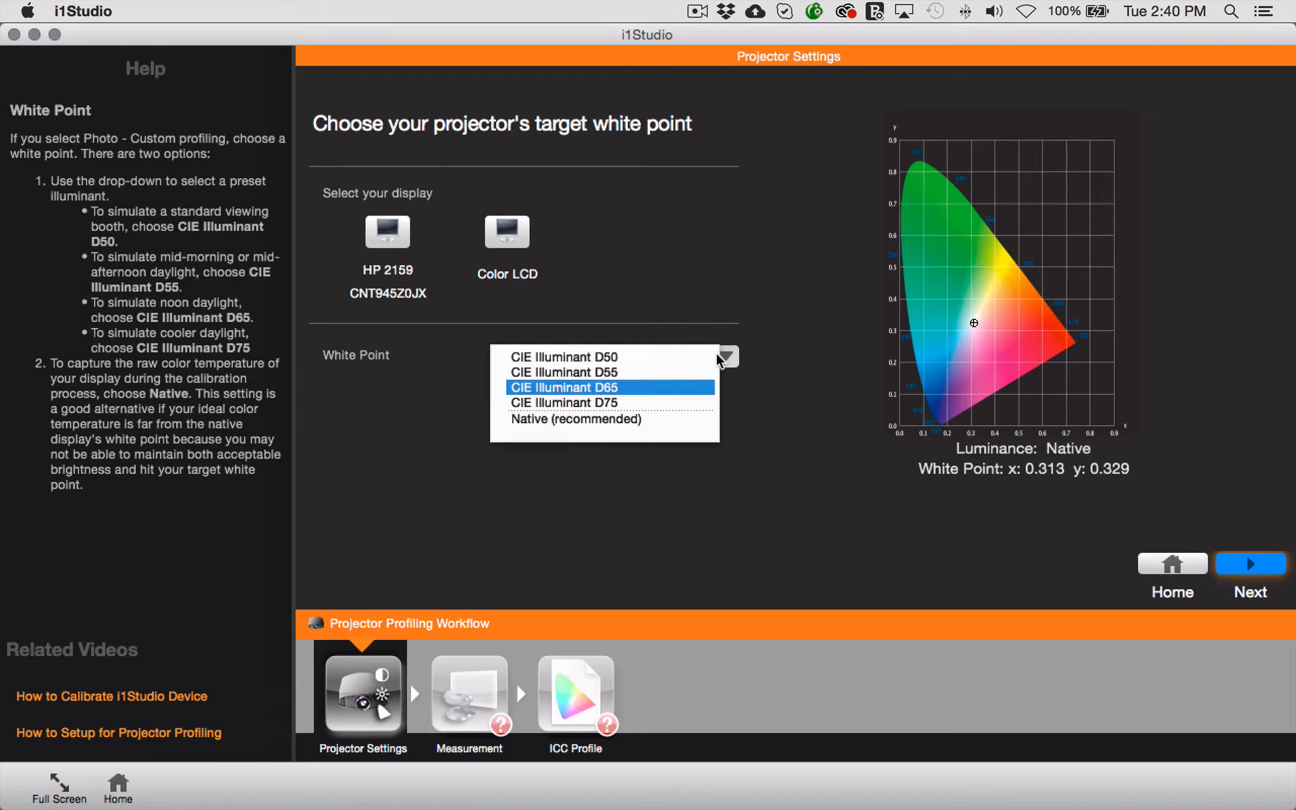
click(631, 419)
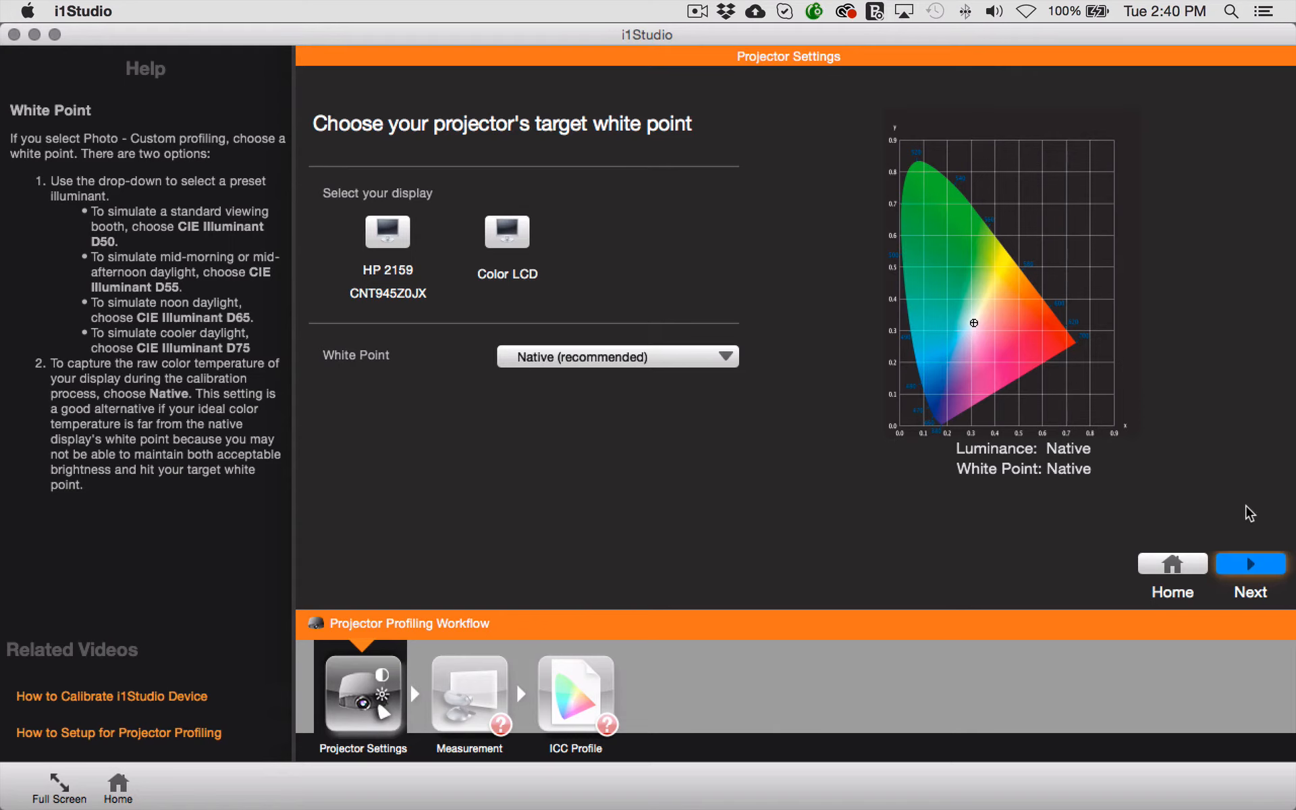
Step: Calibrate the measuring device in the projector's Measurement stage and start the color patch measurement process
click(1263, 564)
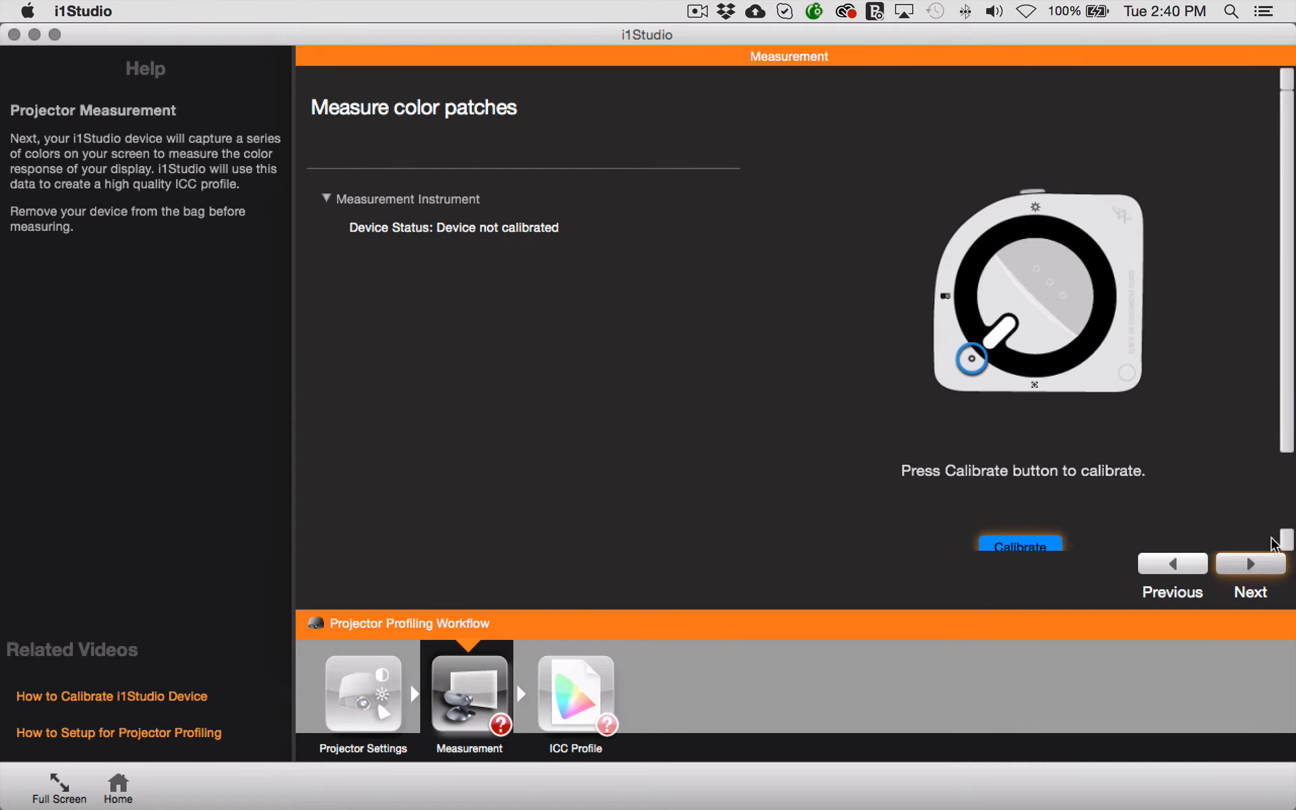
scroll(1084, 492, down, 3)
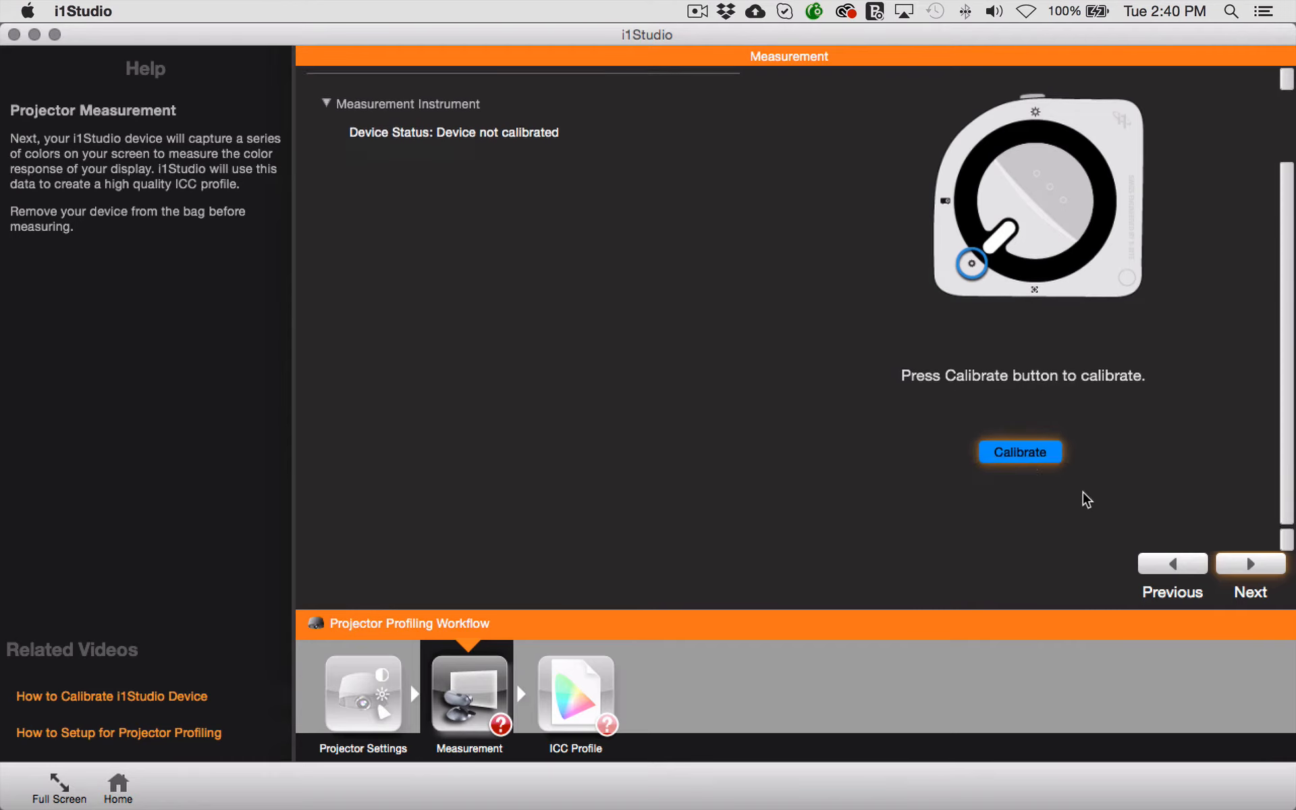
click(1020, 451)
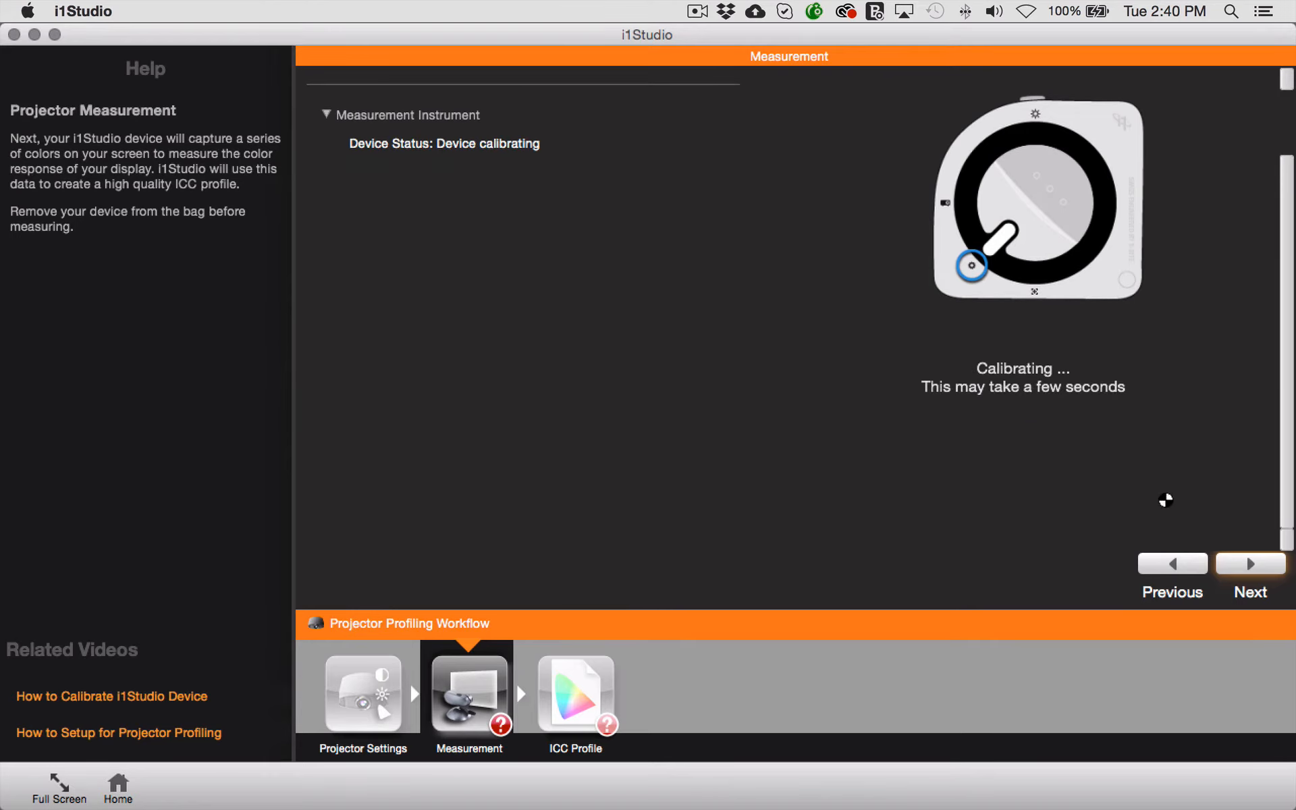
scroll(1249, 394, up, 3)
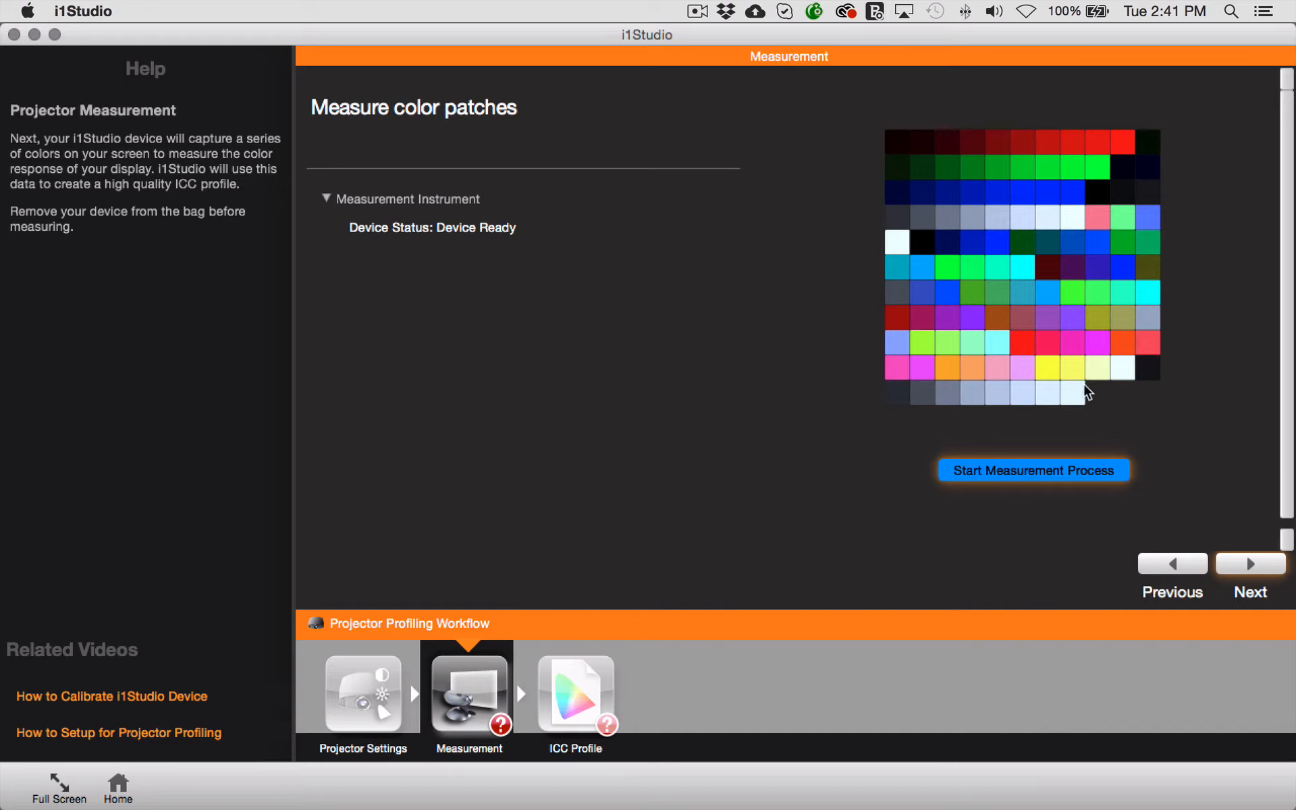
click(1050, 473)
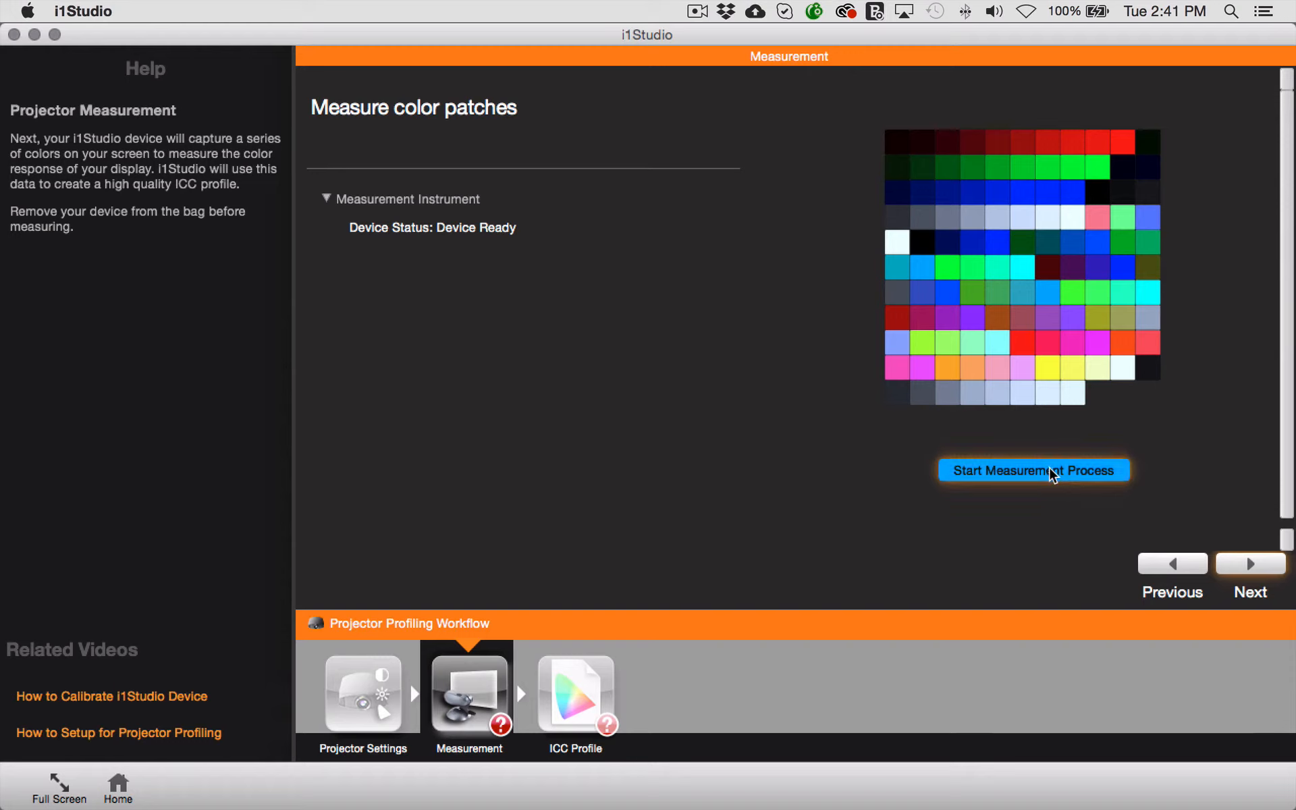
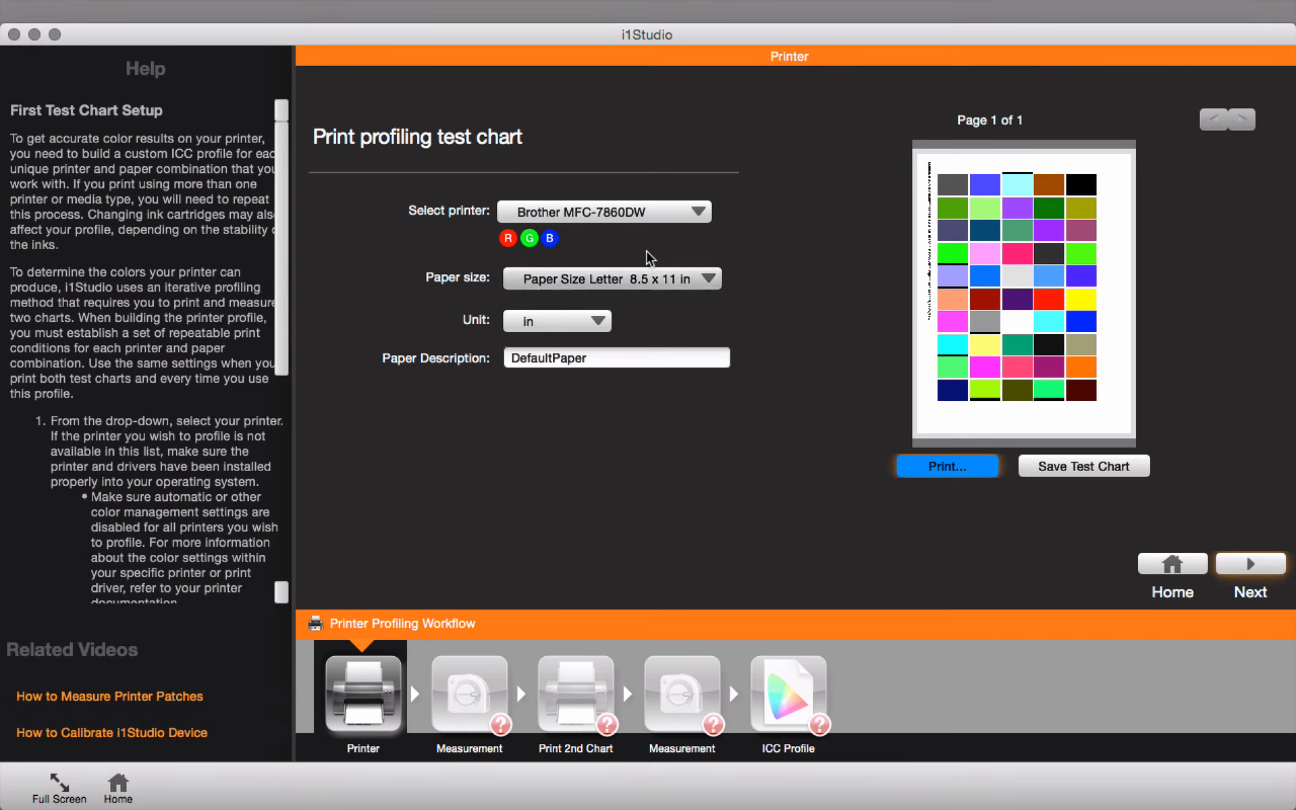
Step: Choose the EPSON Epson Stylus Photo R2000 printer for the test chart, with Letter 8.5 x 11 in paper and inches as the unit
click(675, 200)
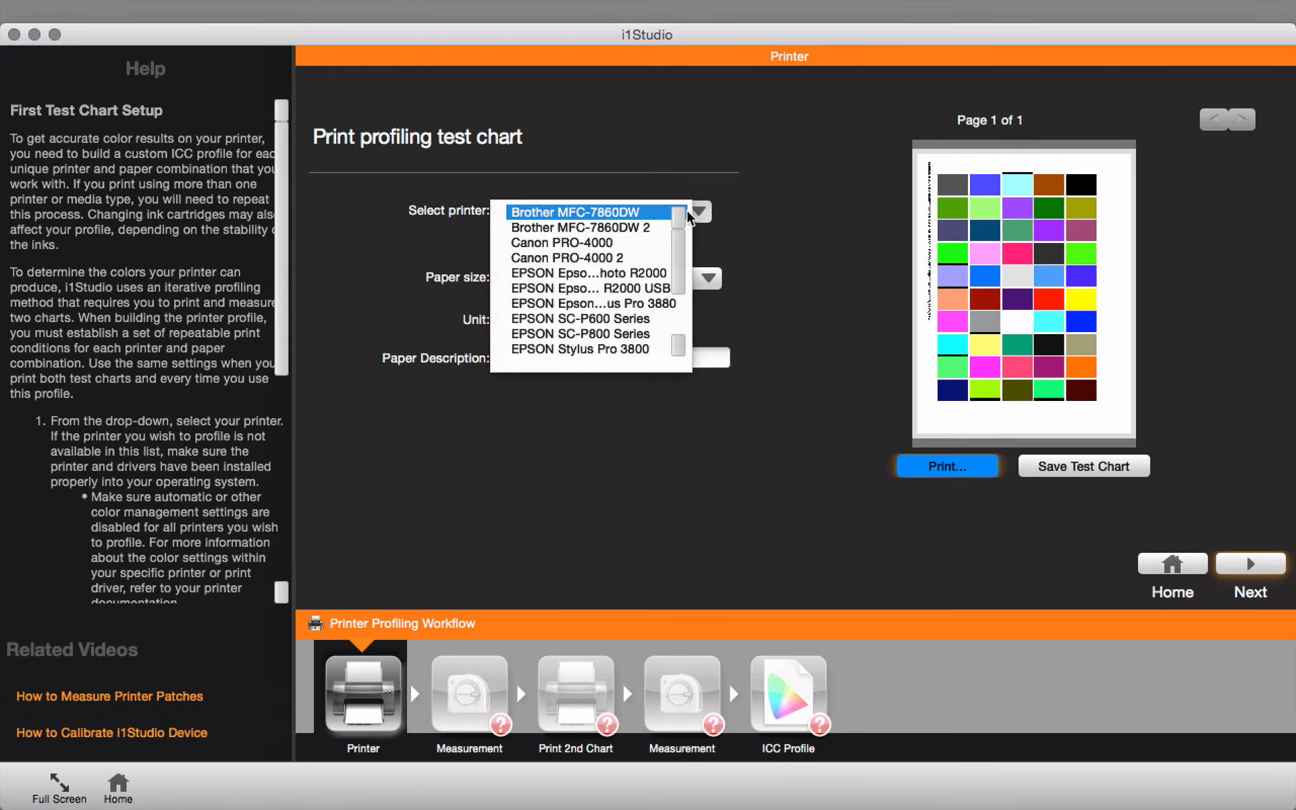
click(625, 275)
click(626, 280)
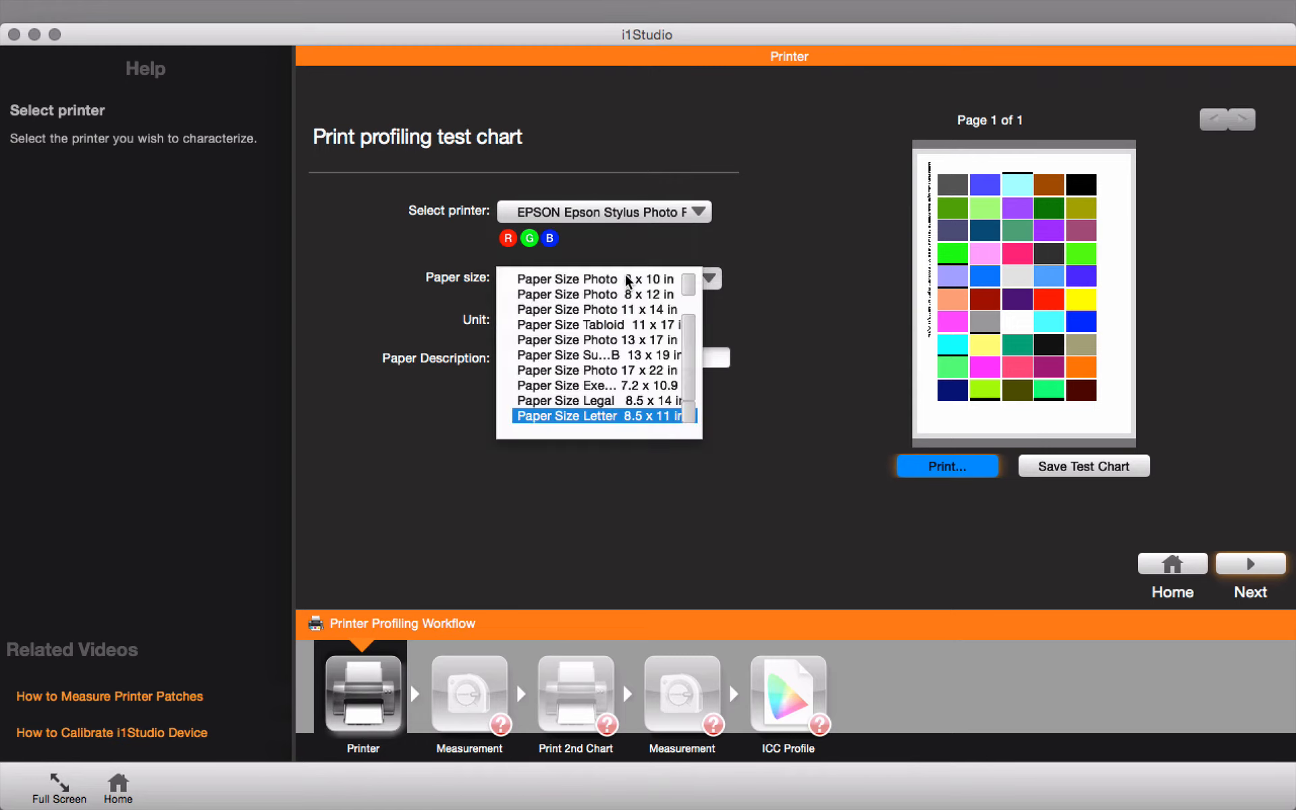
scroll(688, 330, up, 1)
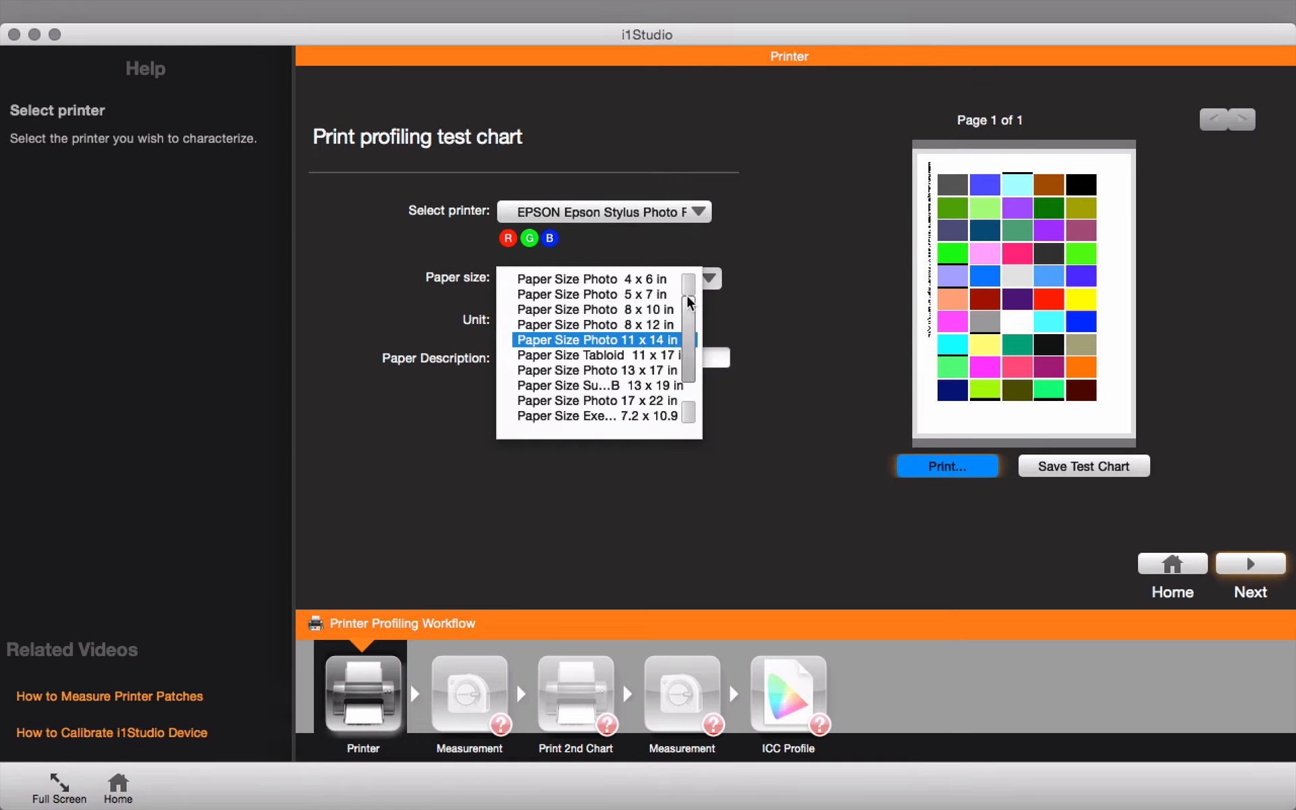
scroll(685, 321, down, 2)
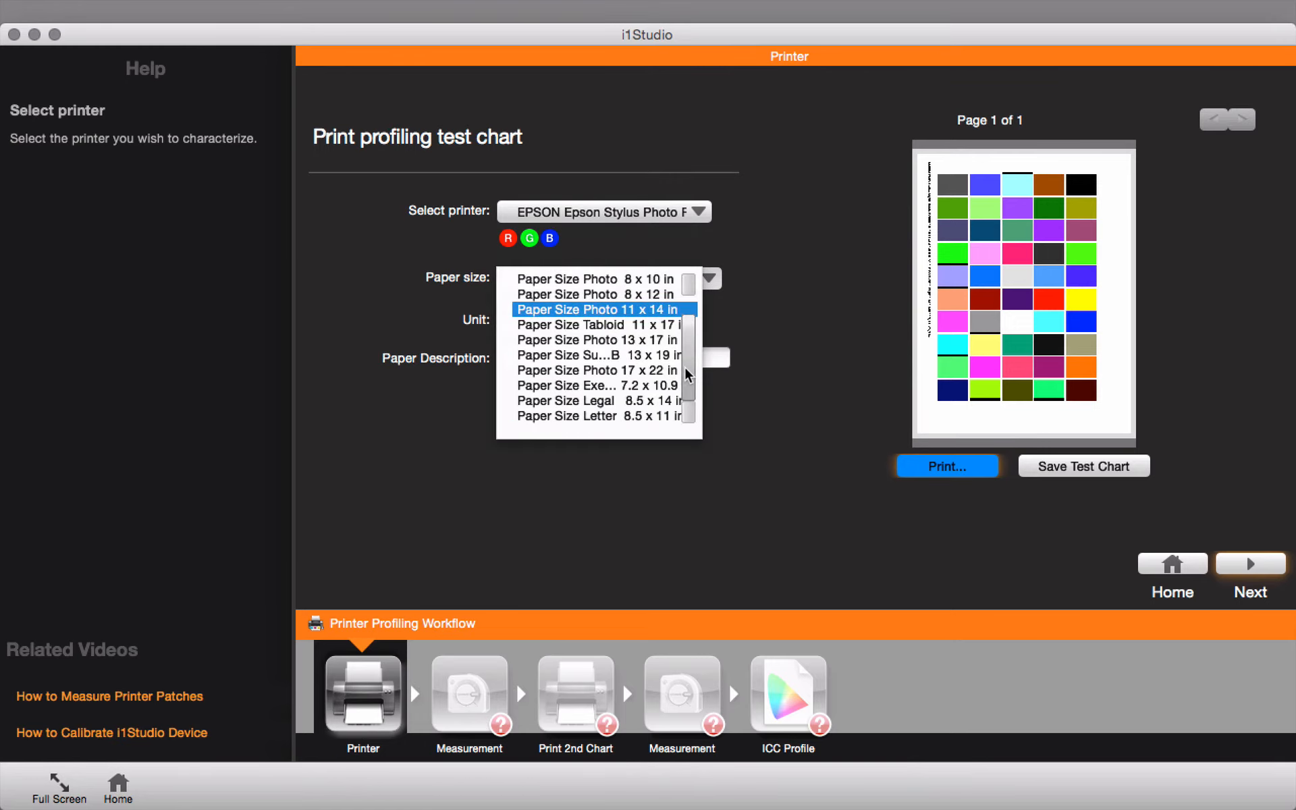
click(770, 296)
click(598, 322)
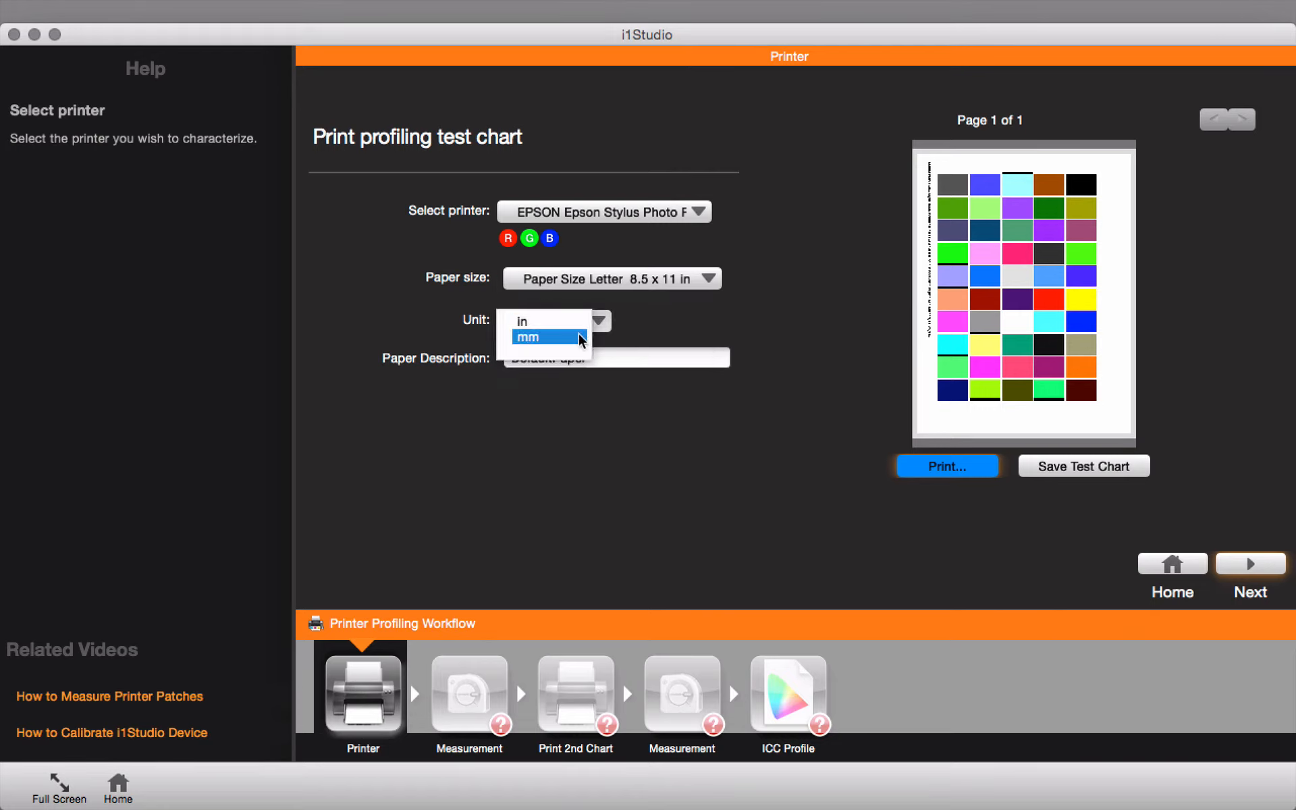
click(550, 322)
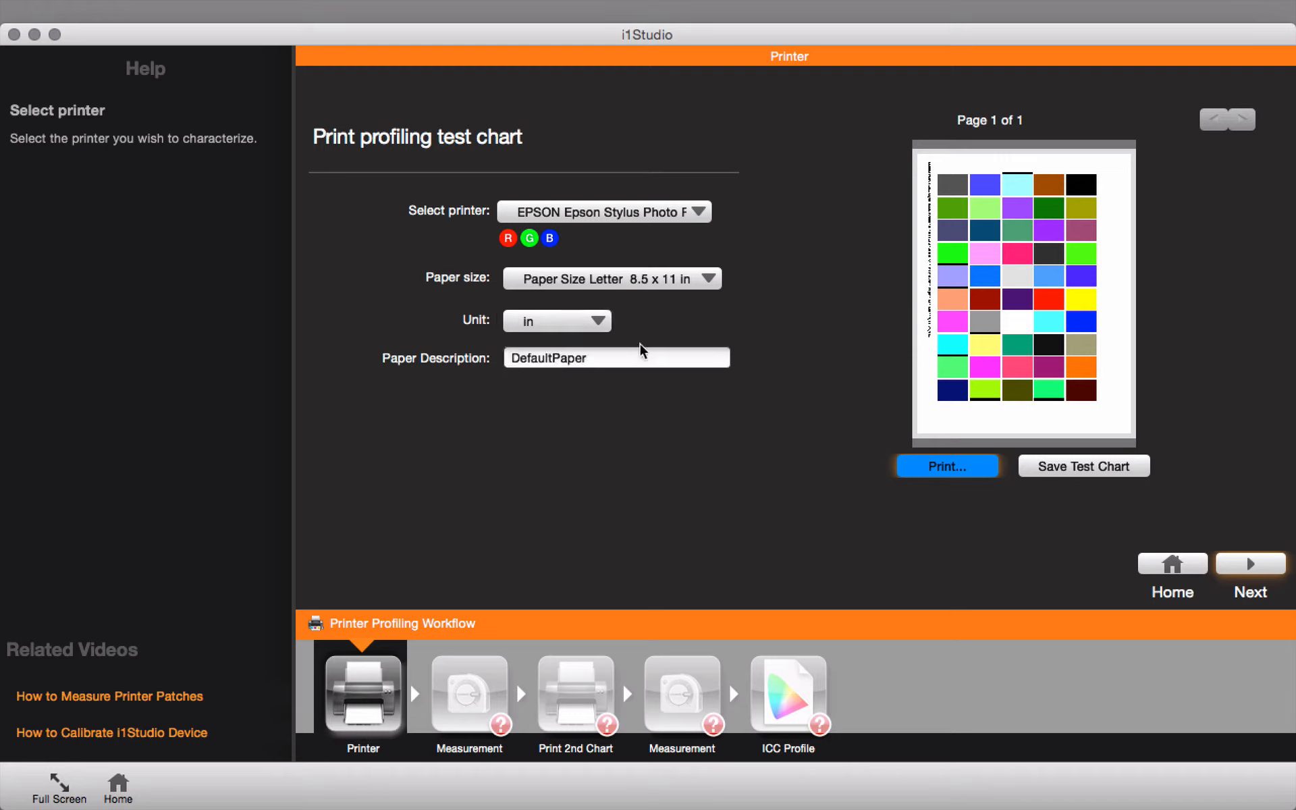
Step: Set the test chart's paper description to ILFORDpearl and print the chart
click(634, 358)
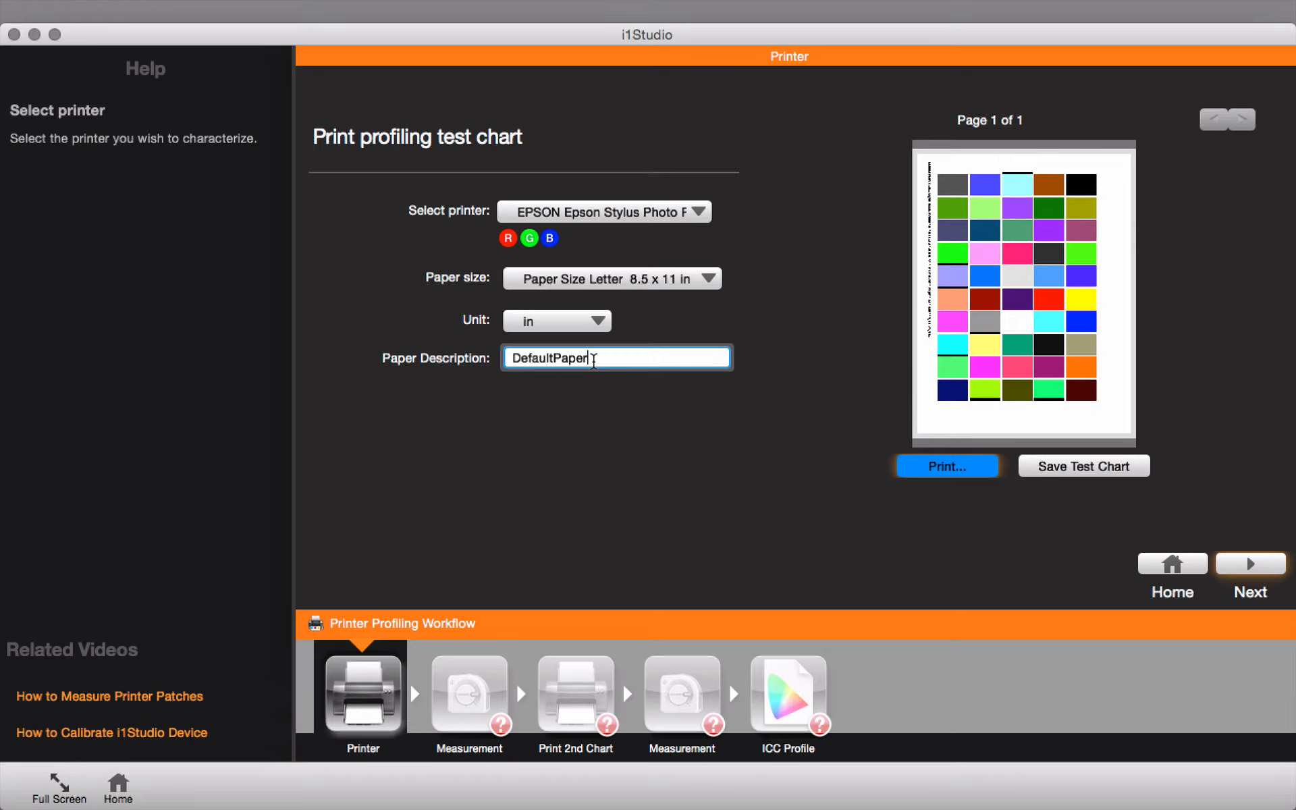
drag(594, 359, 479, 356)
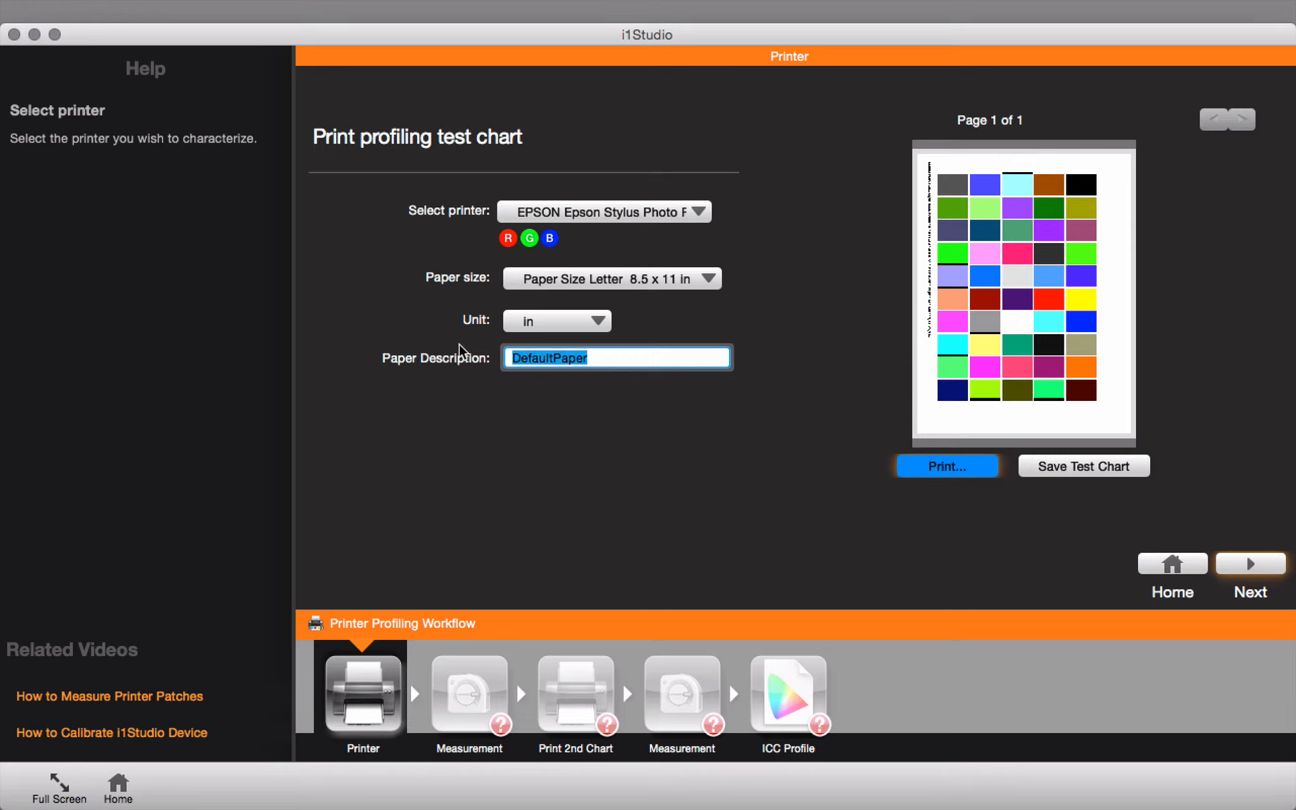
text(ILFO)
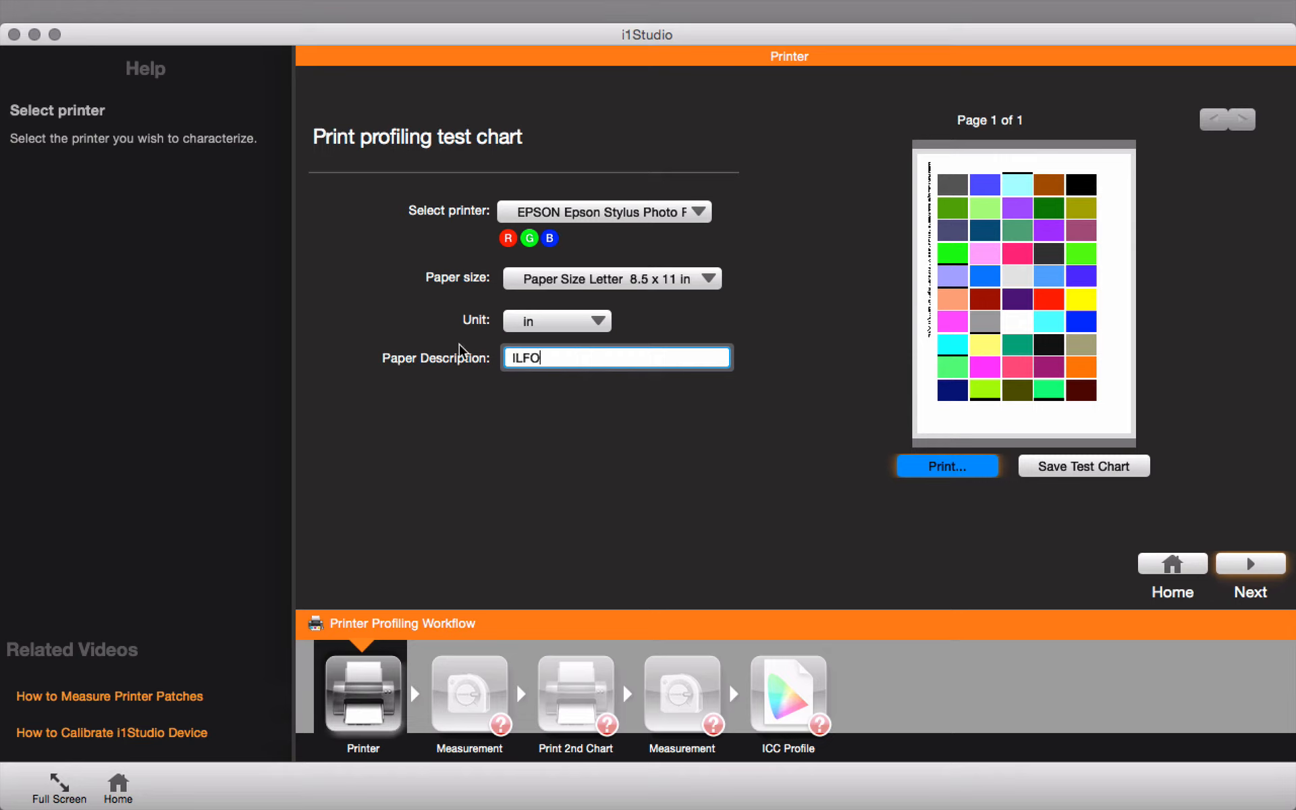
text(RDpearl)
click(947, 467)
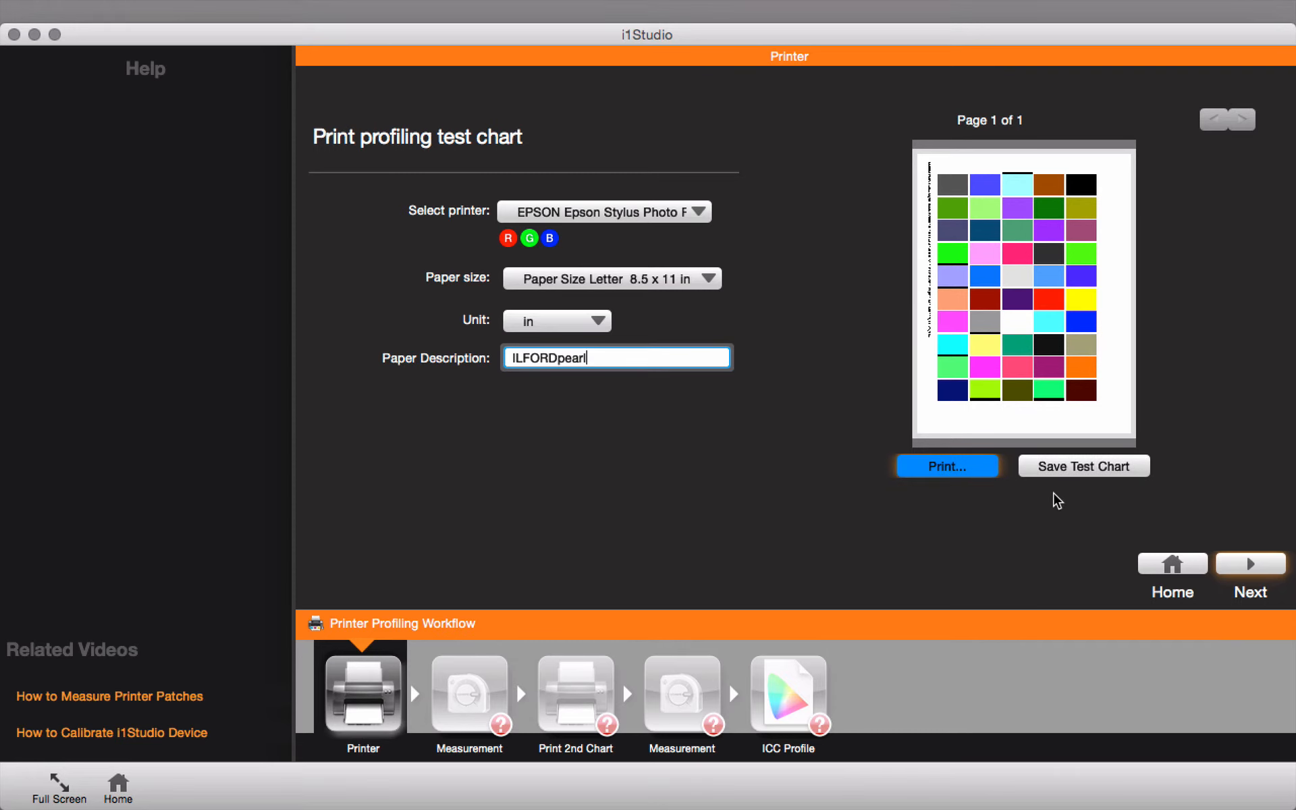
Step: Look ahead at the first test chart's measurement stage, go back to the printer setup and proceed again
click(1264, 565)
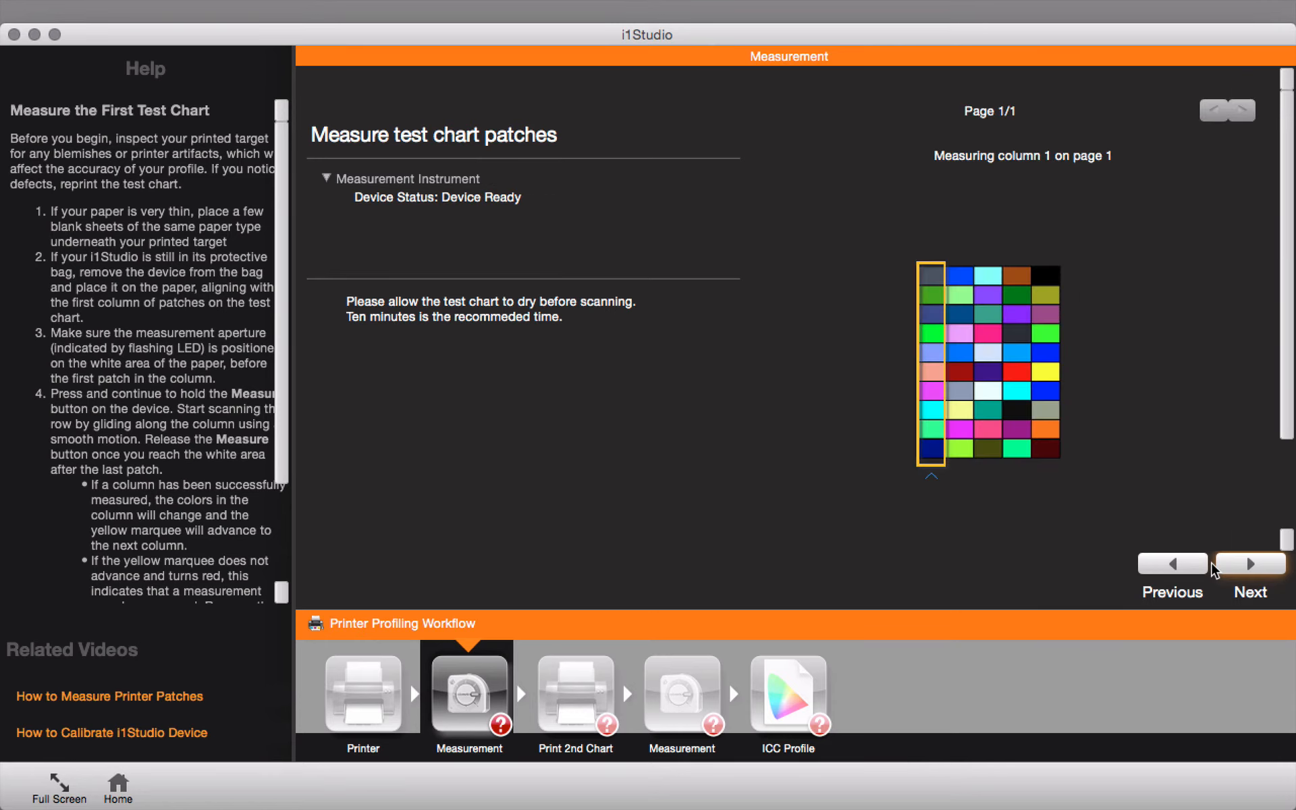
click(1207, 566)
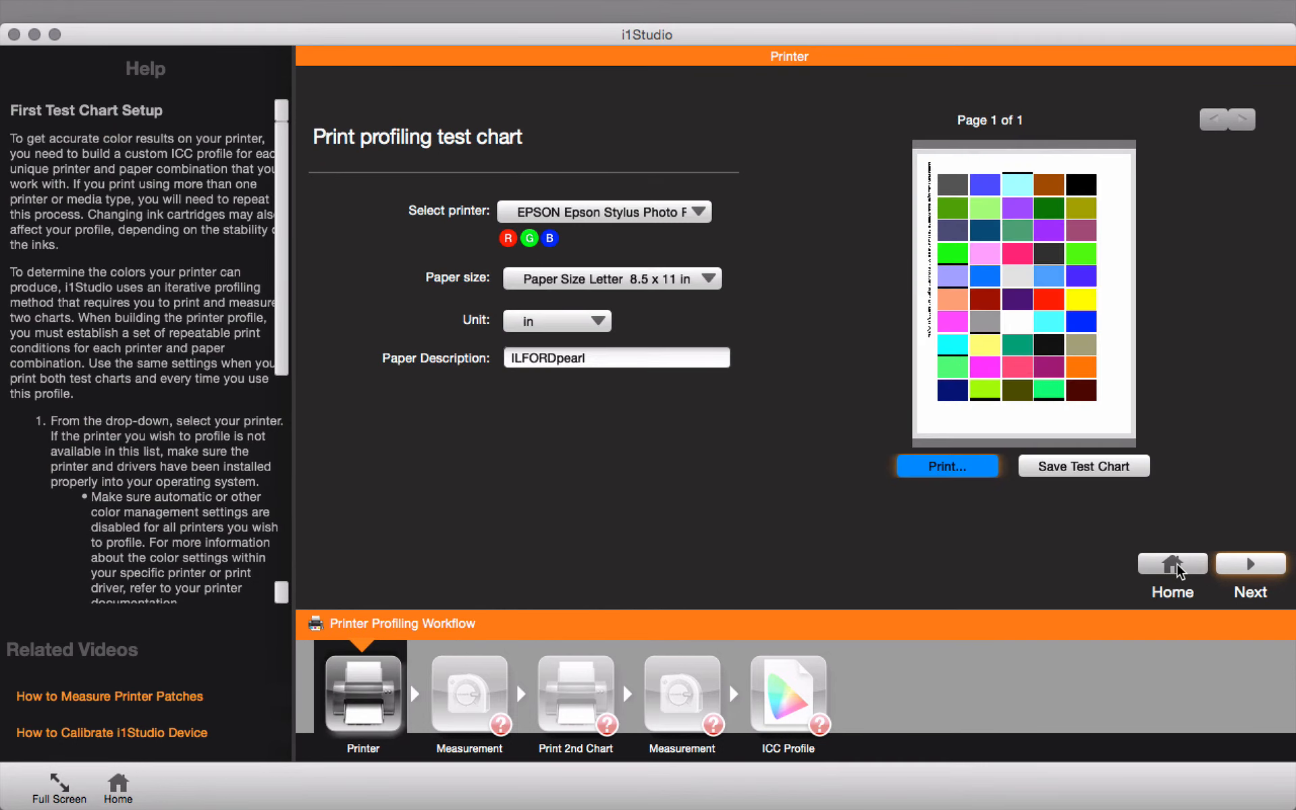
click(1235, 567)
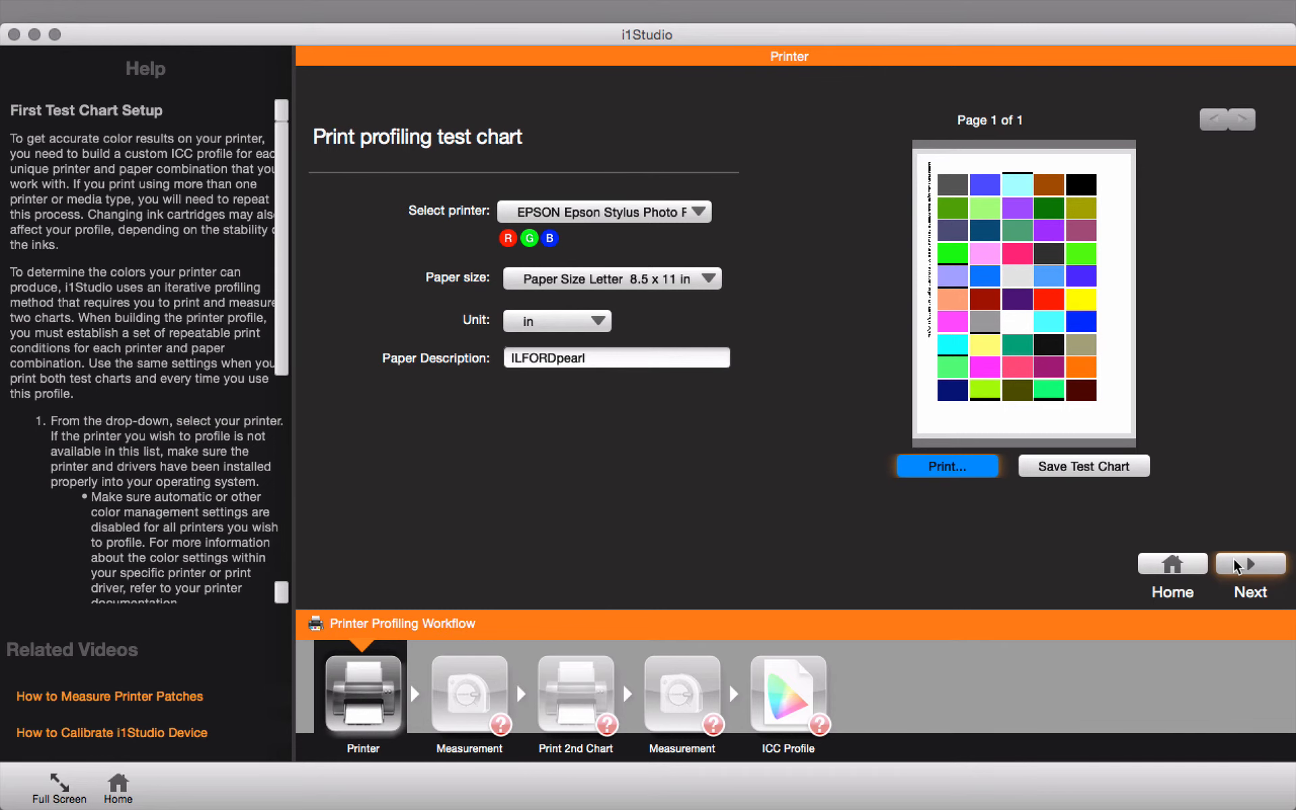
Step: Measure the first test chart's patches with the device, and advance through the second chart's printing and measurement stages to the ICC Profile stage
click(1235, 566)
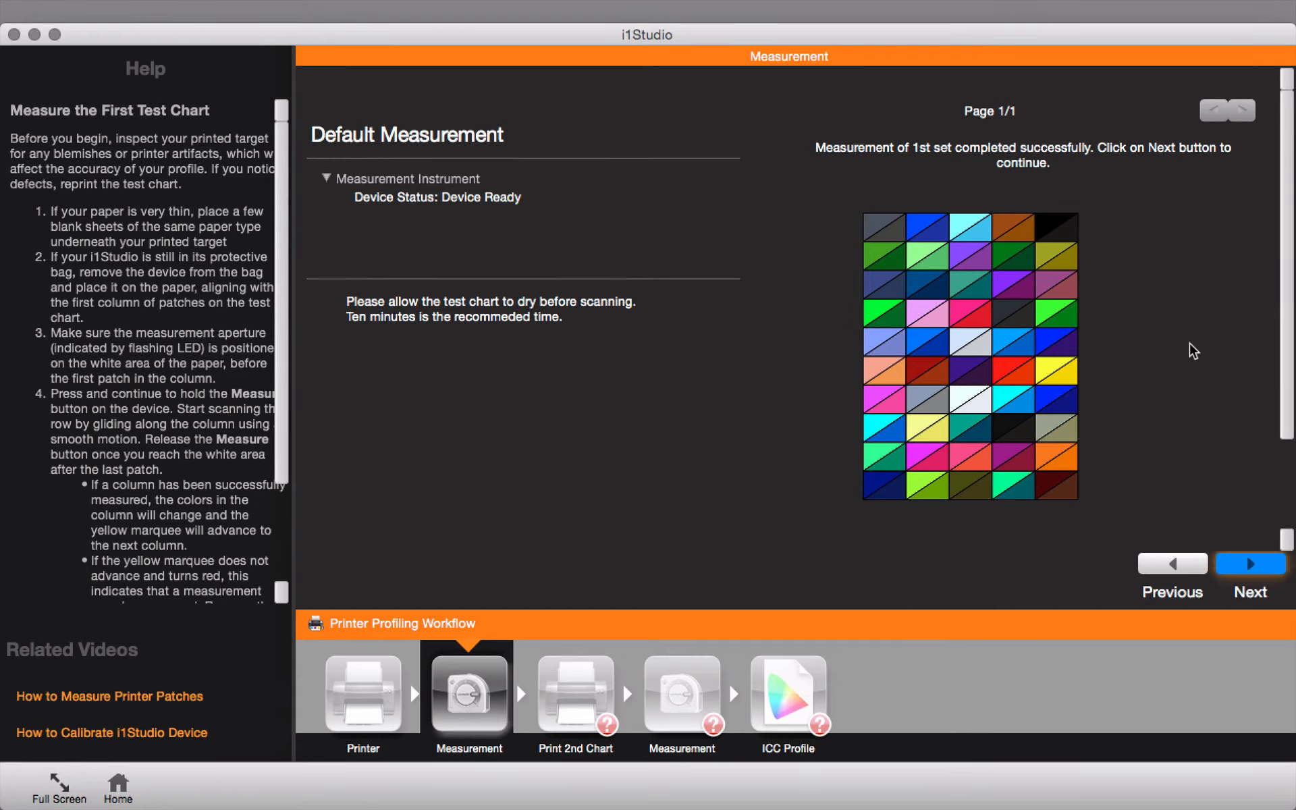
click(1270, 568)
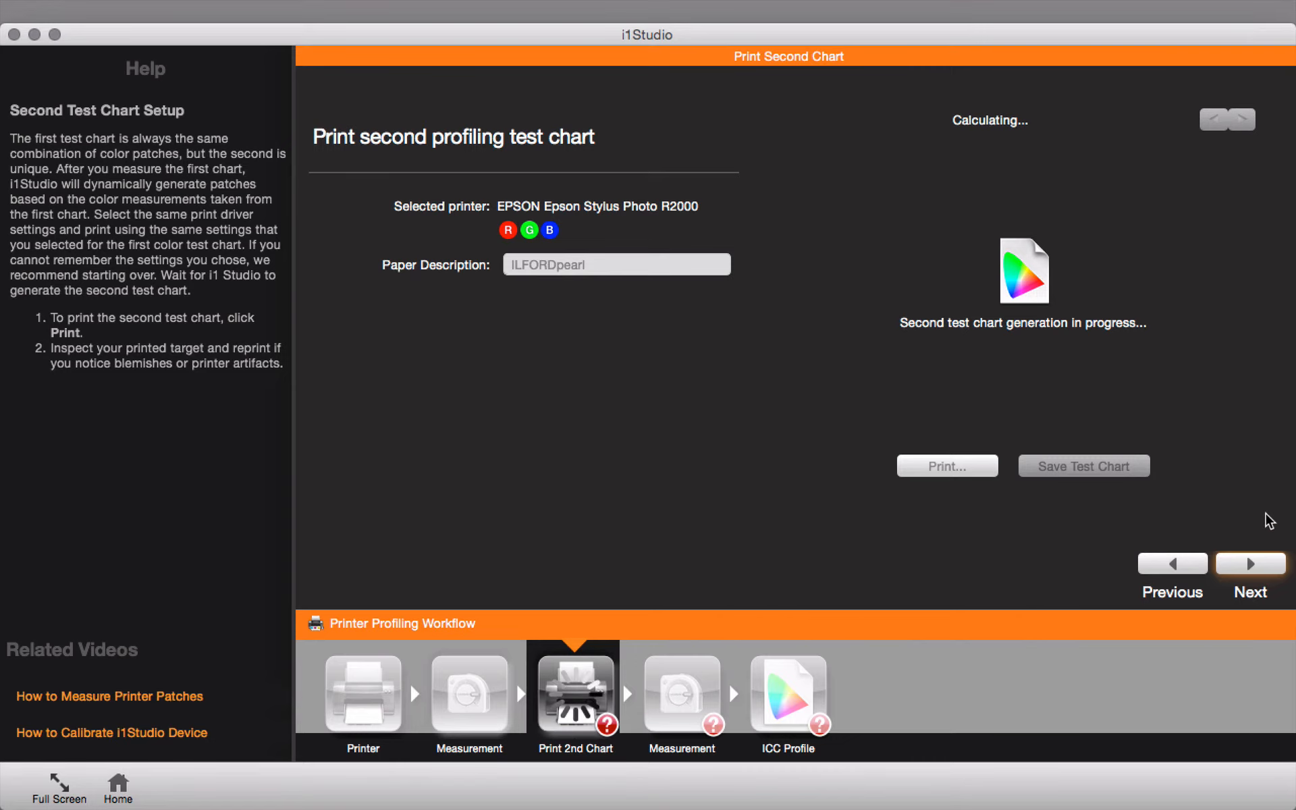
click(1260, 563)
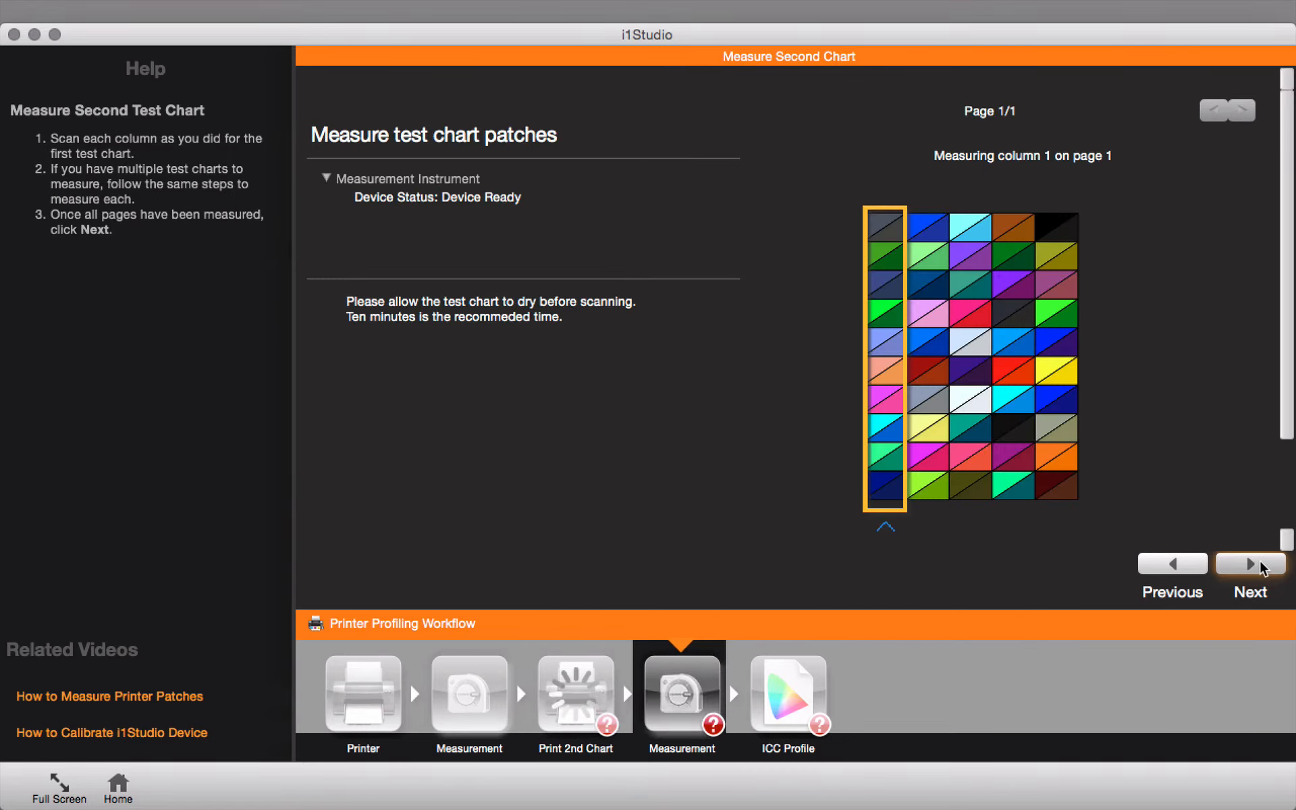
click(1250, 563)
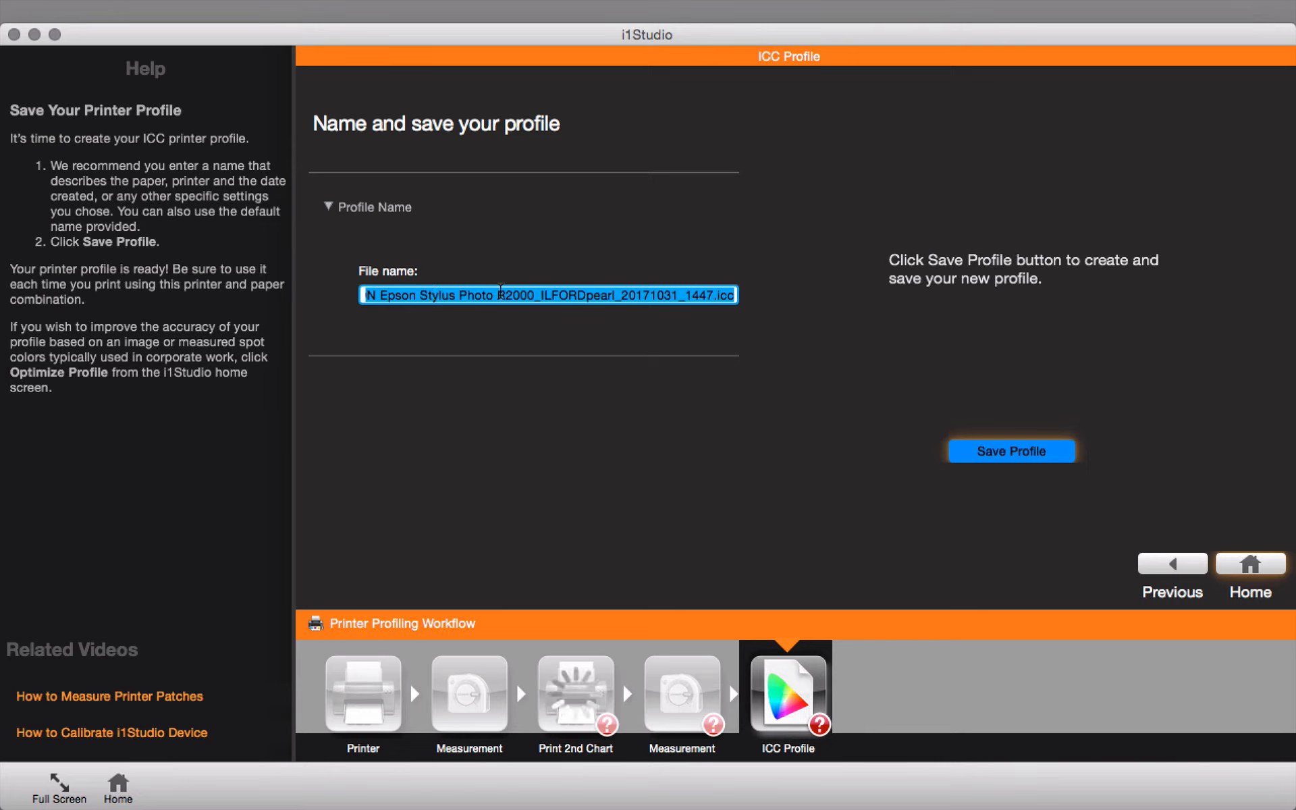
Step: Shorten the profile's file name by removing EPSON Epson Stylus Photo and the _1447 time suffix, and return to the workflow selector
drag(496, 295, 334, 291)
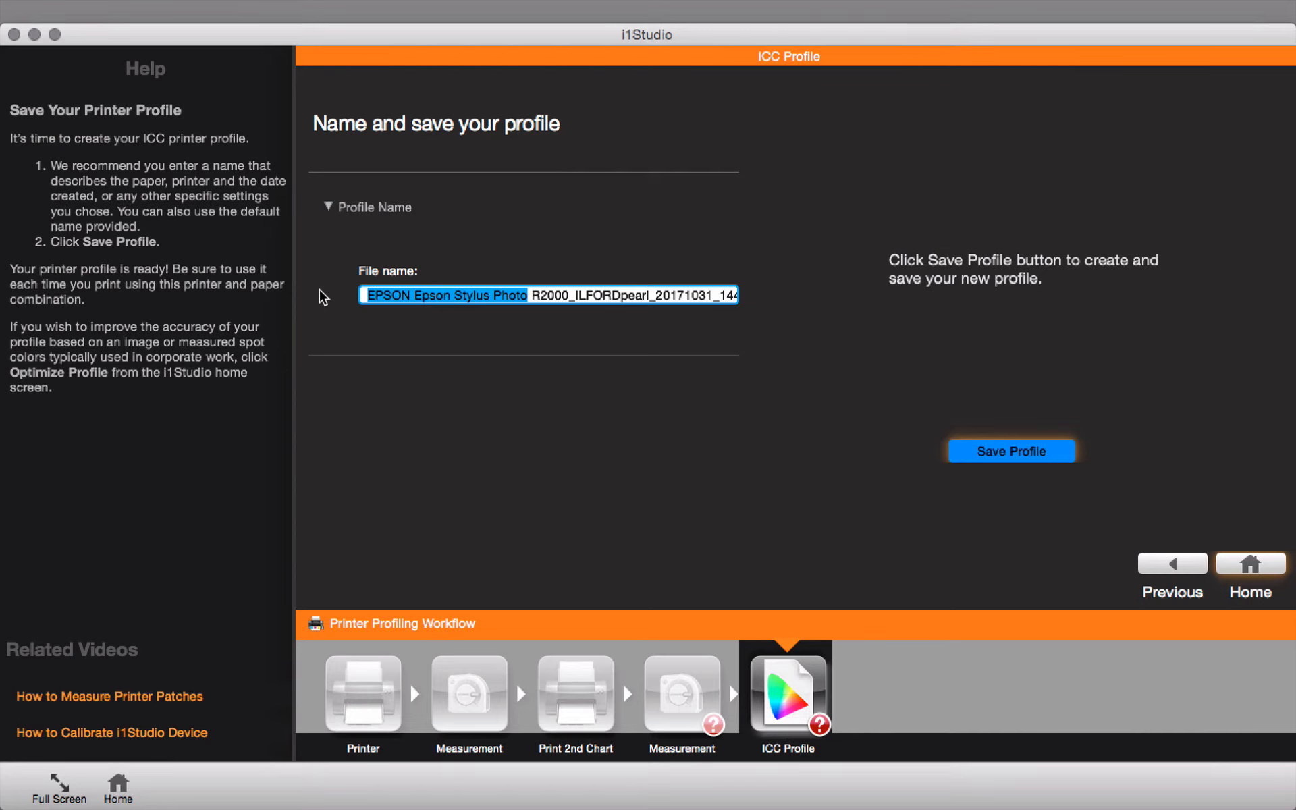
key(BackSpace)
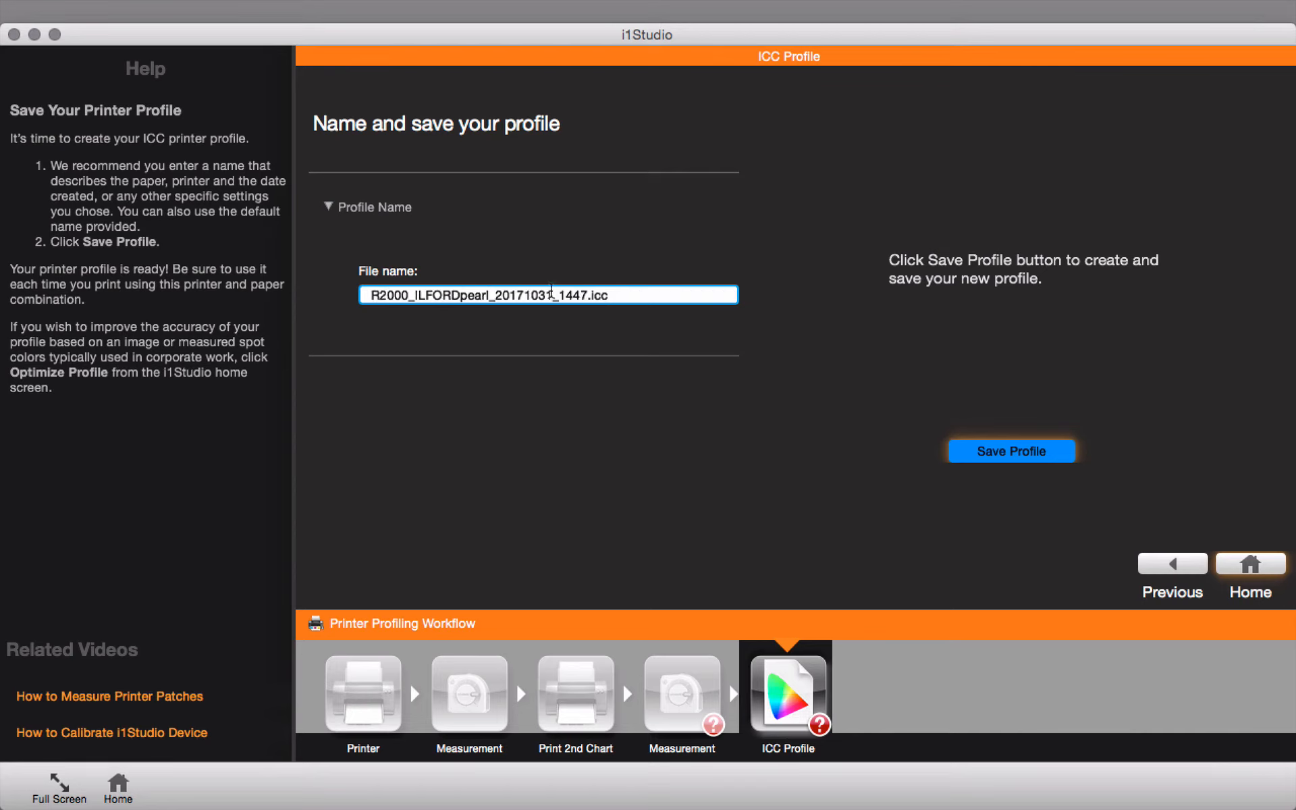
click(585, 295)
key(BackSpace)
key(BackSpace)
key(BackSpace)
key(BackSpace)
key(BackSpace)
click(1247, 566)
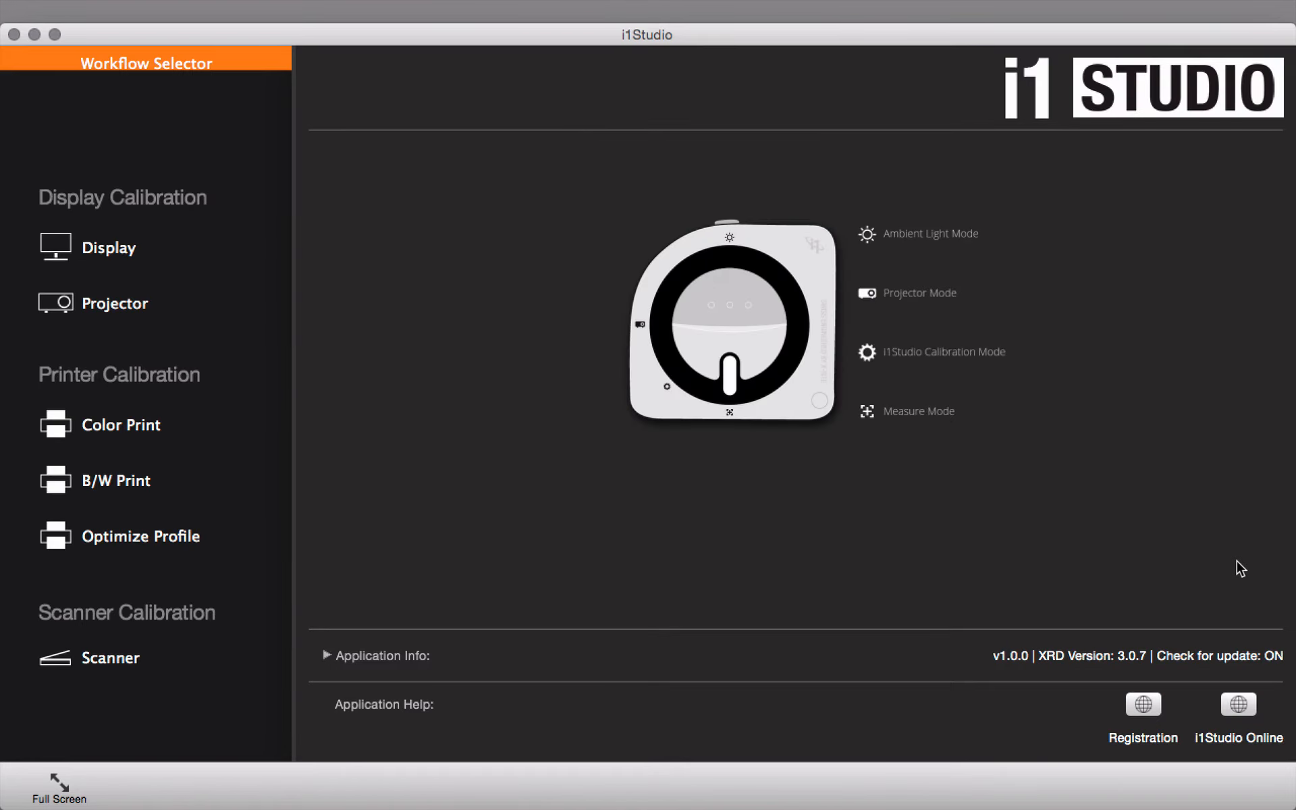
Step: Examine the first test chart setup of the B/W Print workflow, including its paper description, and return to the workflow selector
click(125, 482)
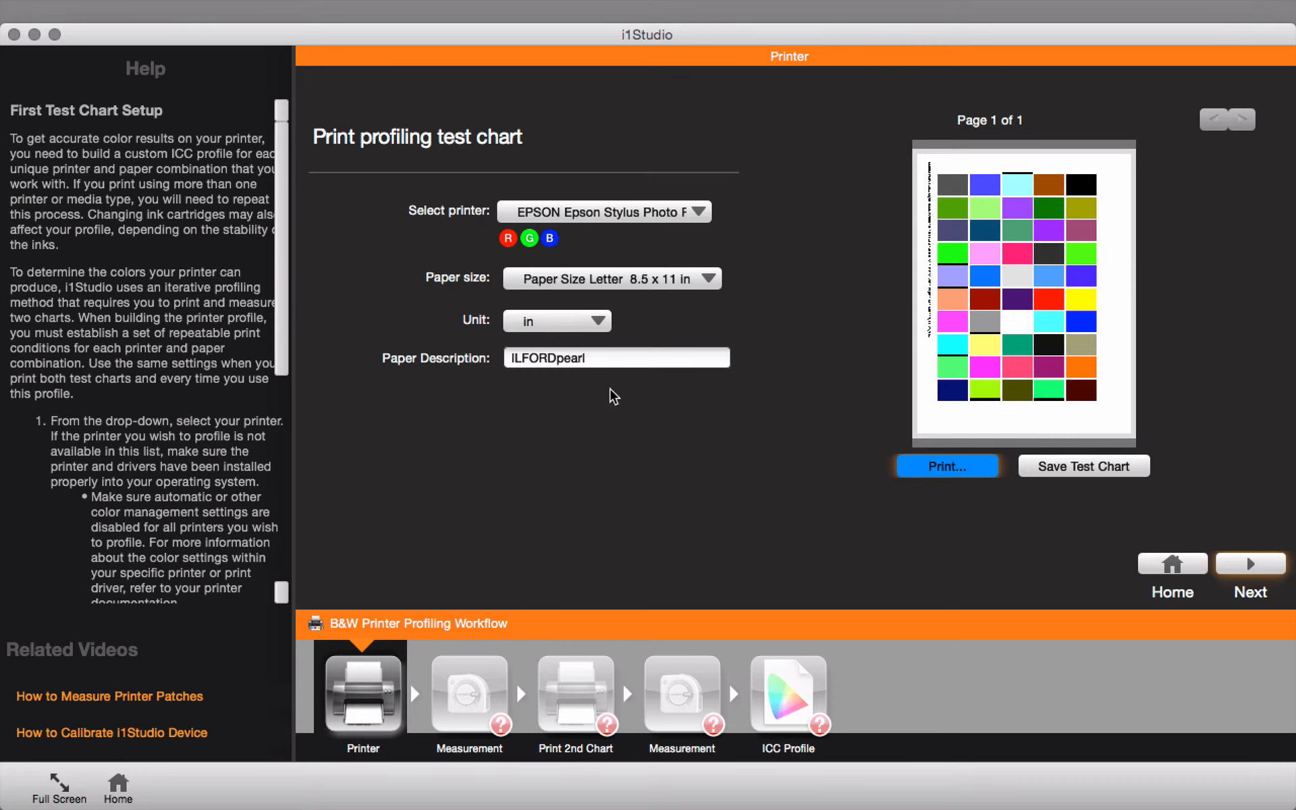
click(611, 362)
click(611, 362)
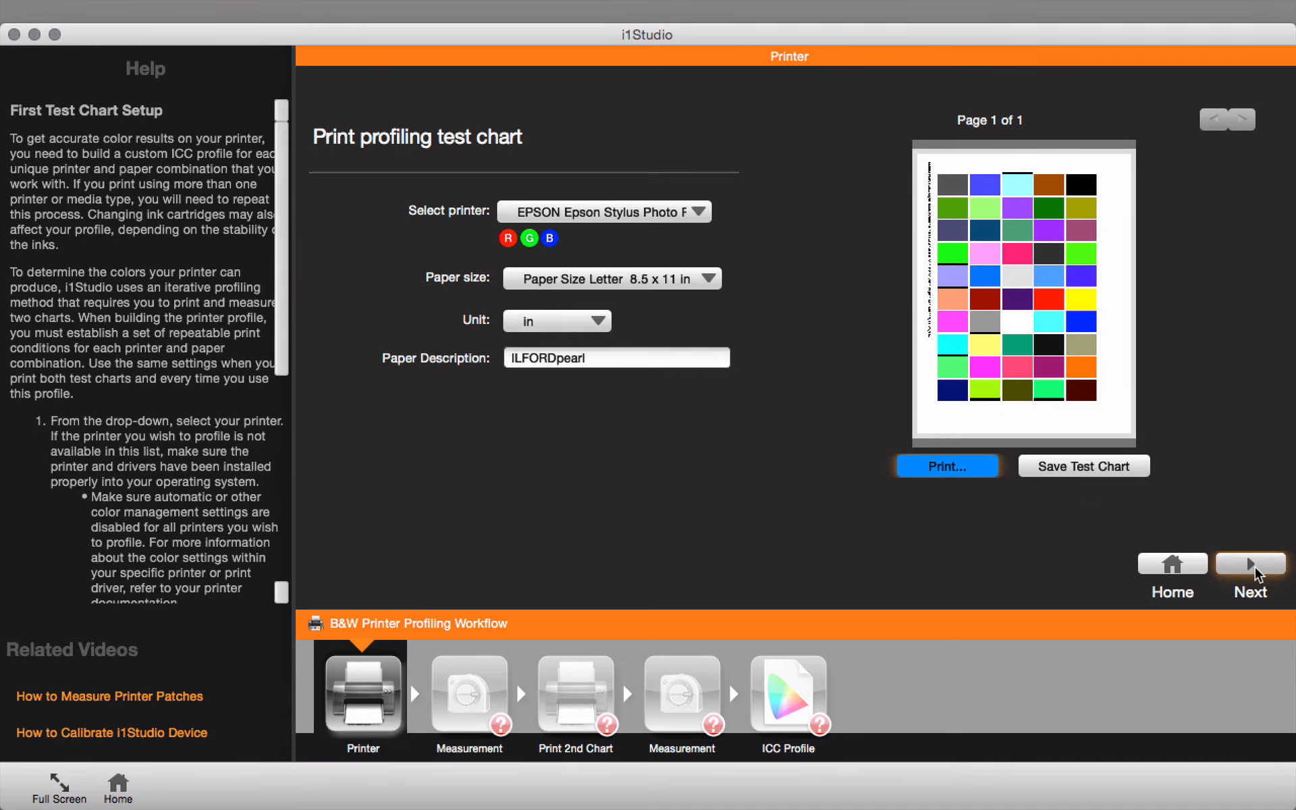
click(117, 786)
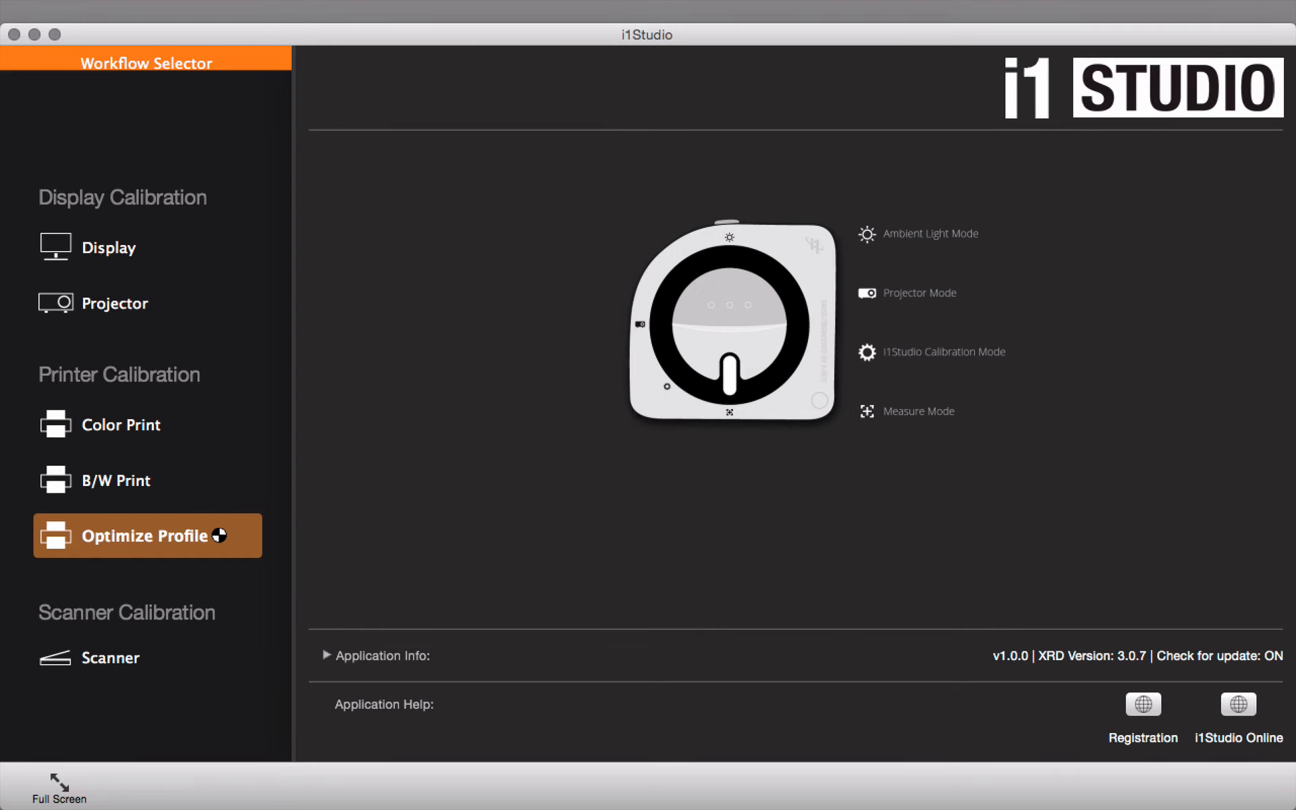
Step: Start the Optimize Profile workflow with EPSONR2000i1StudioColor_ILFORD_Lustre_20171016.icc as the source profile
click(210, 530)
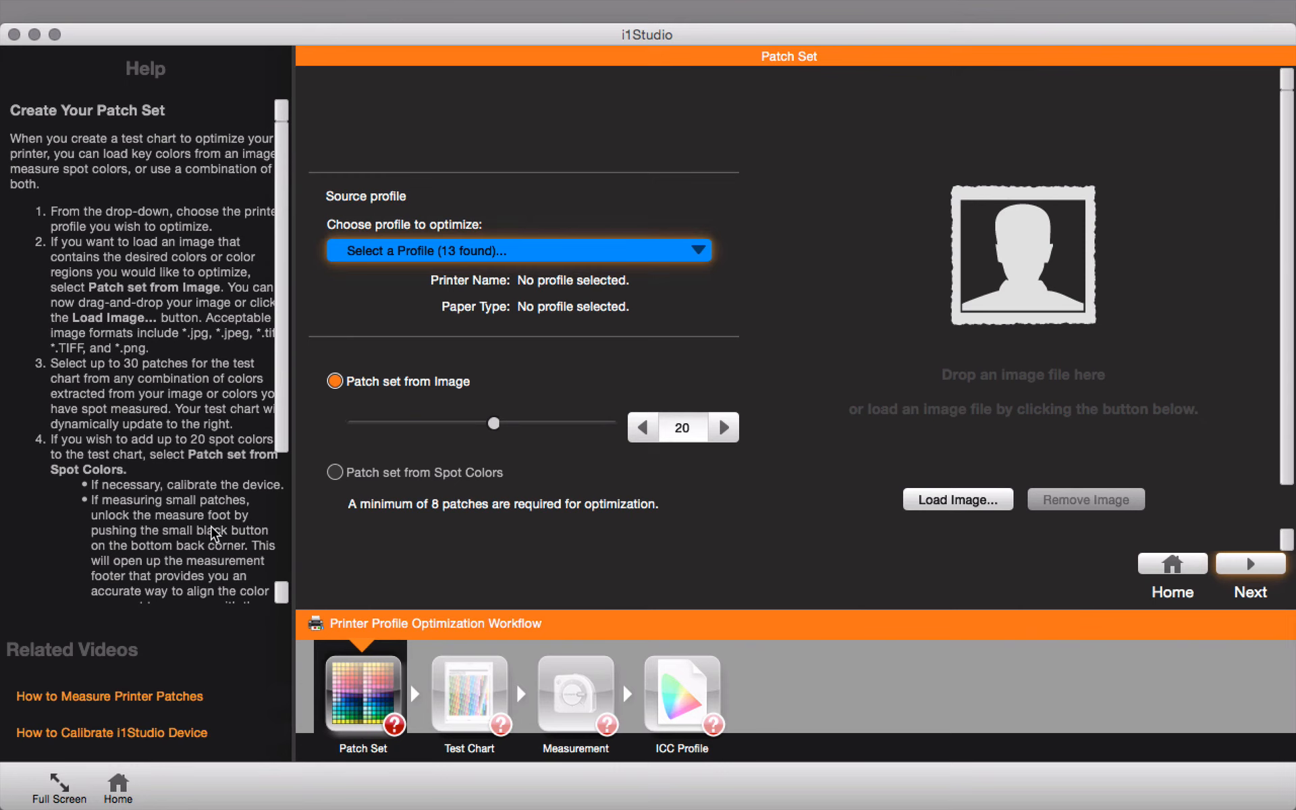
click(701, 251)
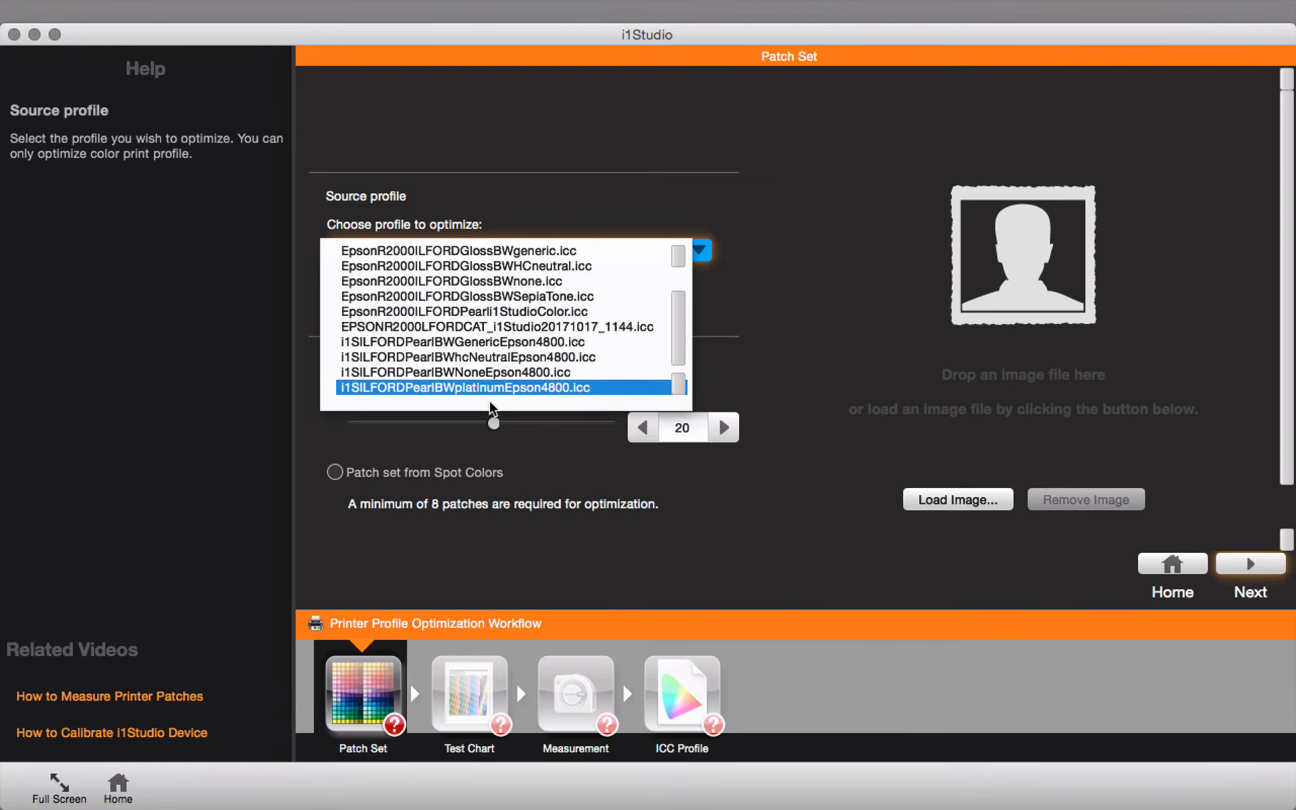
scroll(499, 365, up, 5)
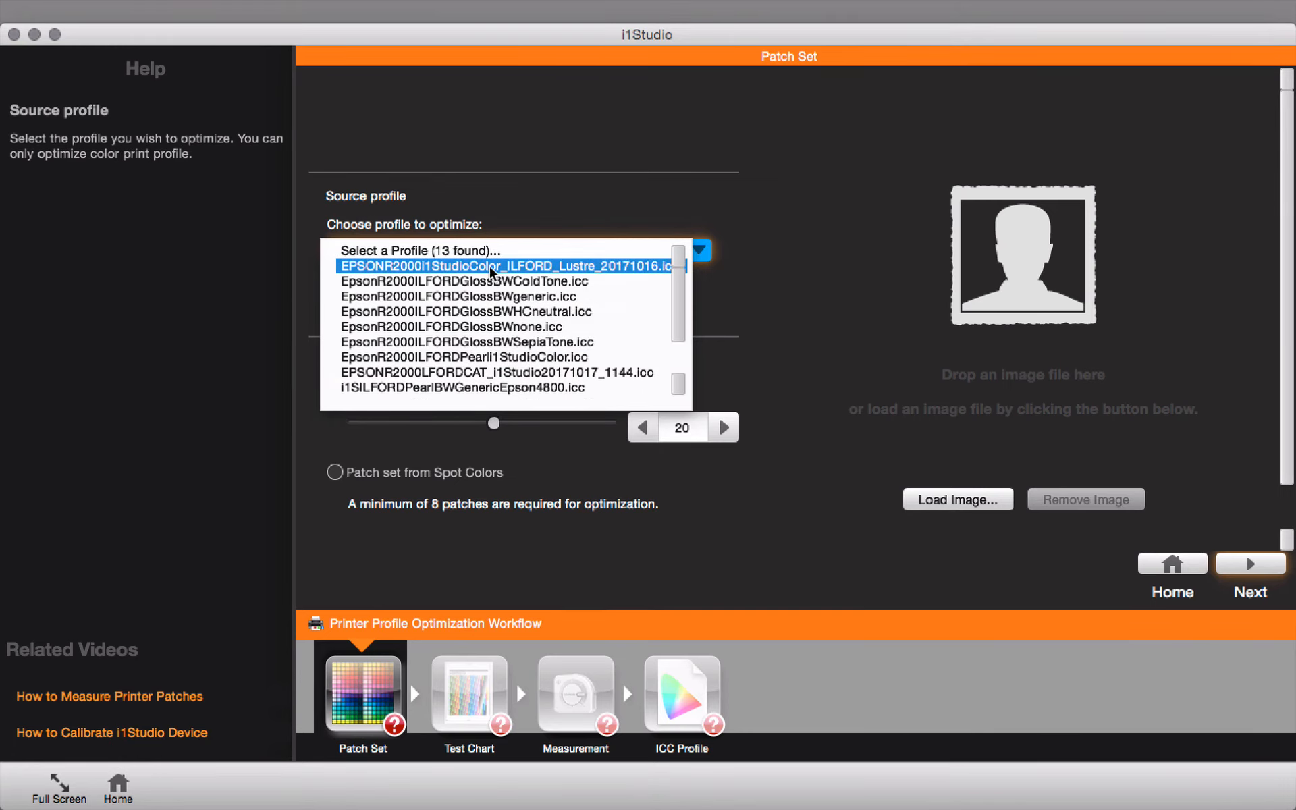
click(489, 265)
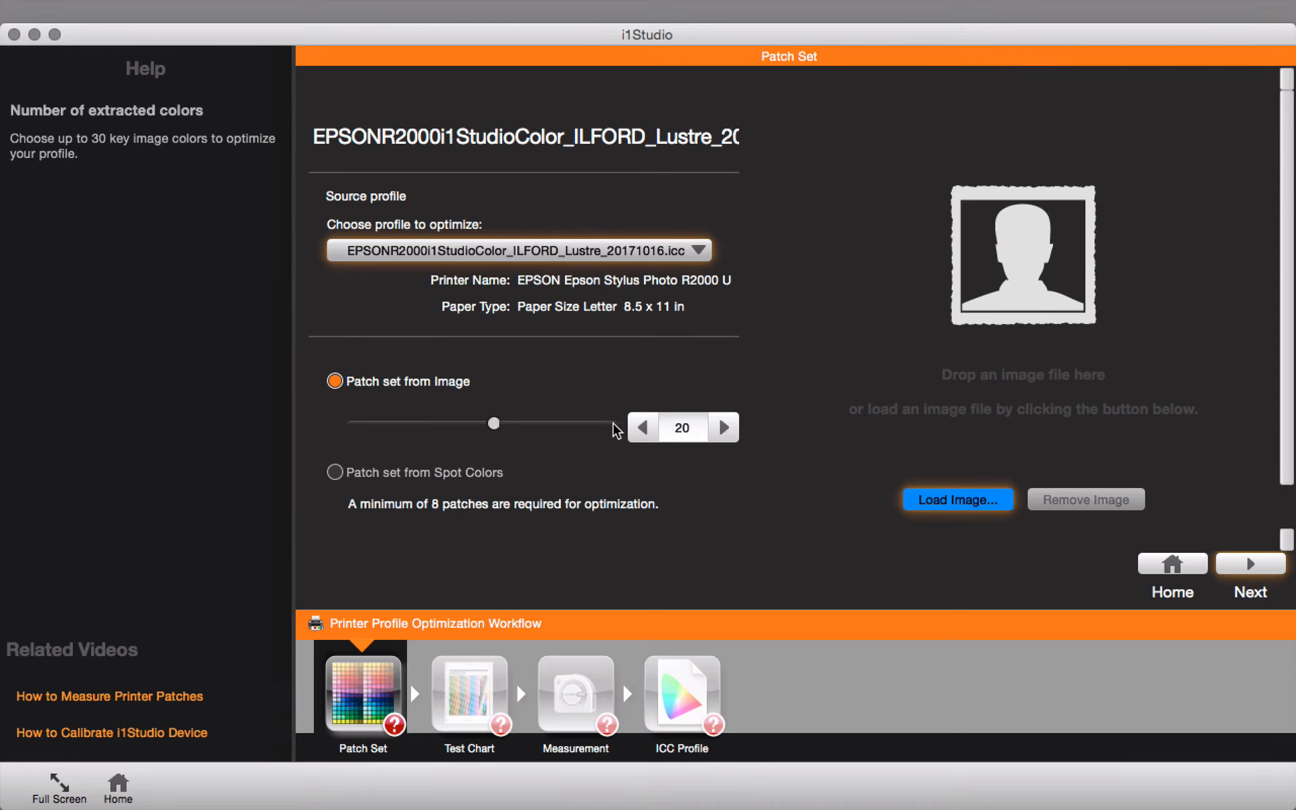
Step: Load Lab Test Page LAB.tif from the hard drive's Pictures folder as the image for the patch set
click(971, 503)
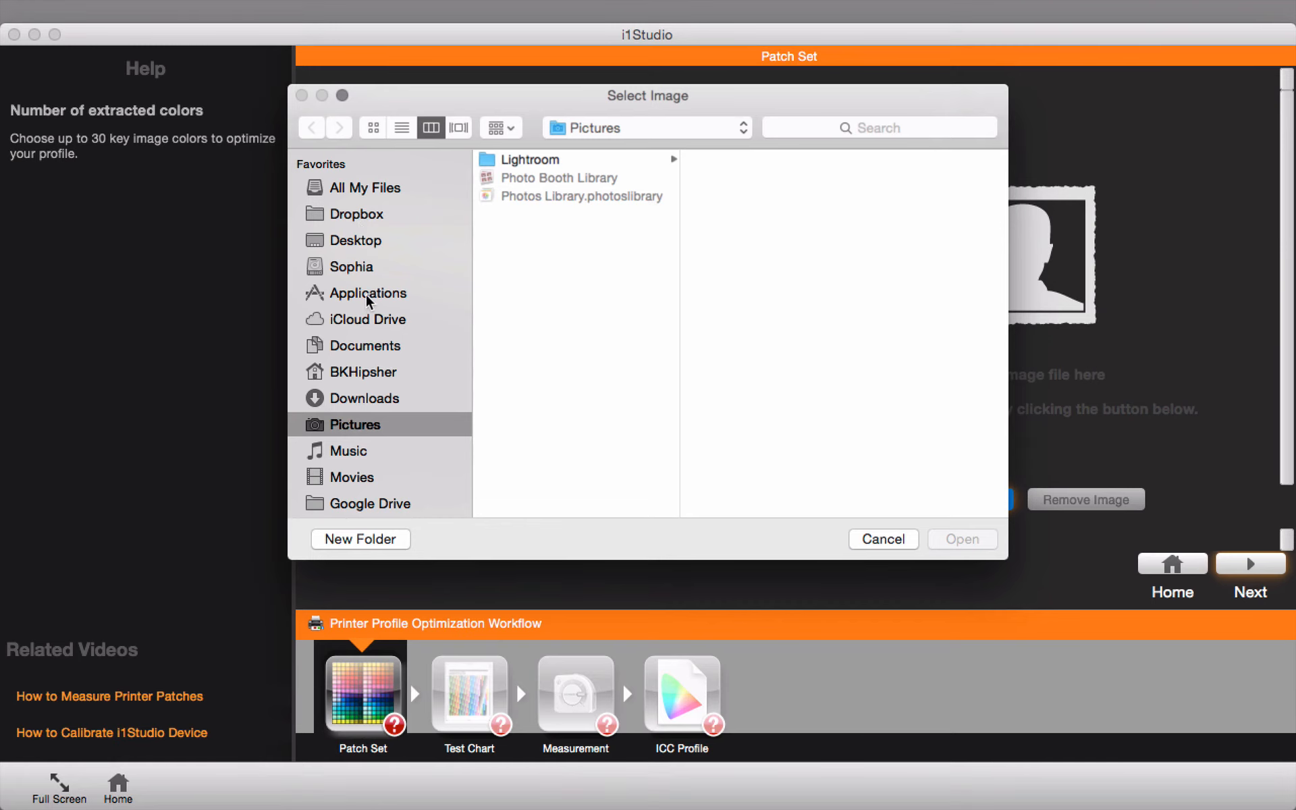
click(351, 267)
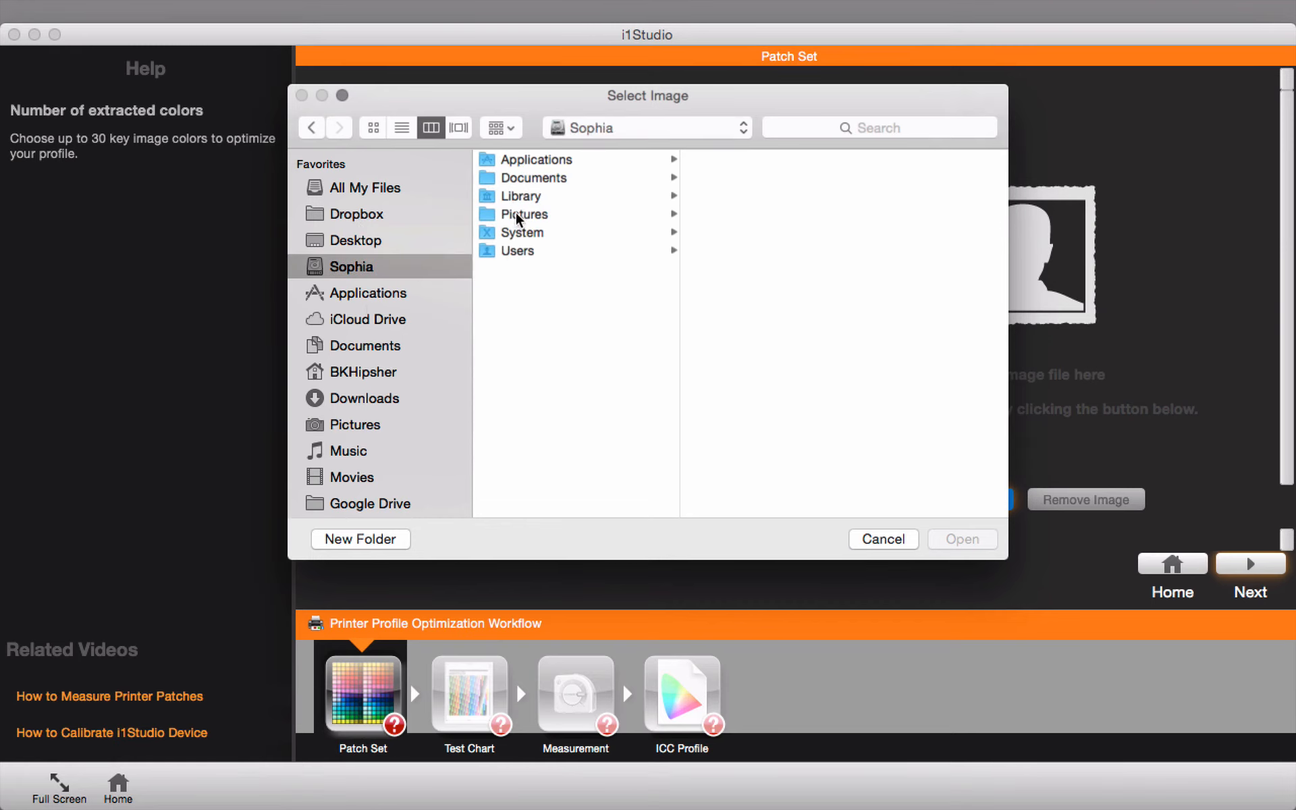
click(514, 214)
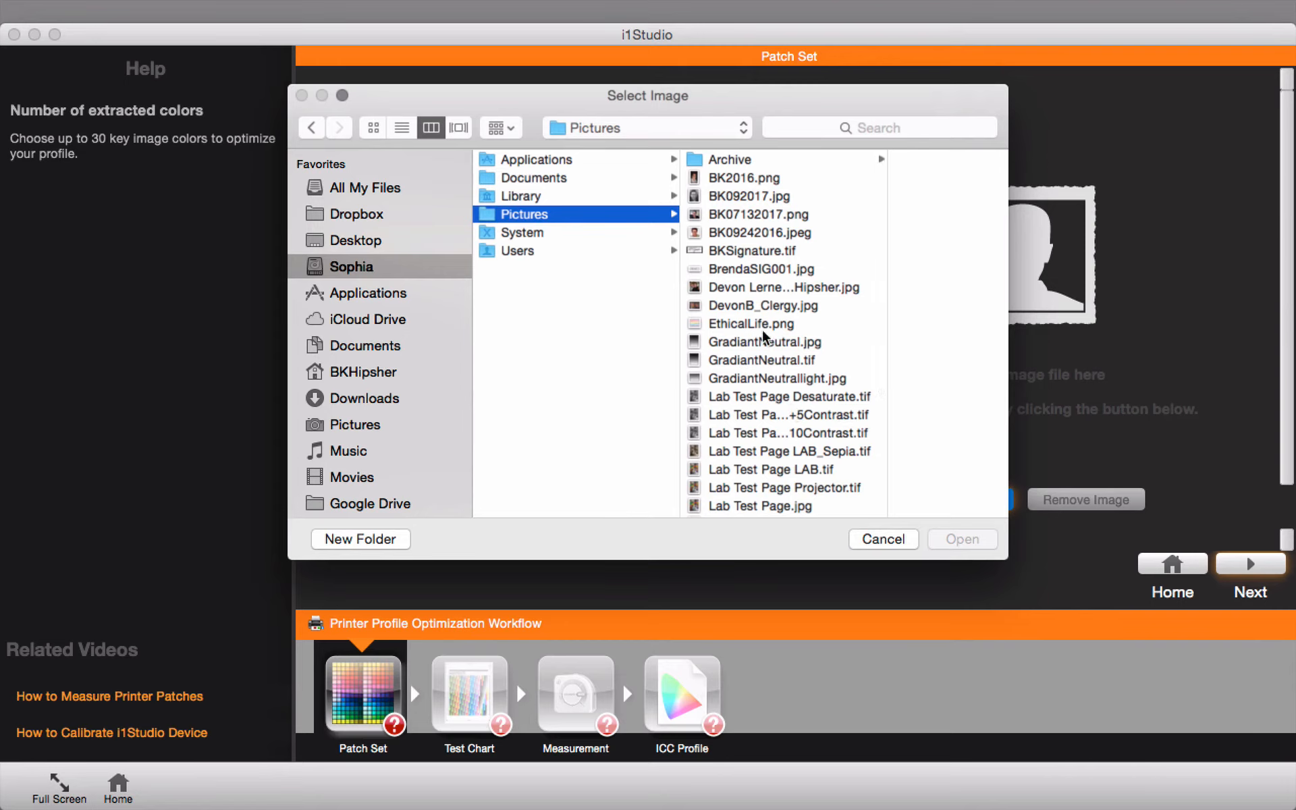
click(800, 470)
click(976, 544)
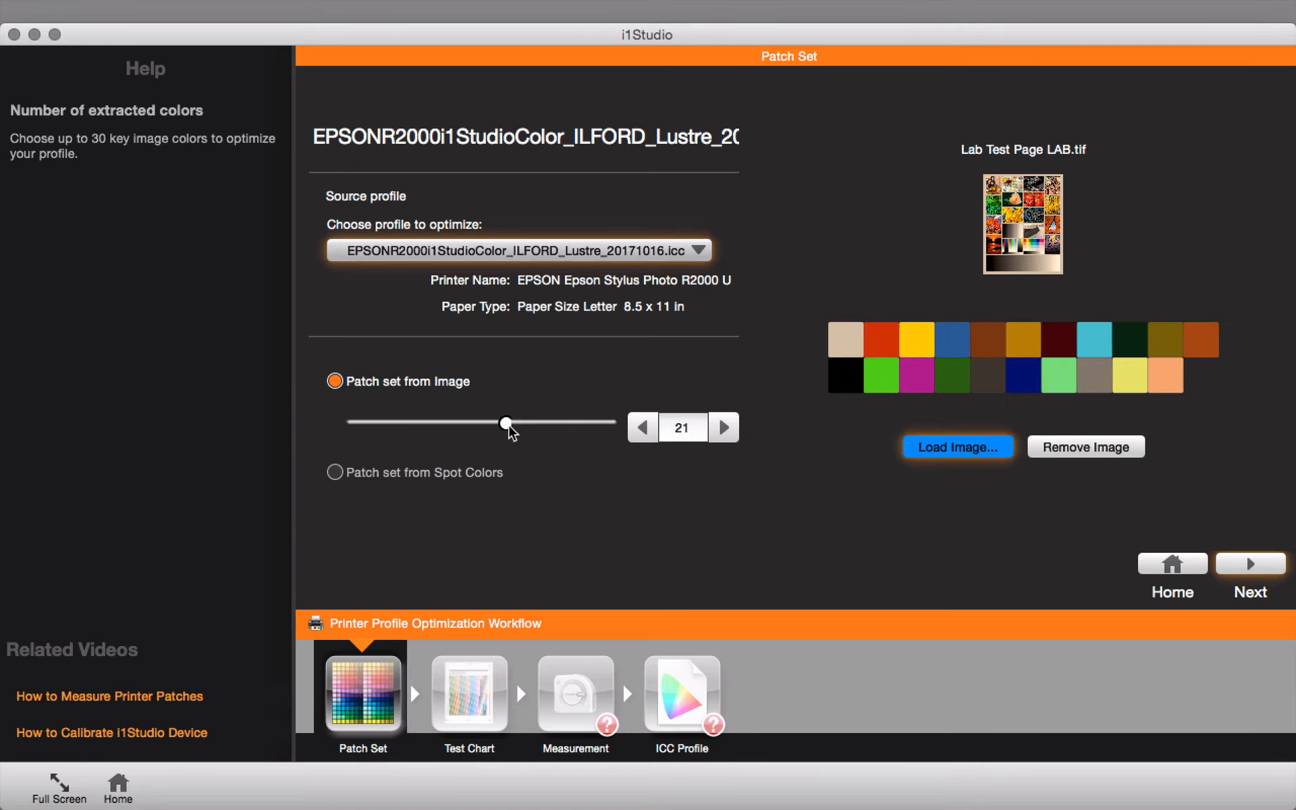
Step: Set the number of colors extracted from the image to 30, preview the optimization test chart and return to the patch set
drag(508, 425, 609, 429)
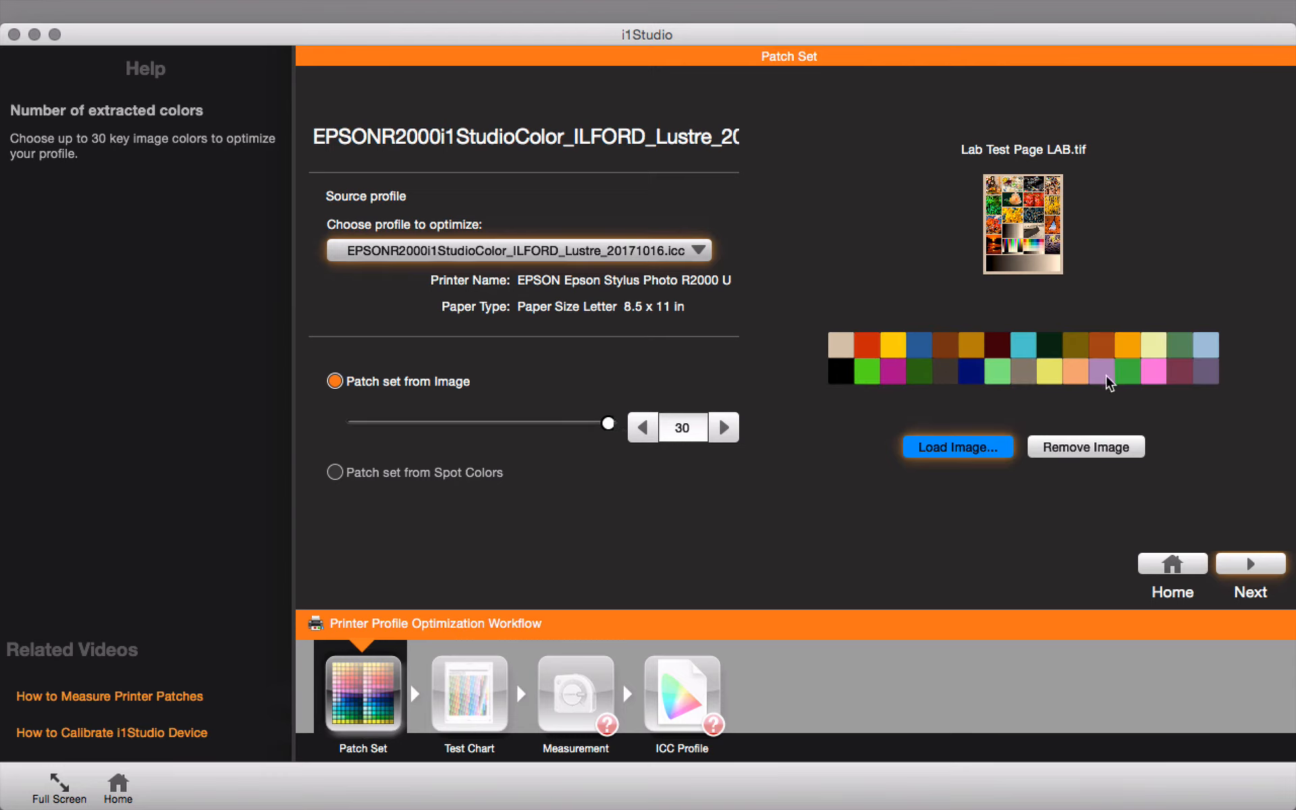
click(1265, 568)
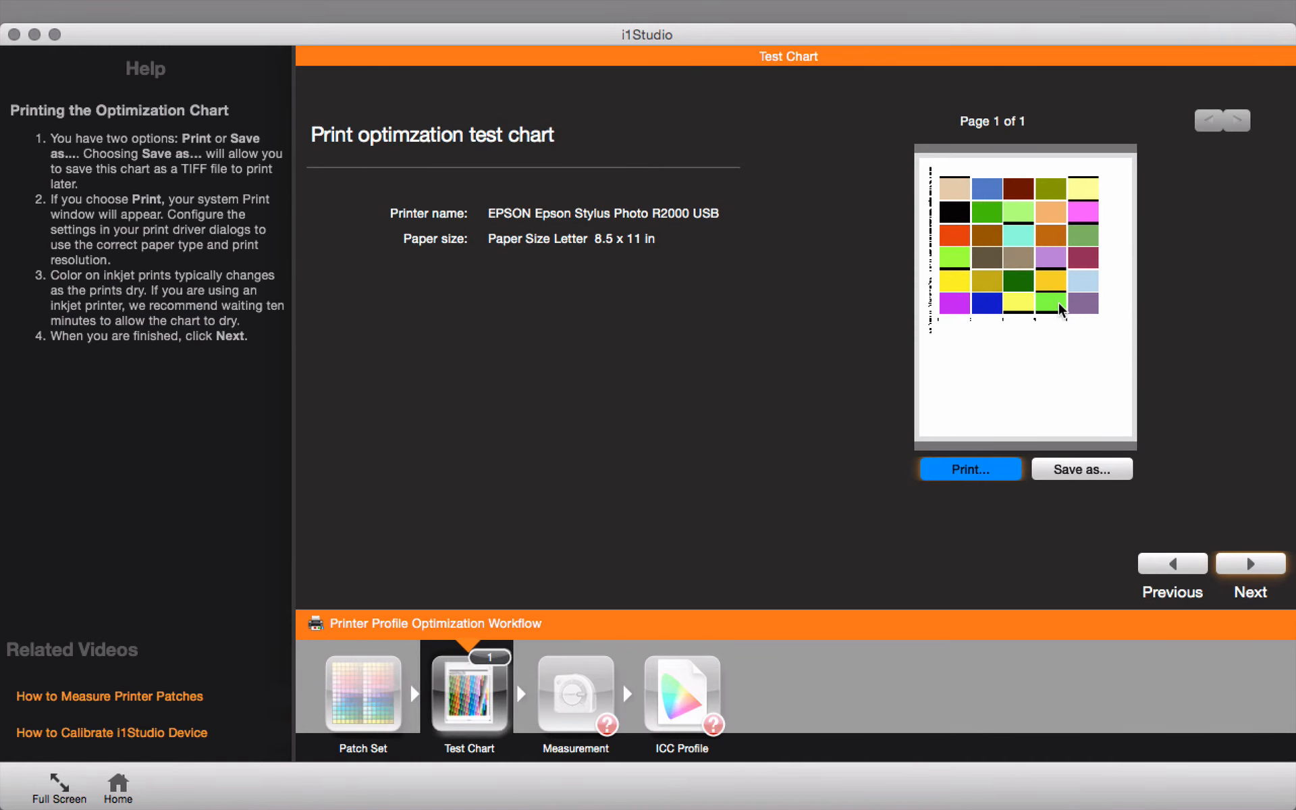
click(1174, 567)
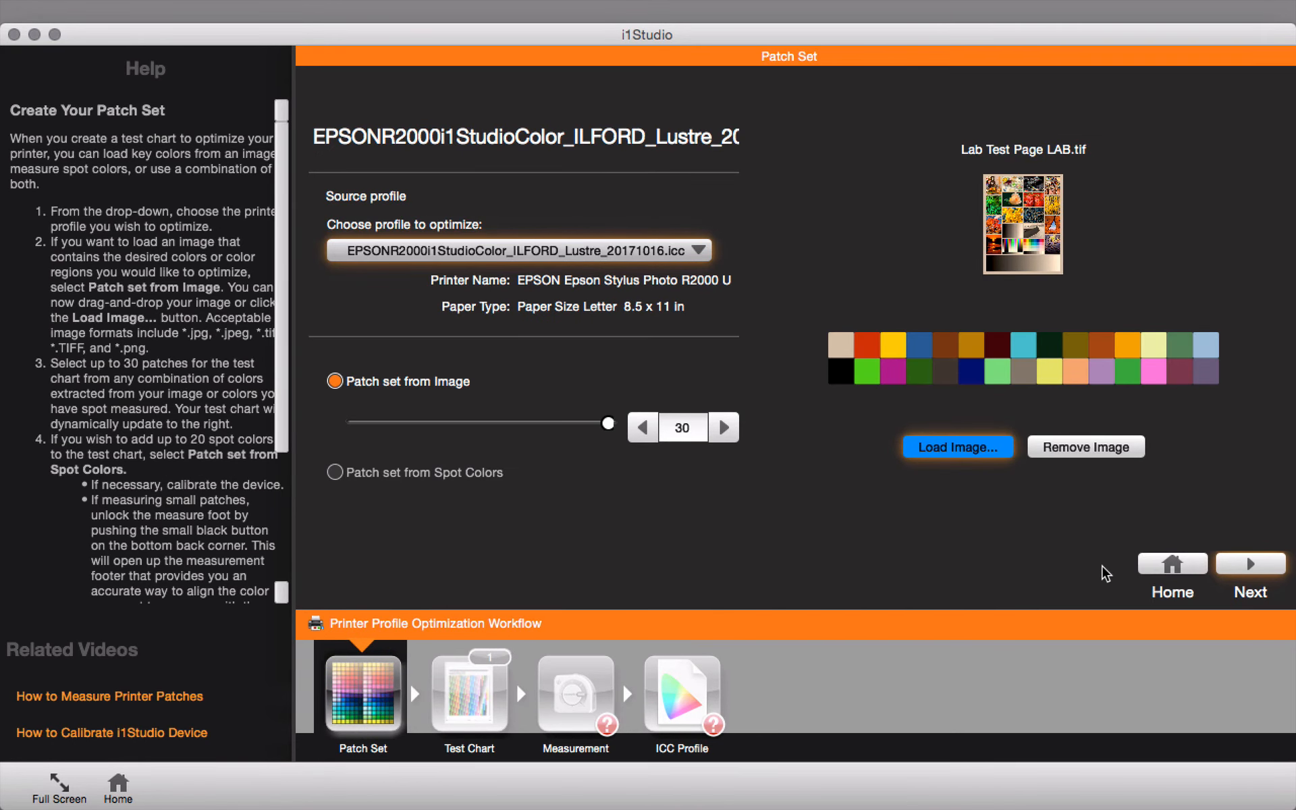
Step: Switch the patch set to spot colors, measure spot colors, generate the combined optimization chart, and return to the workflow selector
click(335, 472)
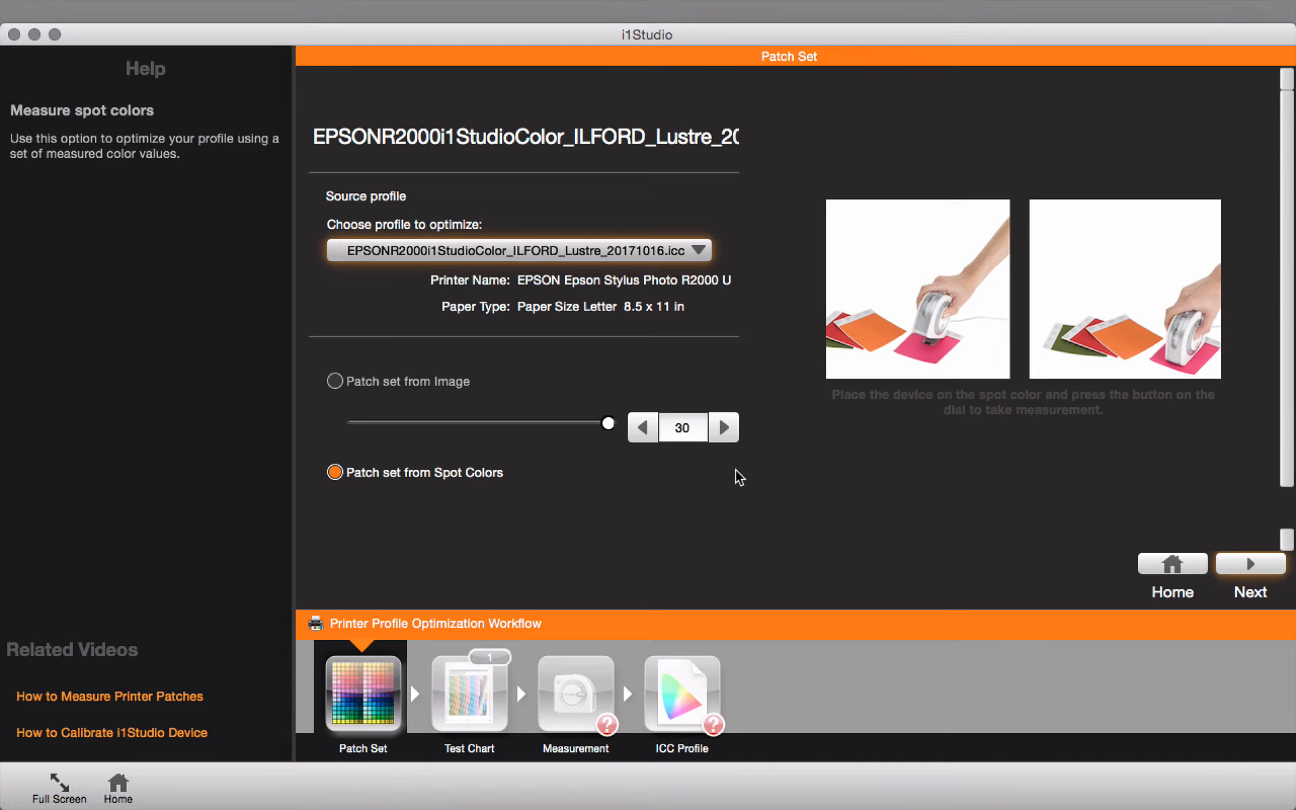
mouse_move(349, 408)
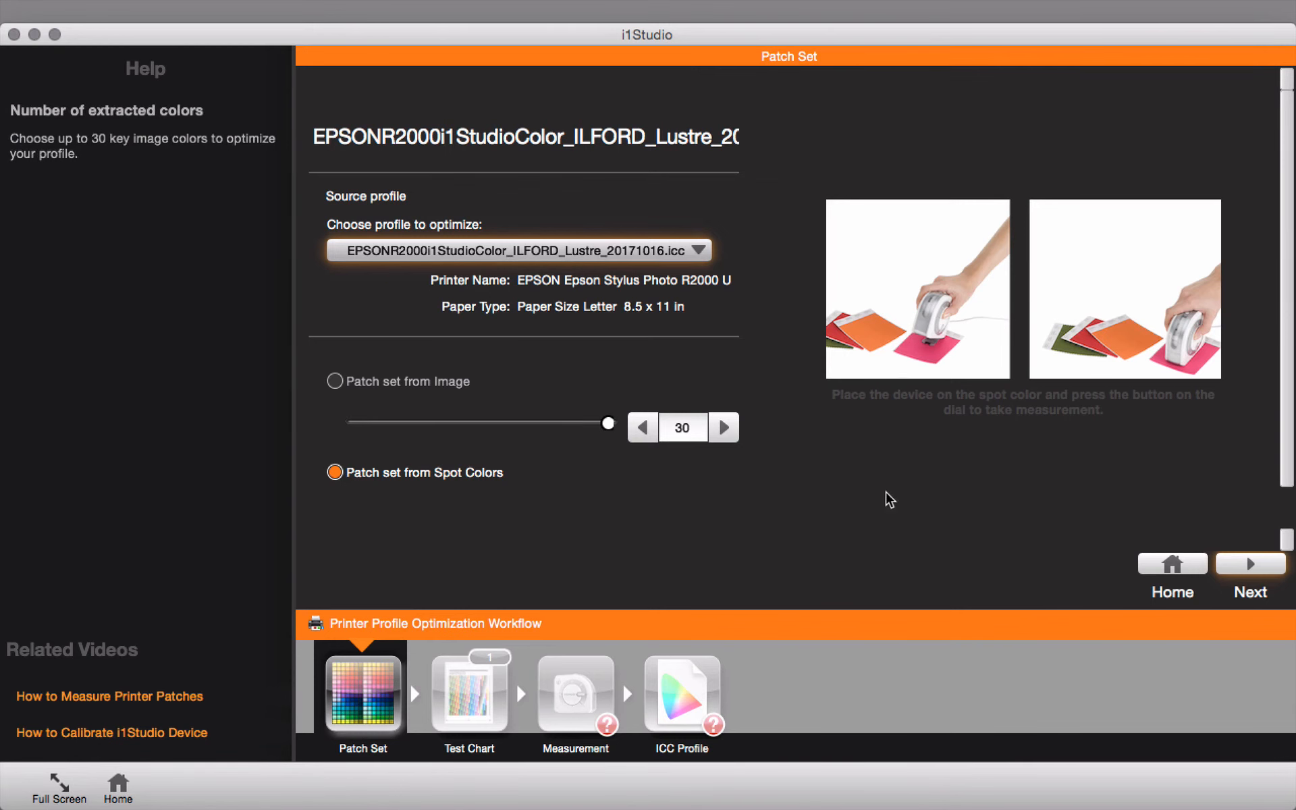
click(1254, 564)
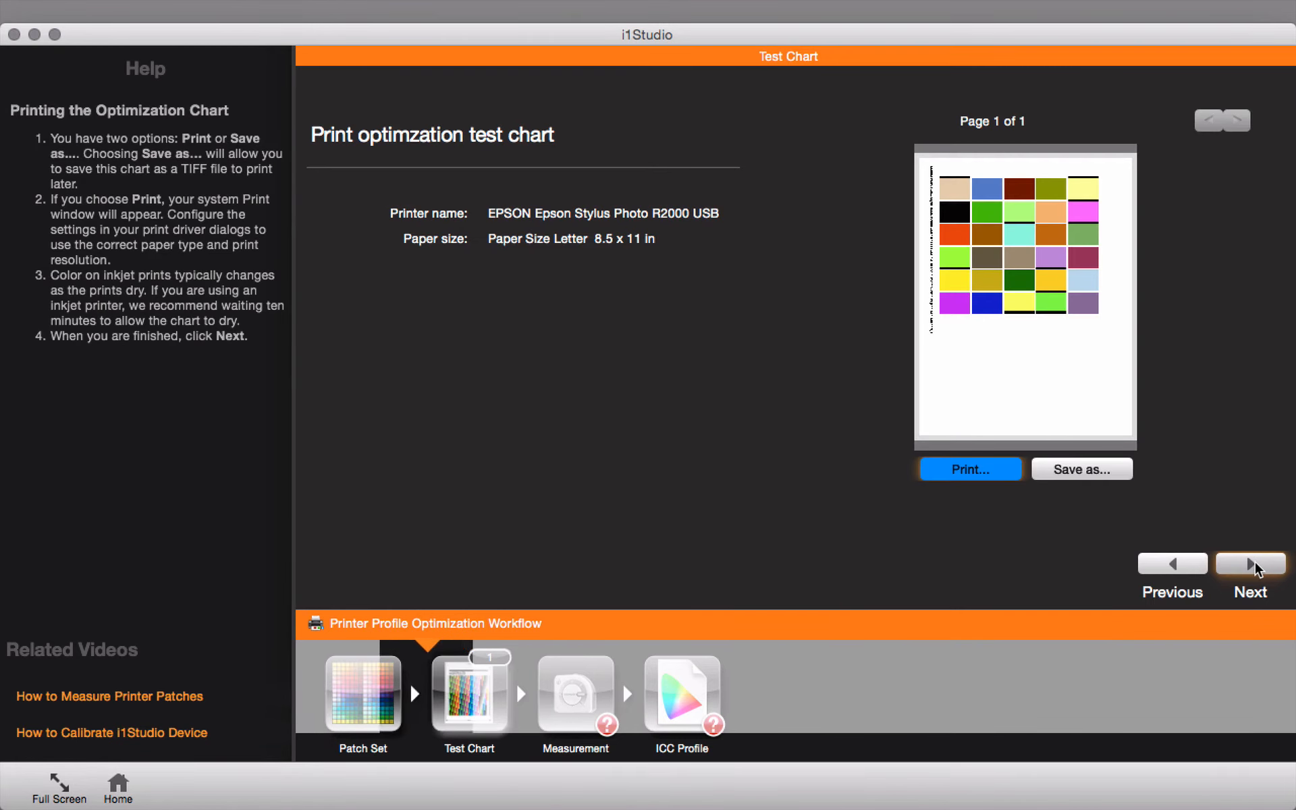
click(1174, 564)
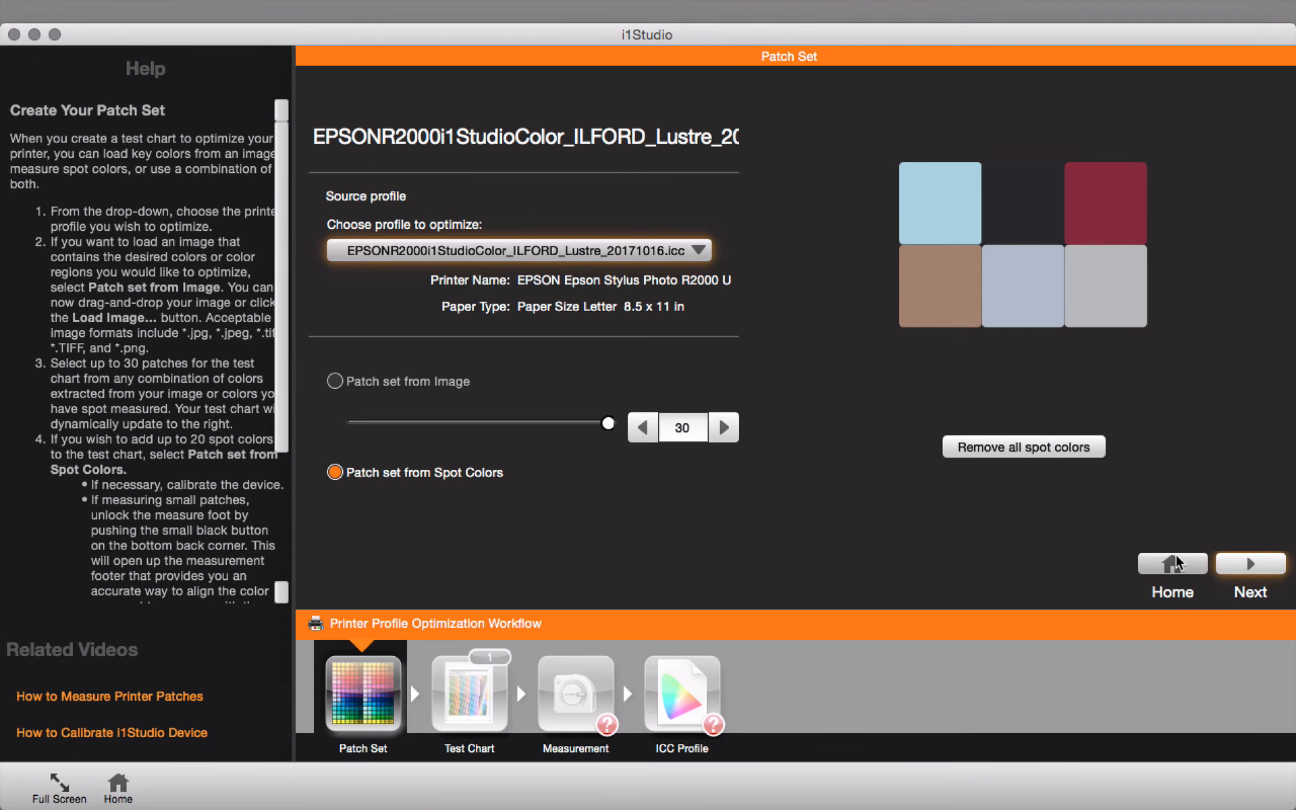
click(1268, 573)
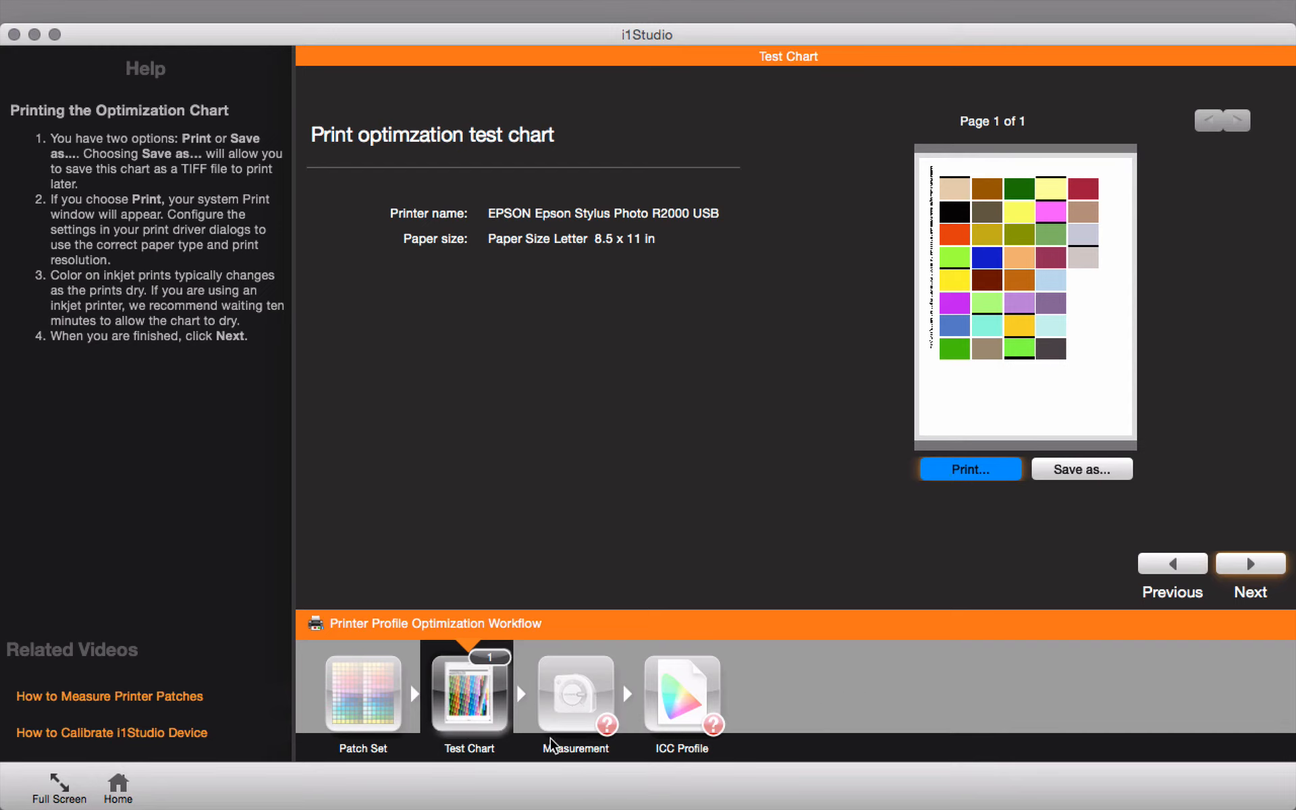
click(118, 785)
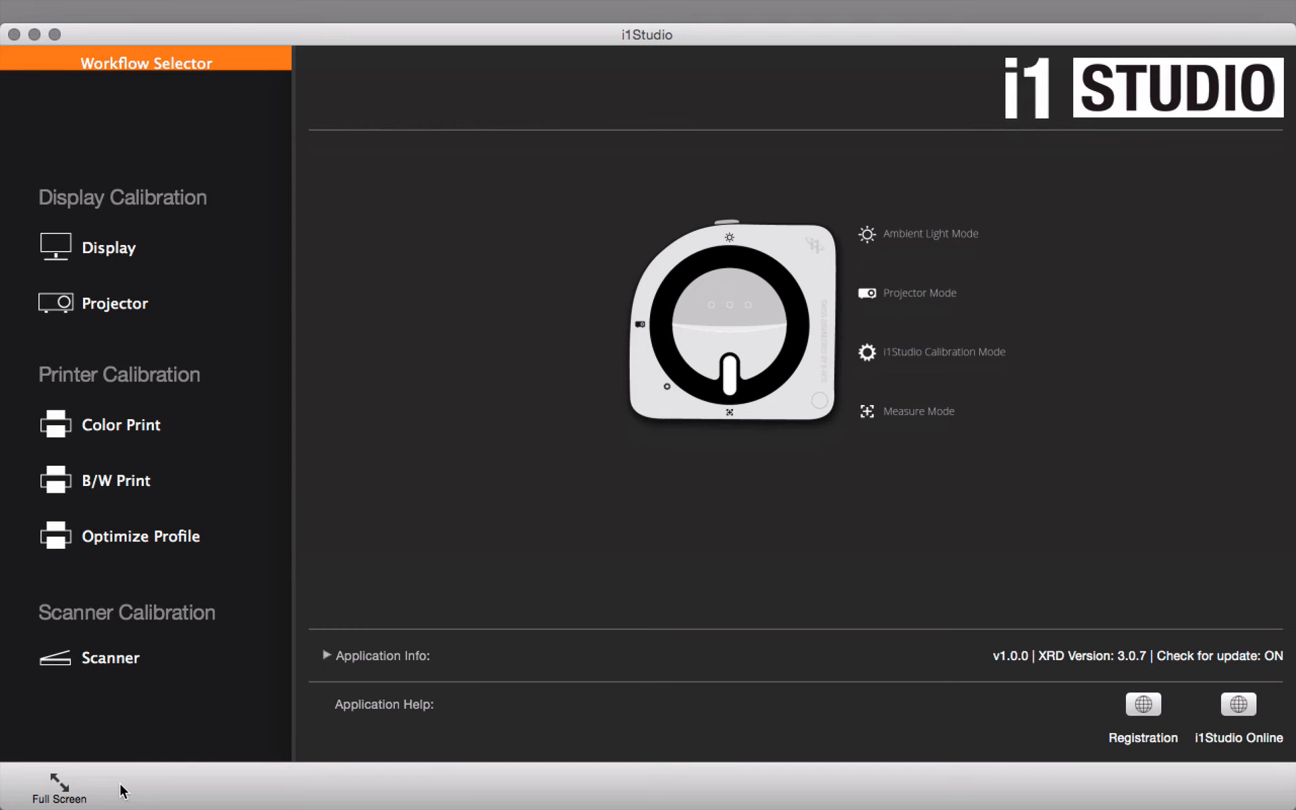
Step: Examine the supported target types in the Scanner workflow, from X-Rite ColorChecker to LaserSoft, and return to the workflow selector
click(121, 660)
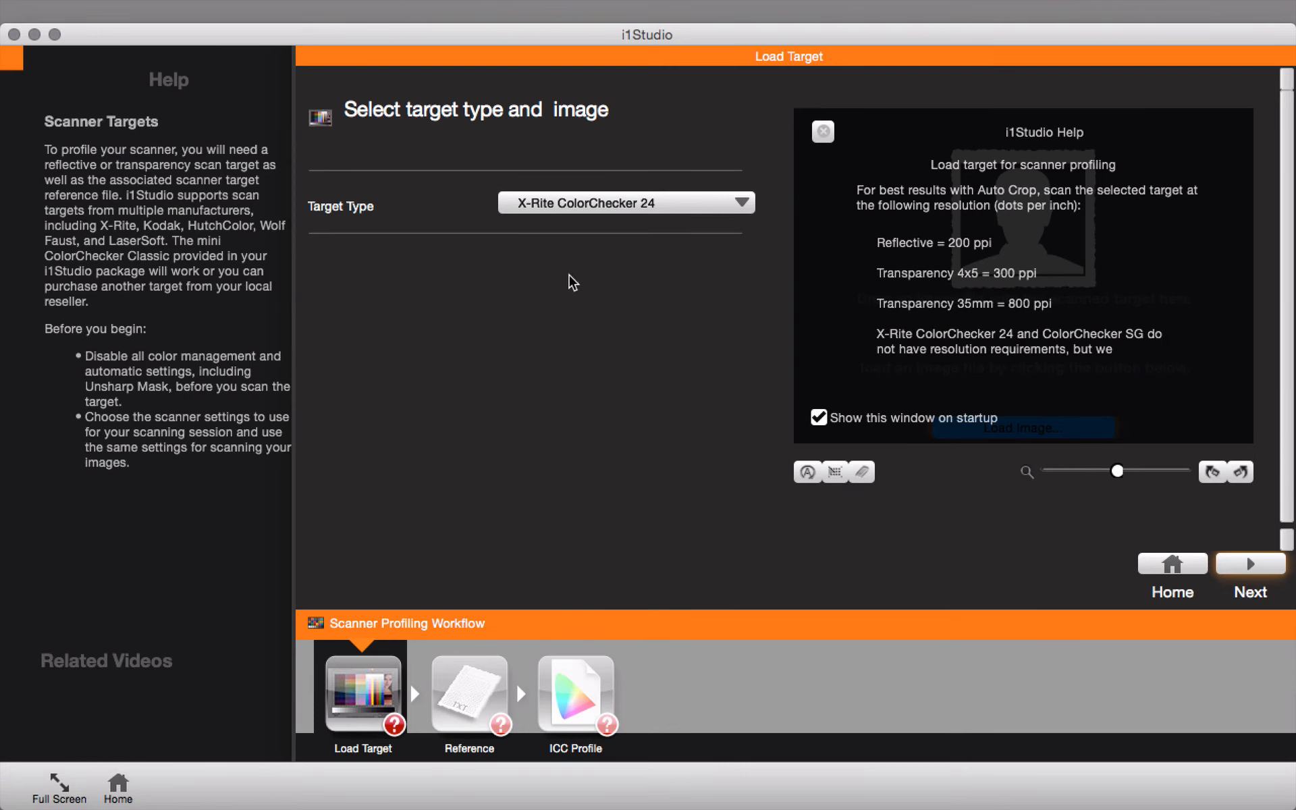
click(682, 211)
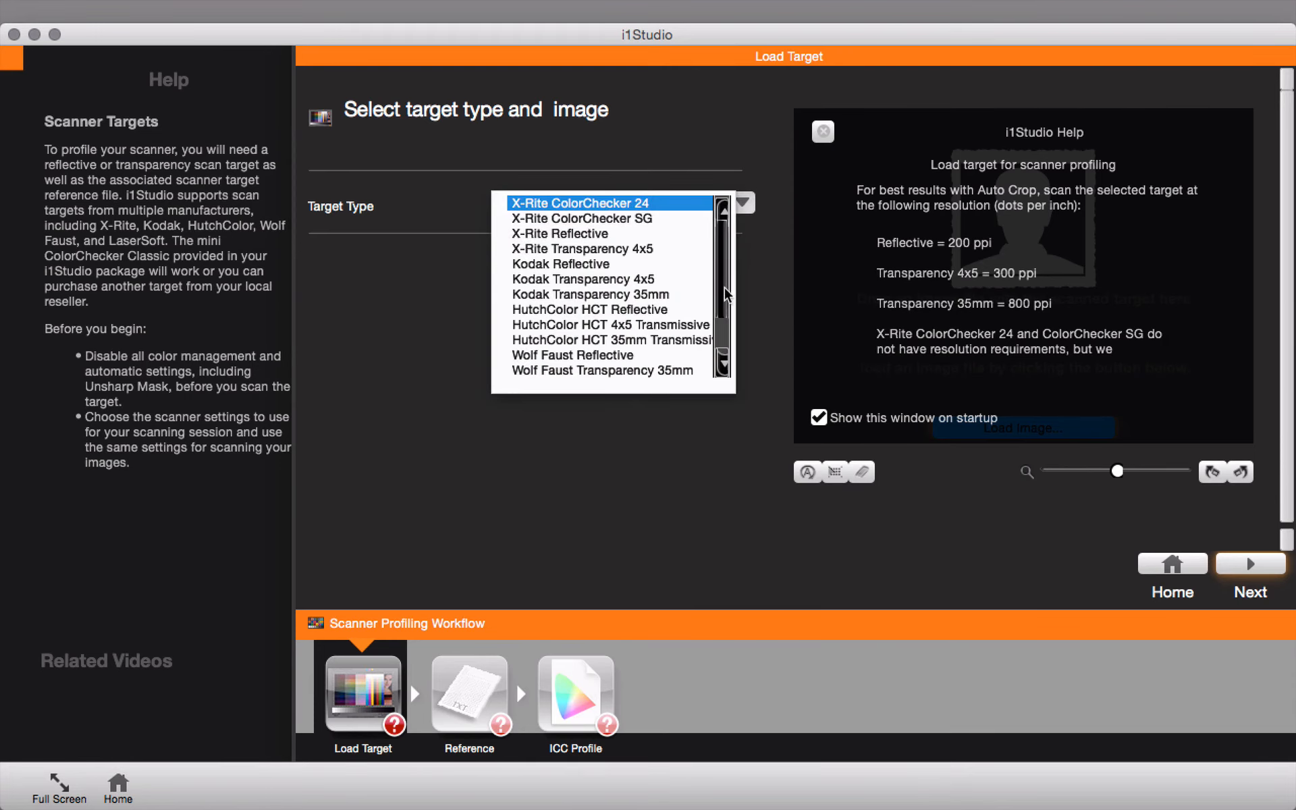
scroll(725, 329, down, 3)
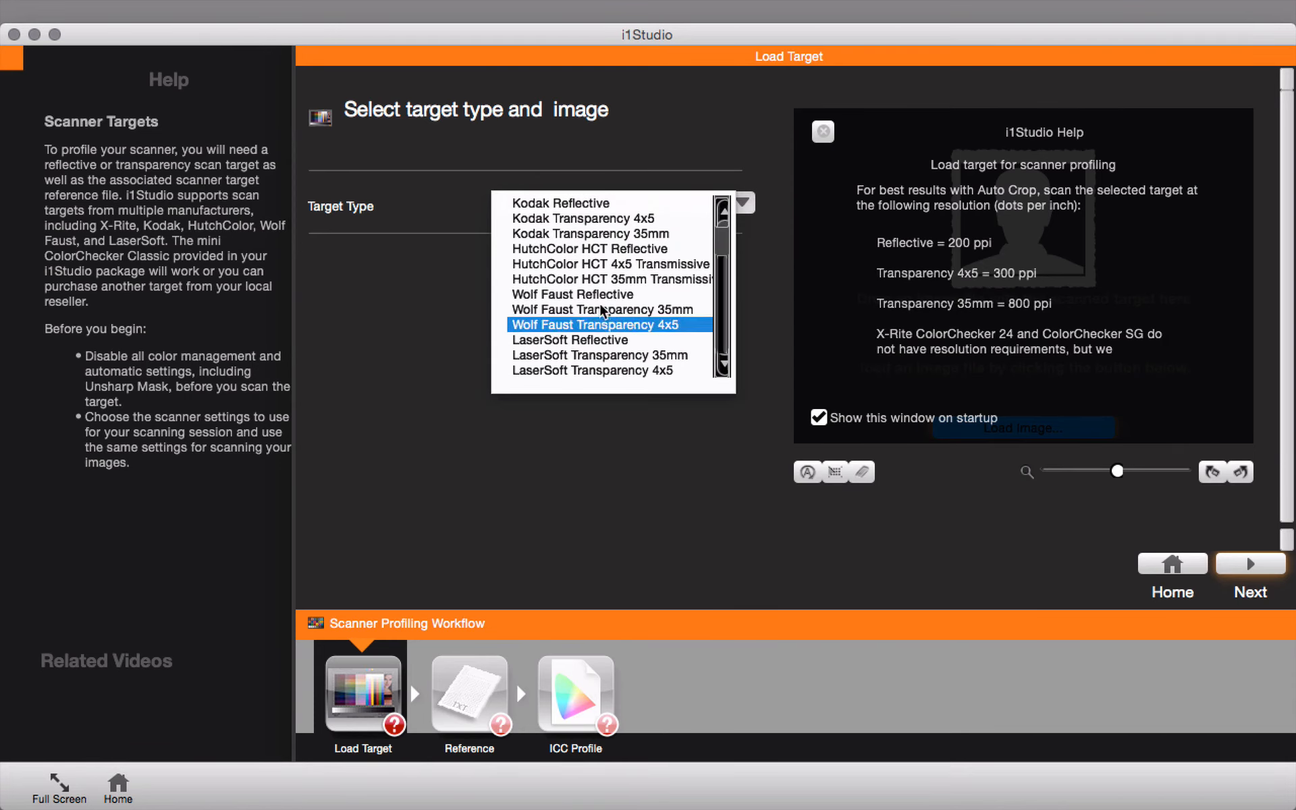
scroll(587, 202, up, 3)
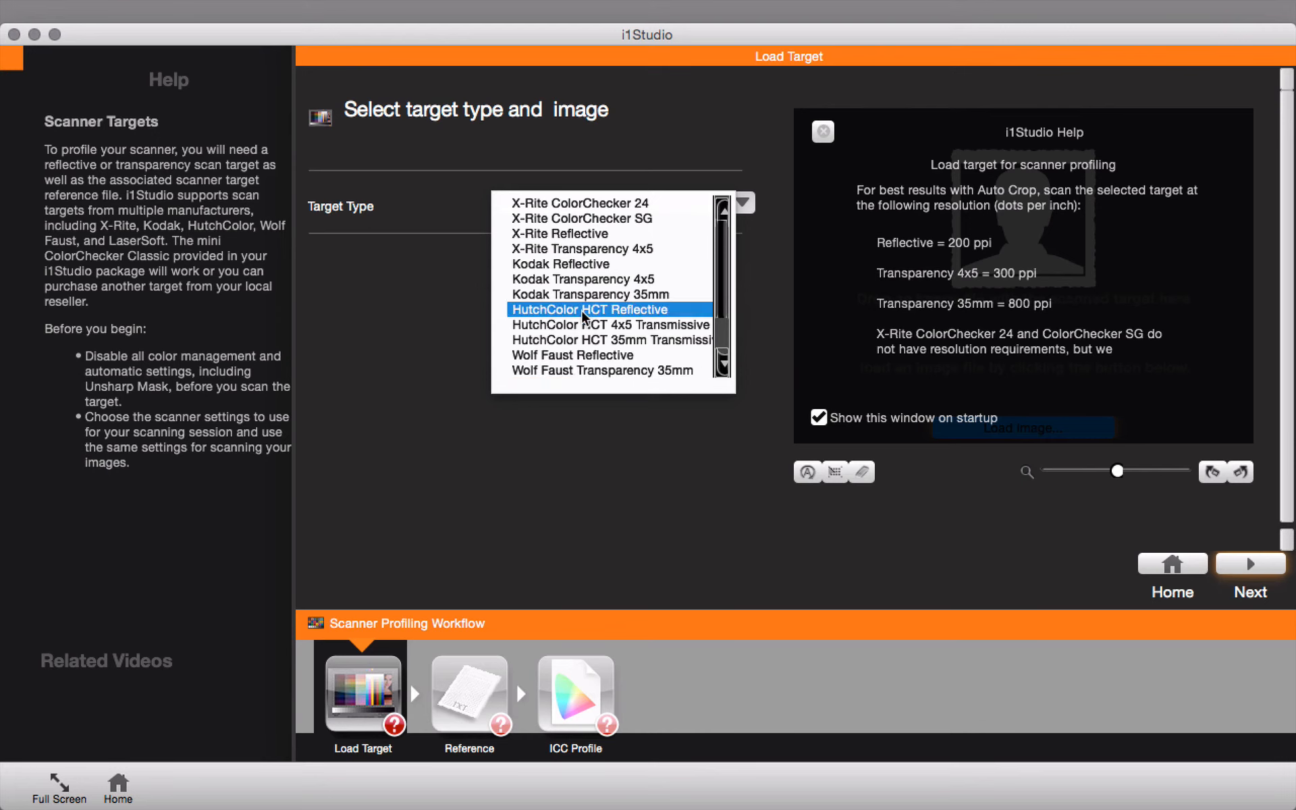
scroll(590, 370, down, 2)
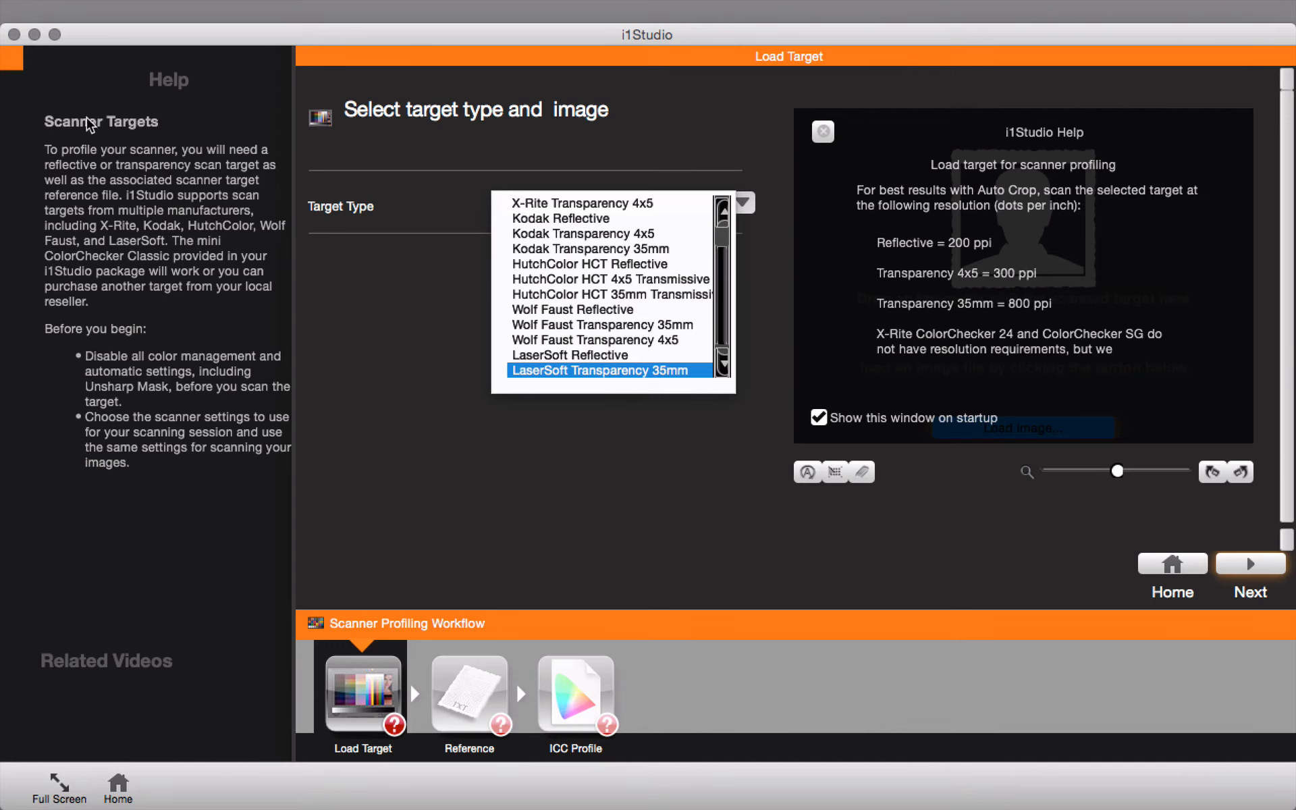
click(129, 785)
click(121, 784)
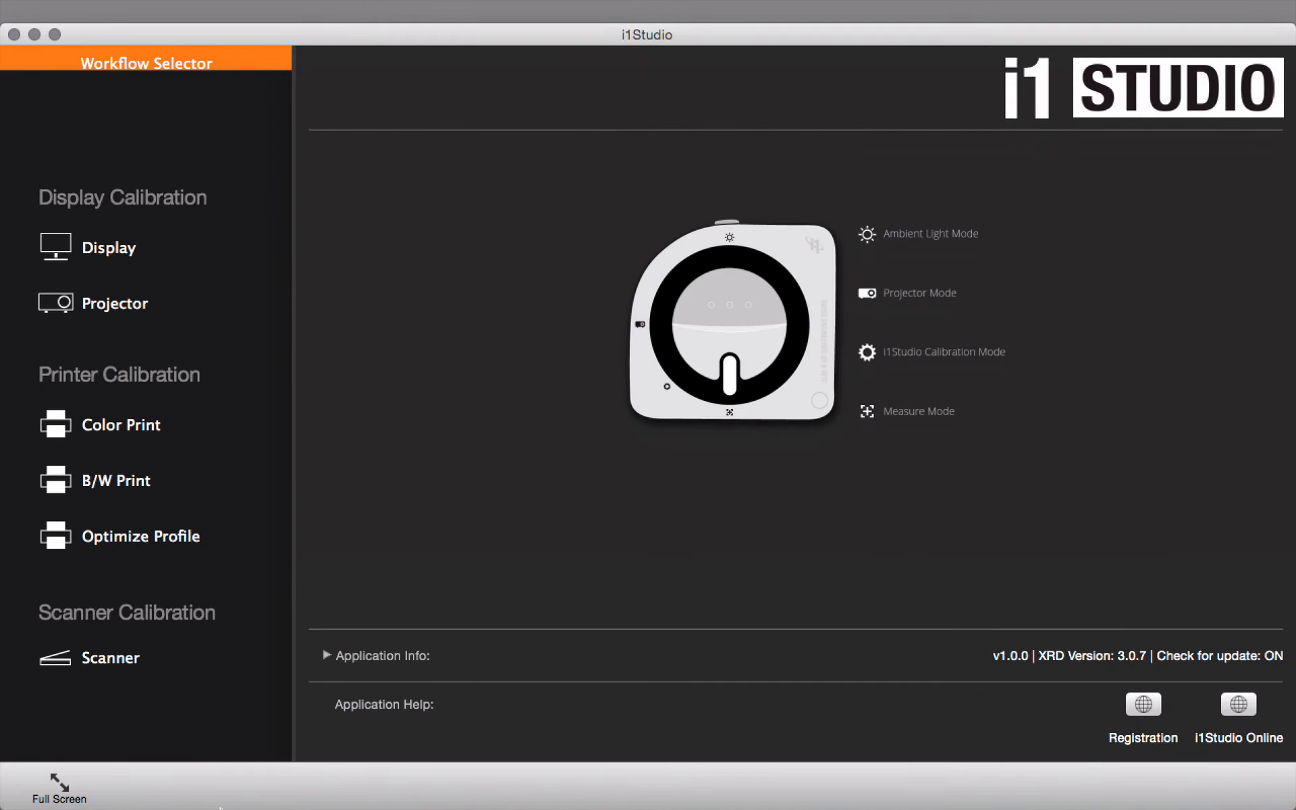
Step: Switch to Photoshop and bring up the print settings for D750_CUBA_2_15_1703_FINAL_B.tif
mouse_move(182, 807)
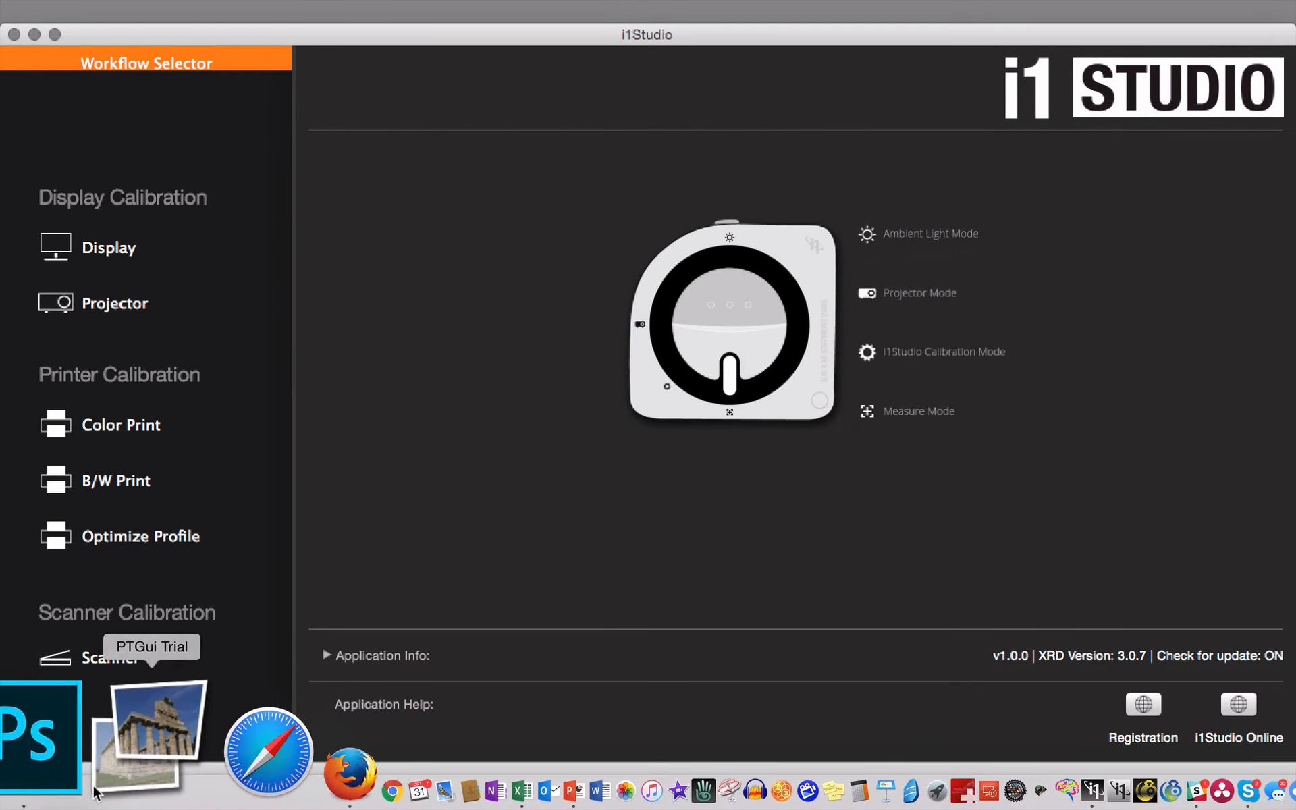
click(88, 790)
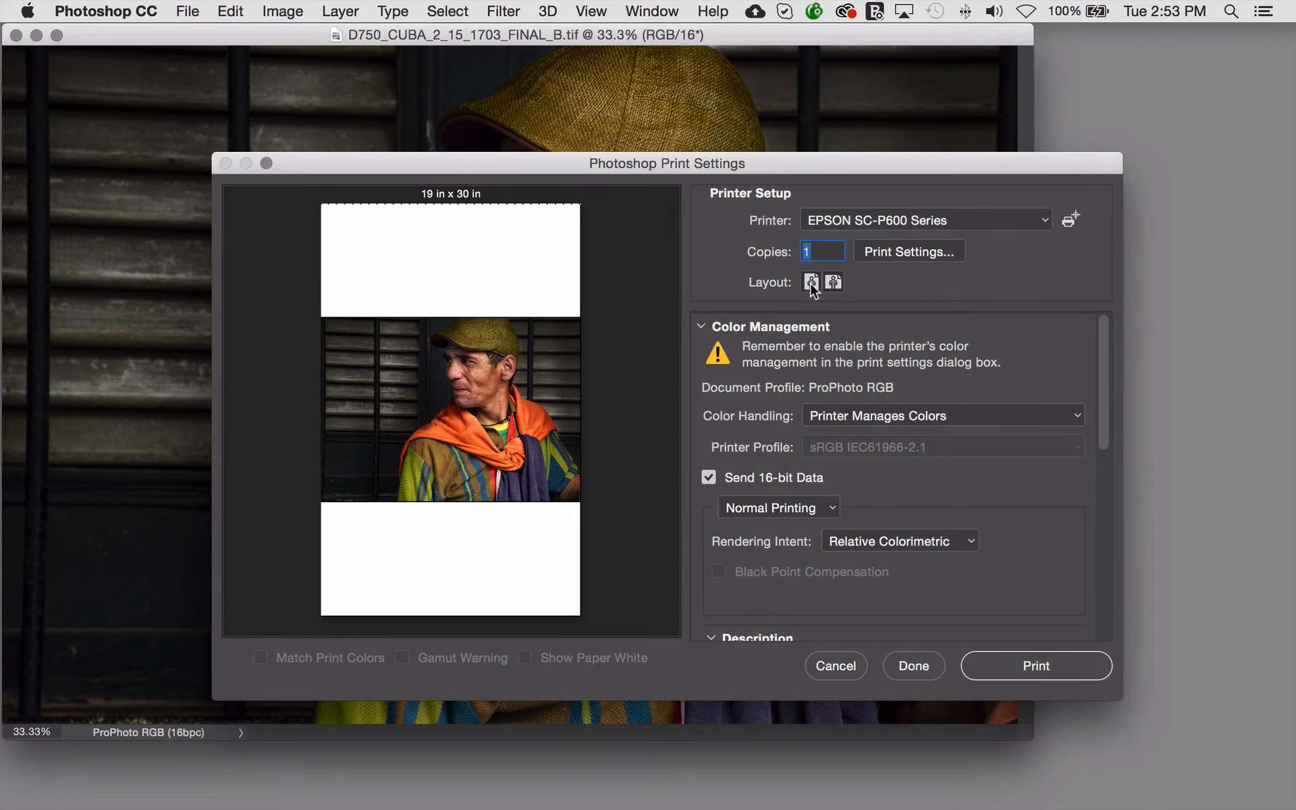
Step: Compare the landscape and portrait page layouts and set the color handling to Photoshop Manages Colors
click(835, 283)
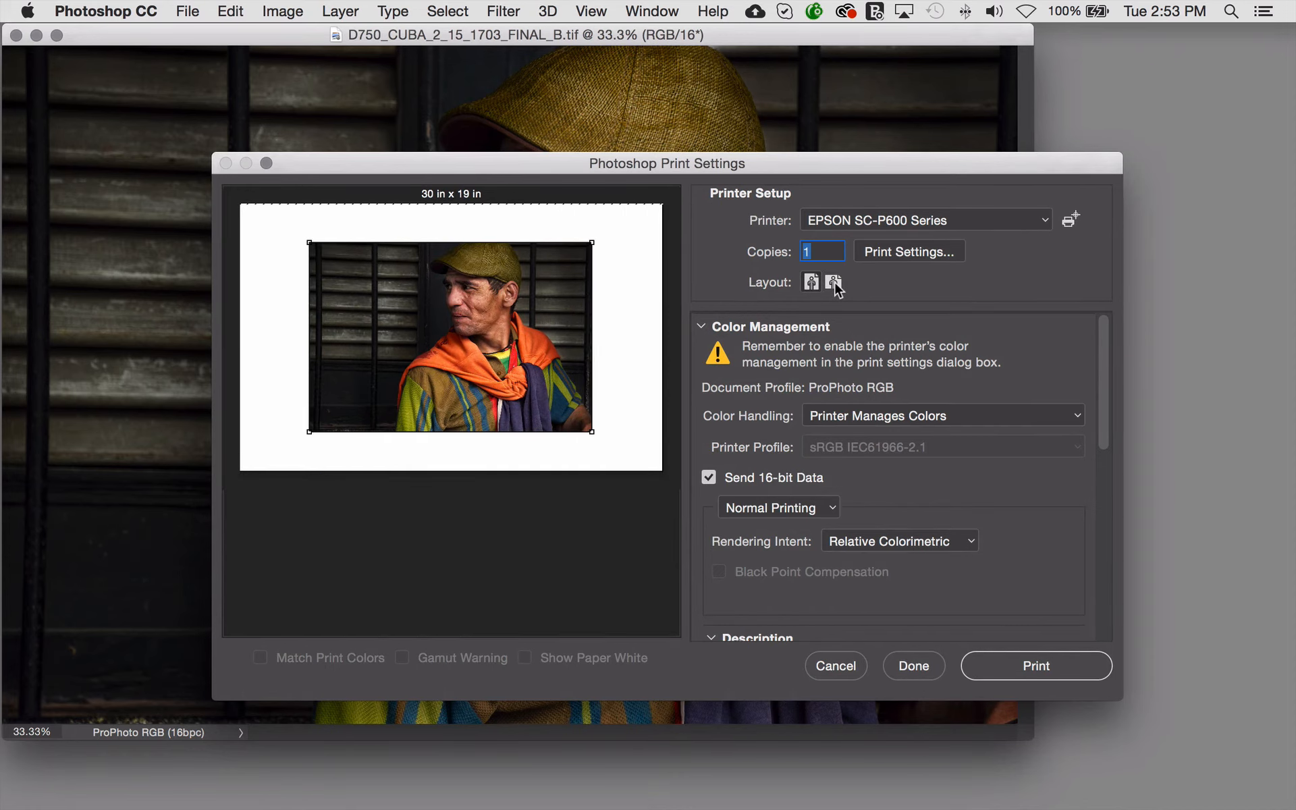
click(811, 282)
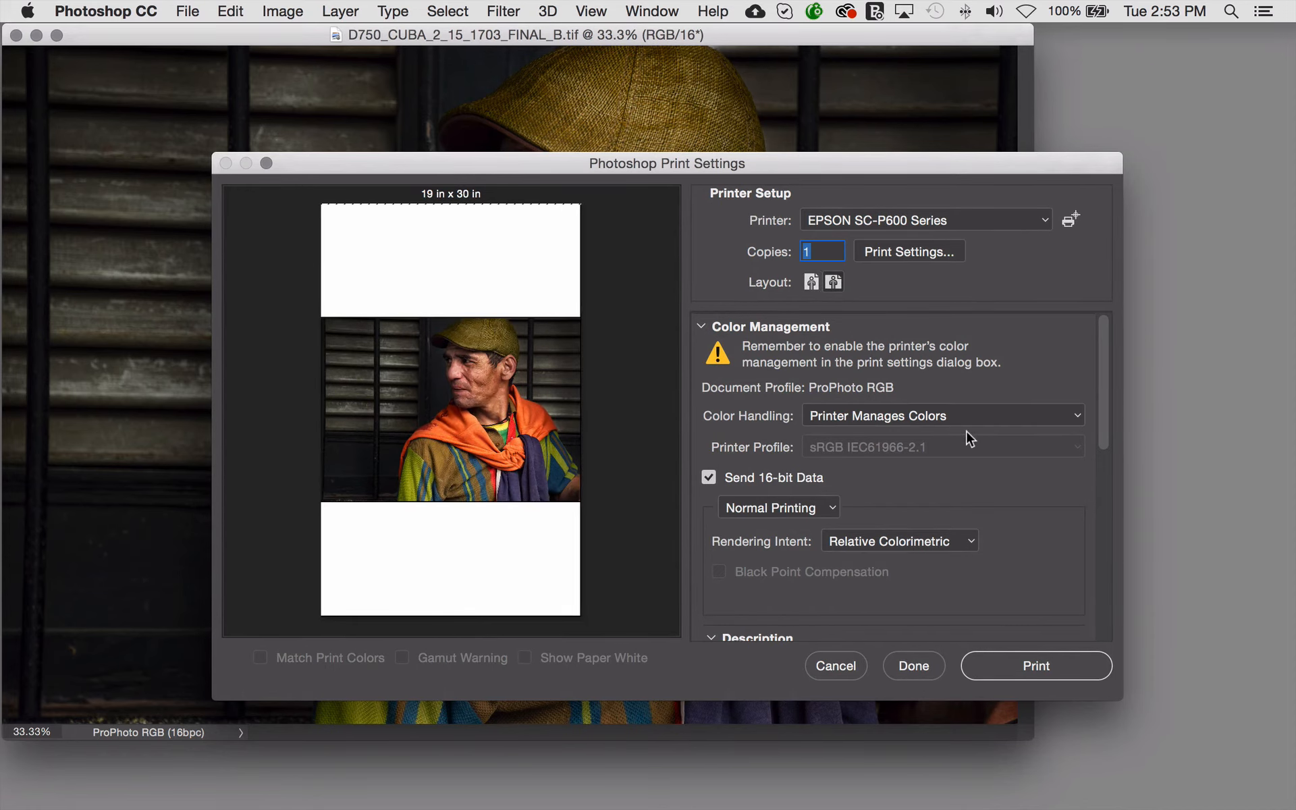
click(1068, 419)
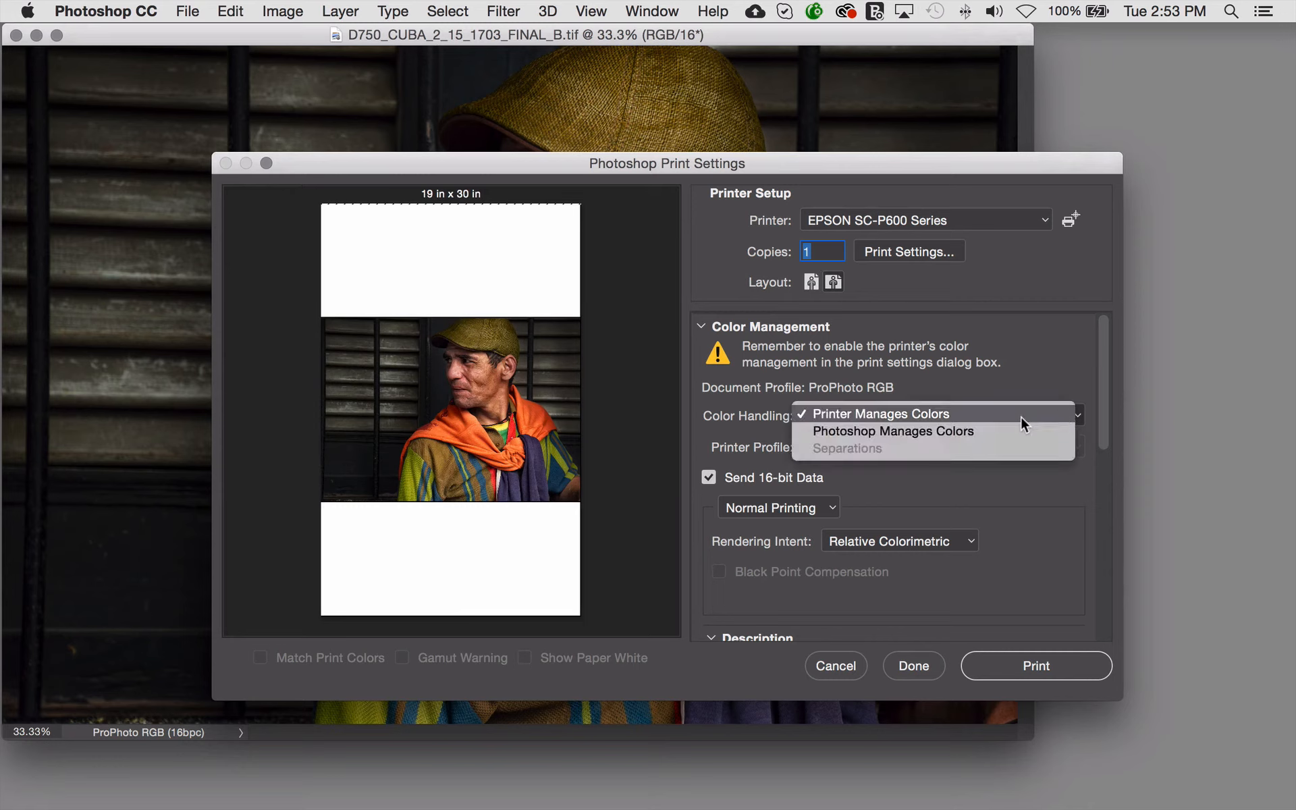
click(953, 431)
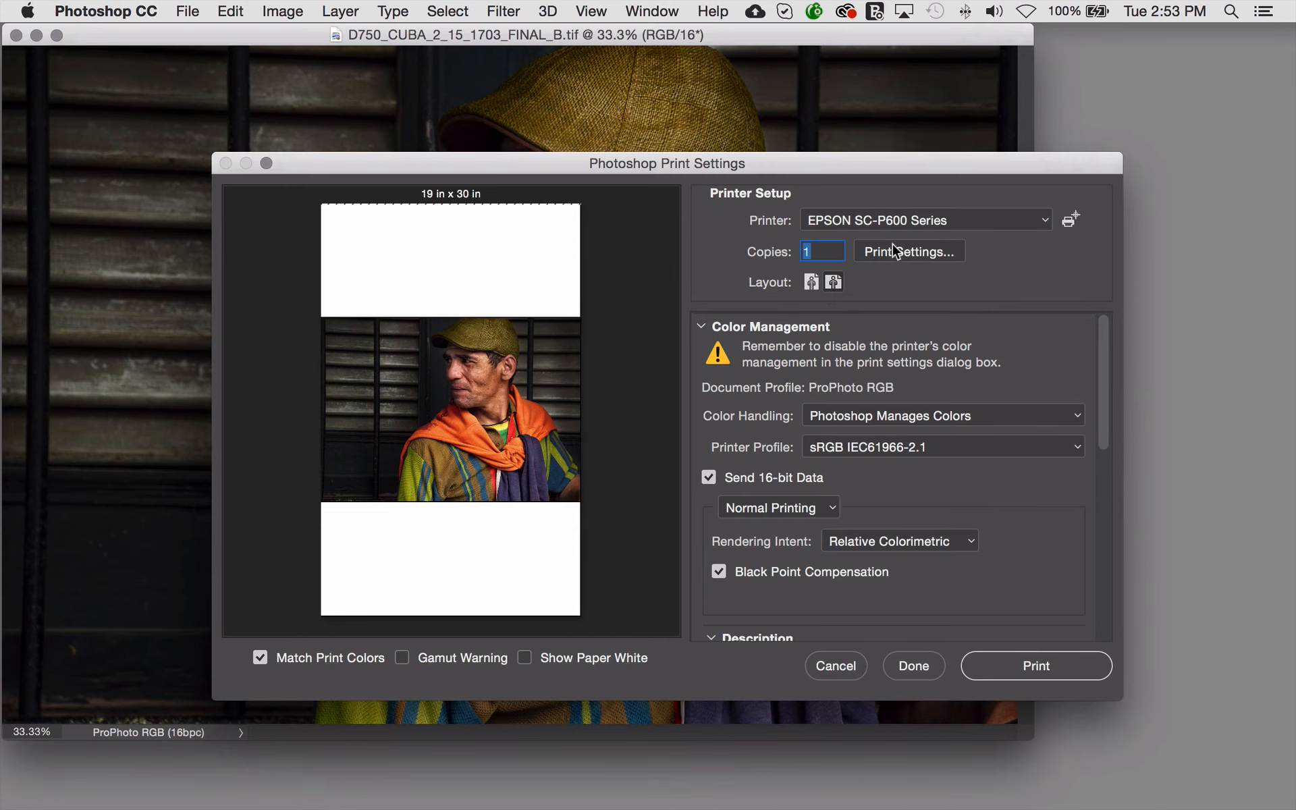
Step: Set the print to landscape on US Letter paper and scale the photo to fit the media
click(834, 282)
click(922, 253)
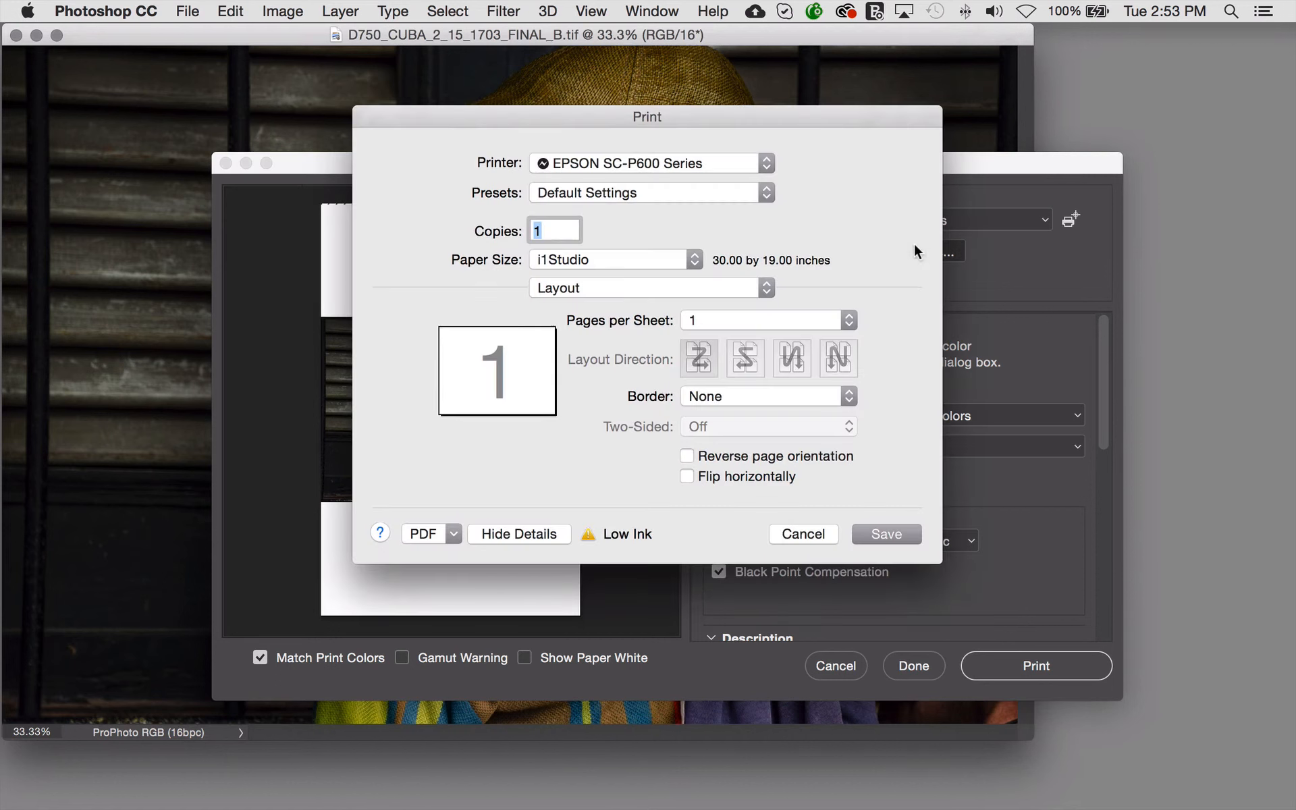
click(695, 260)
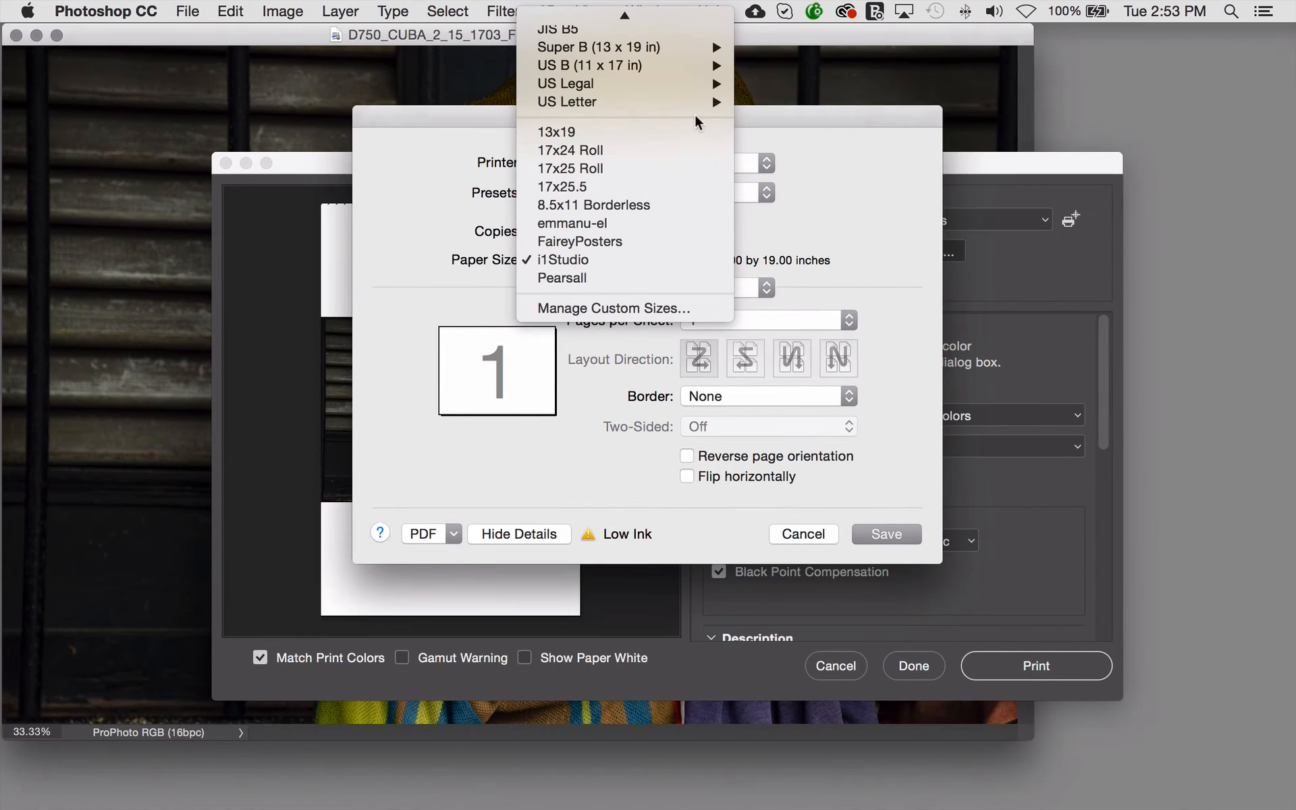
click(809, 103)
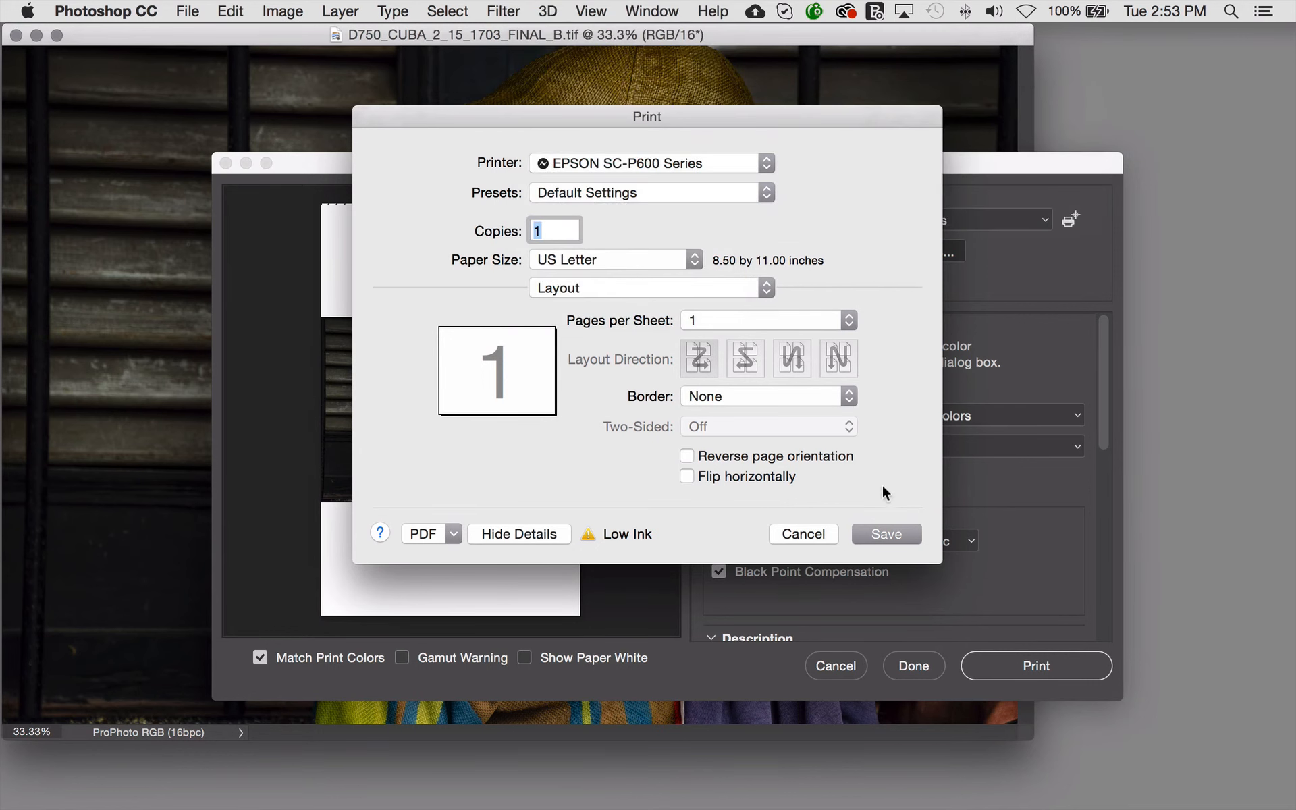
click(896, 534)
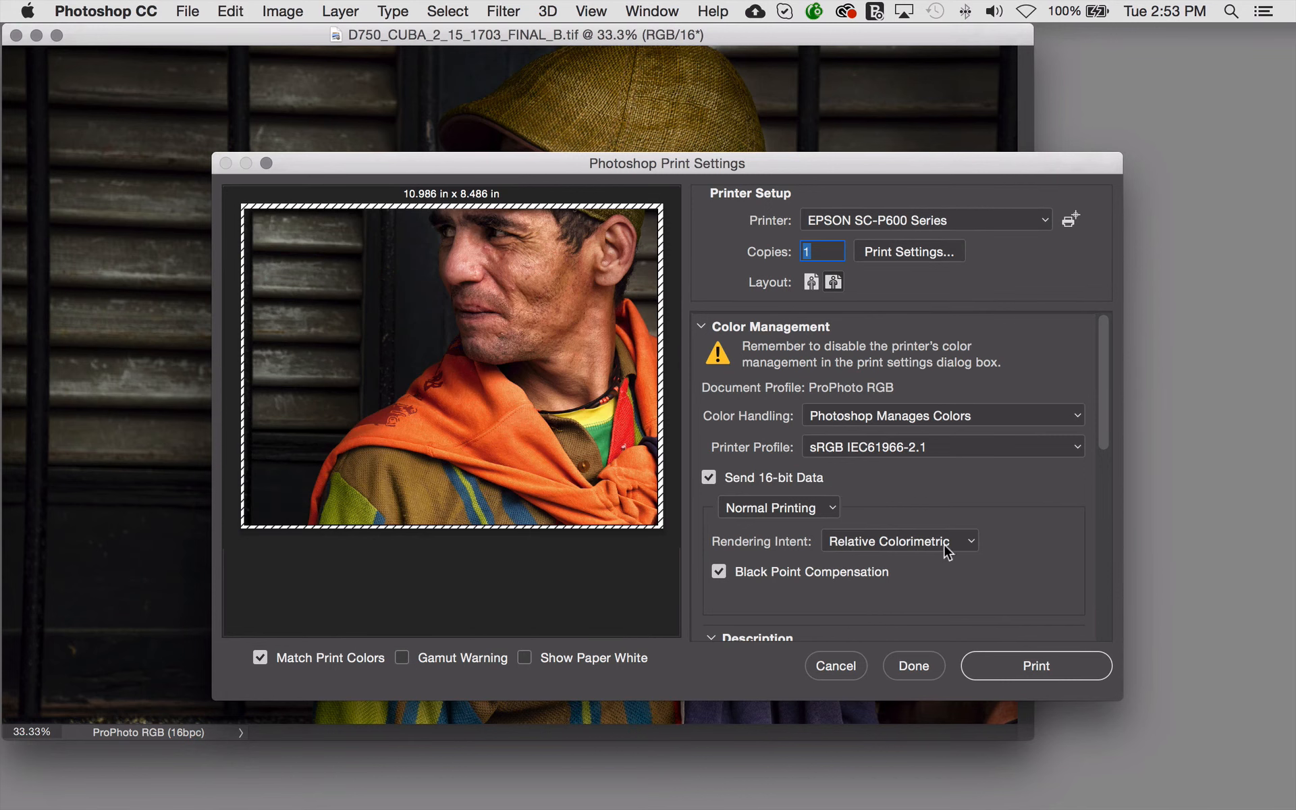
scroll(943, 544, down, 10)
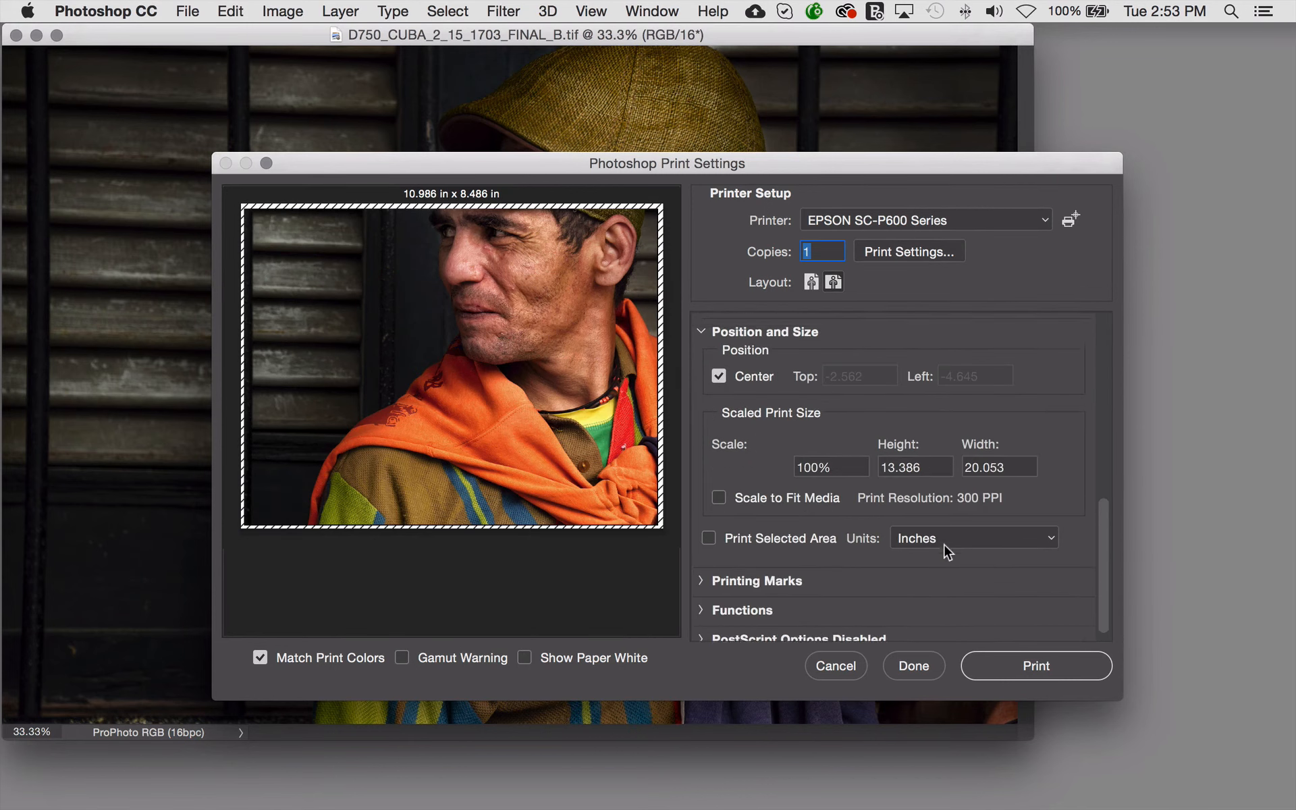
click(718, 483)
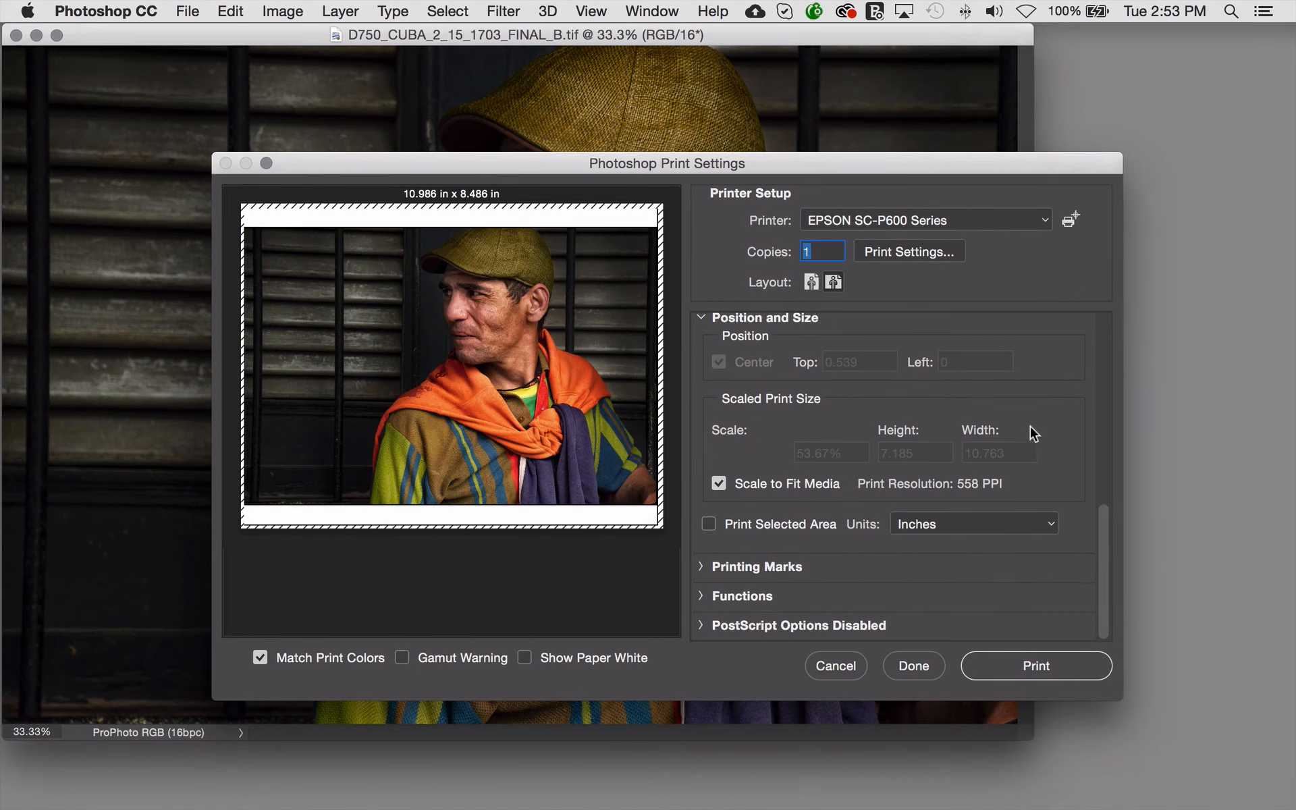
Step: Set the printer profile to EPSON Stylus Pro 4800_i1StudioILFORDpearlNONE_20171021icc.icc
scroll(1030, 429, up, 5)
scroll(1029, 432, up, 2)
mouse_move(963, 370)
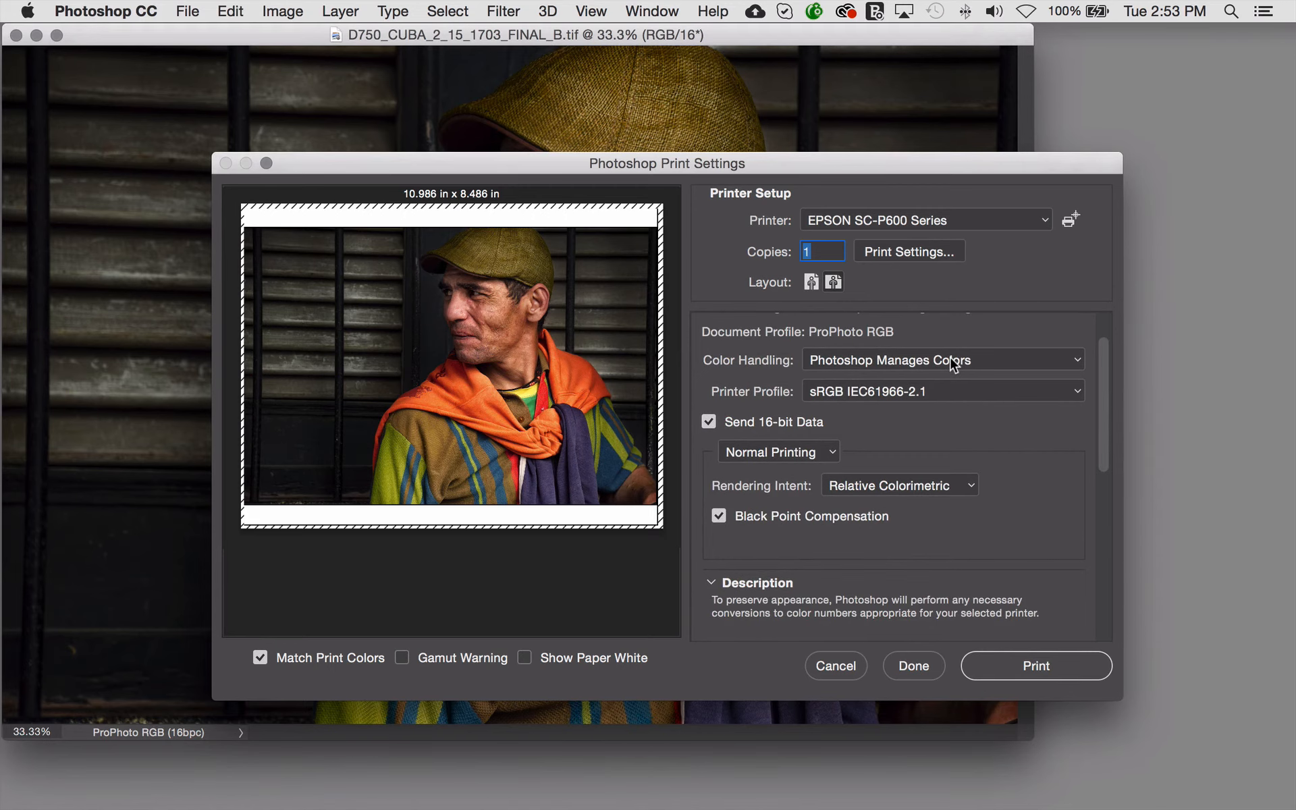
click(1067, 390)
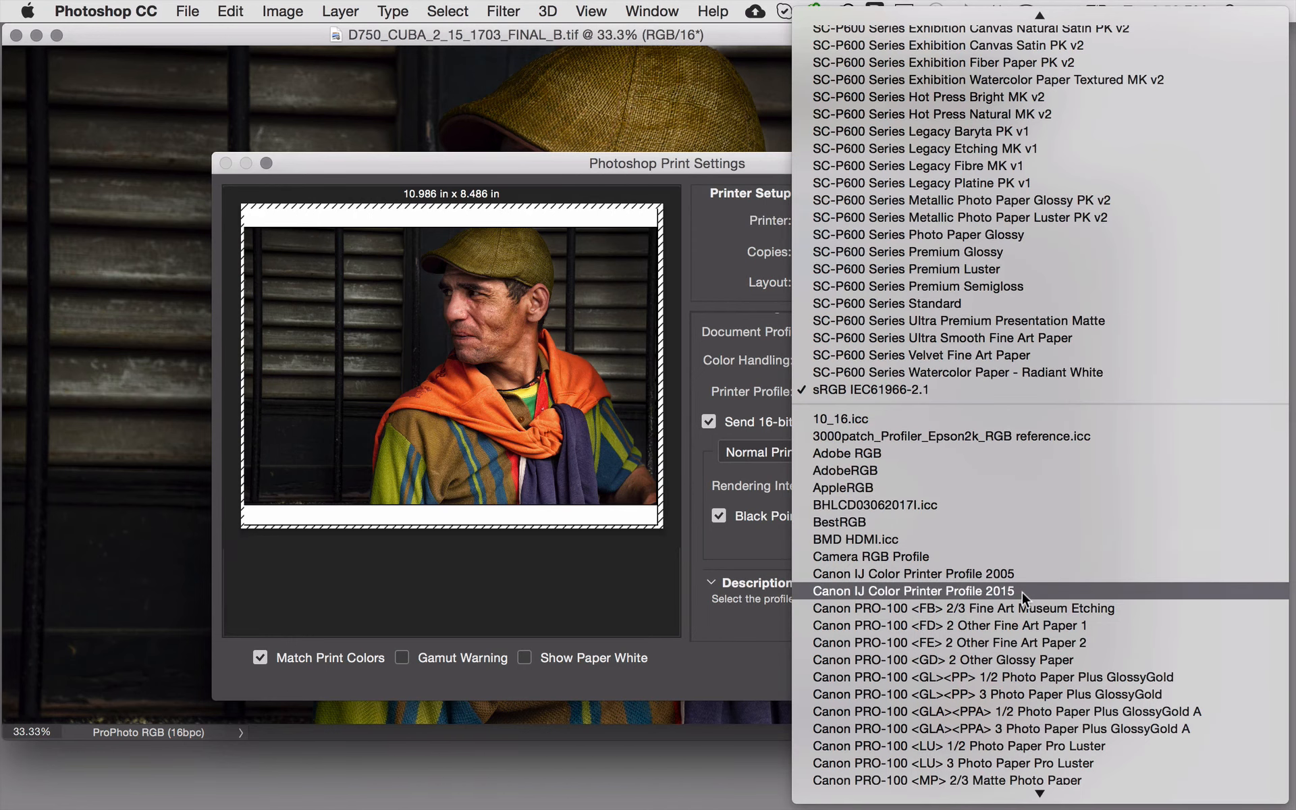
scroll(1022, 593, down, 3)
scroll(1024, 597, down, 20)
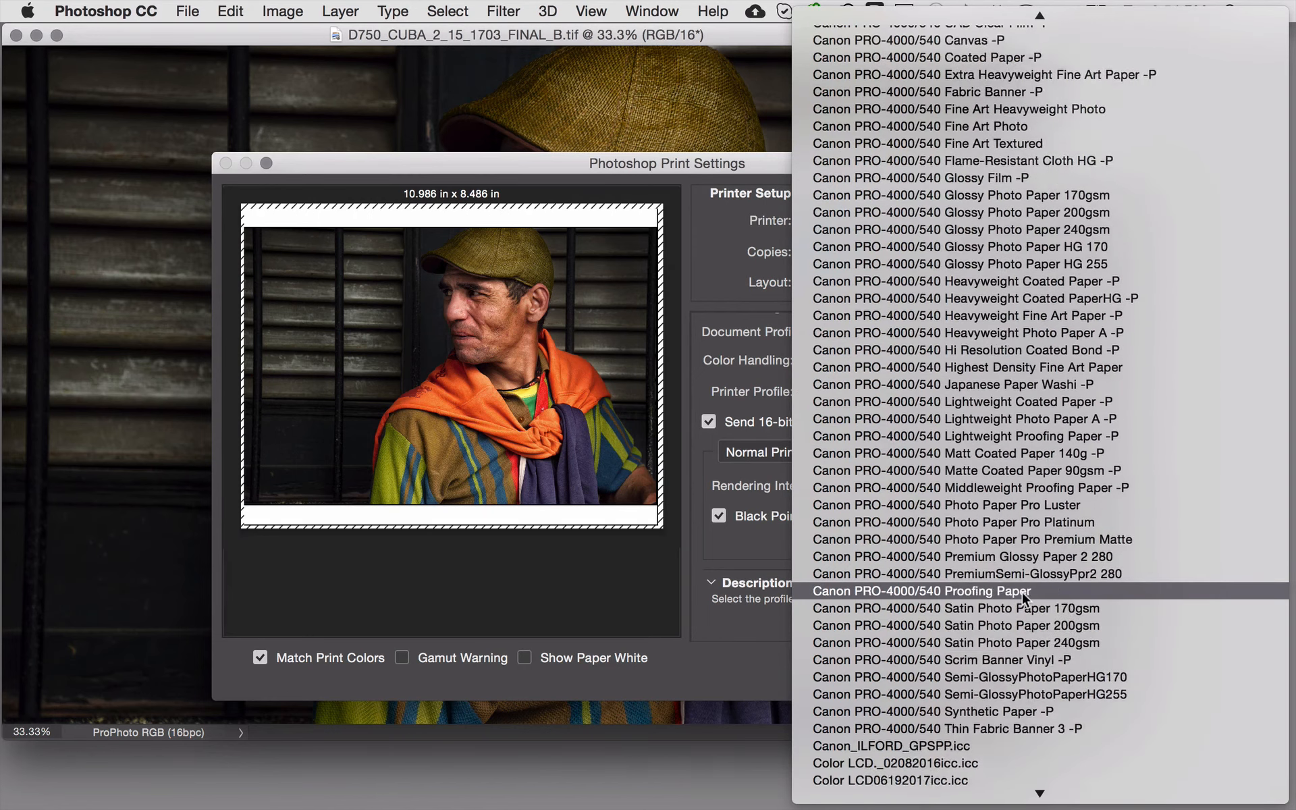
scroll(1022, 592, down, 18)
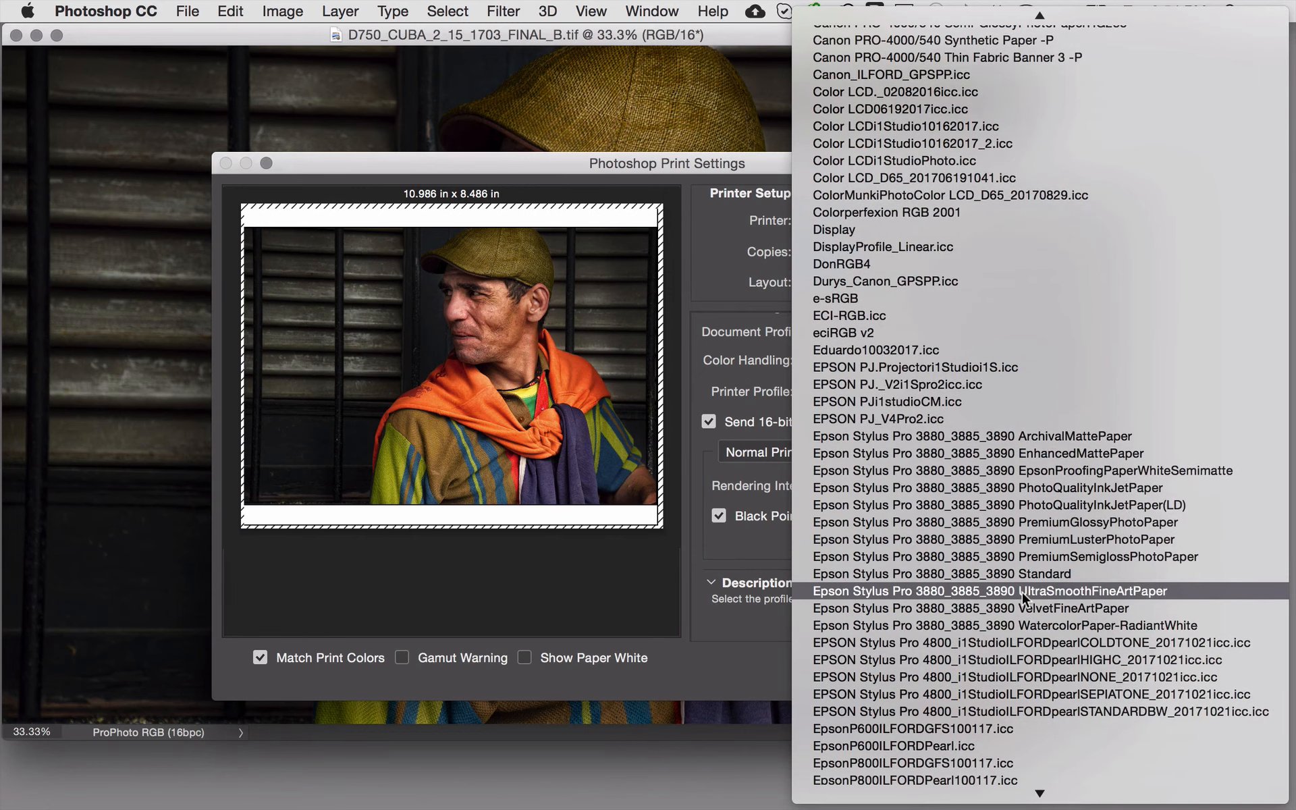
scroll(1023, 596, down, 14)
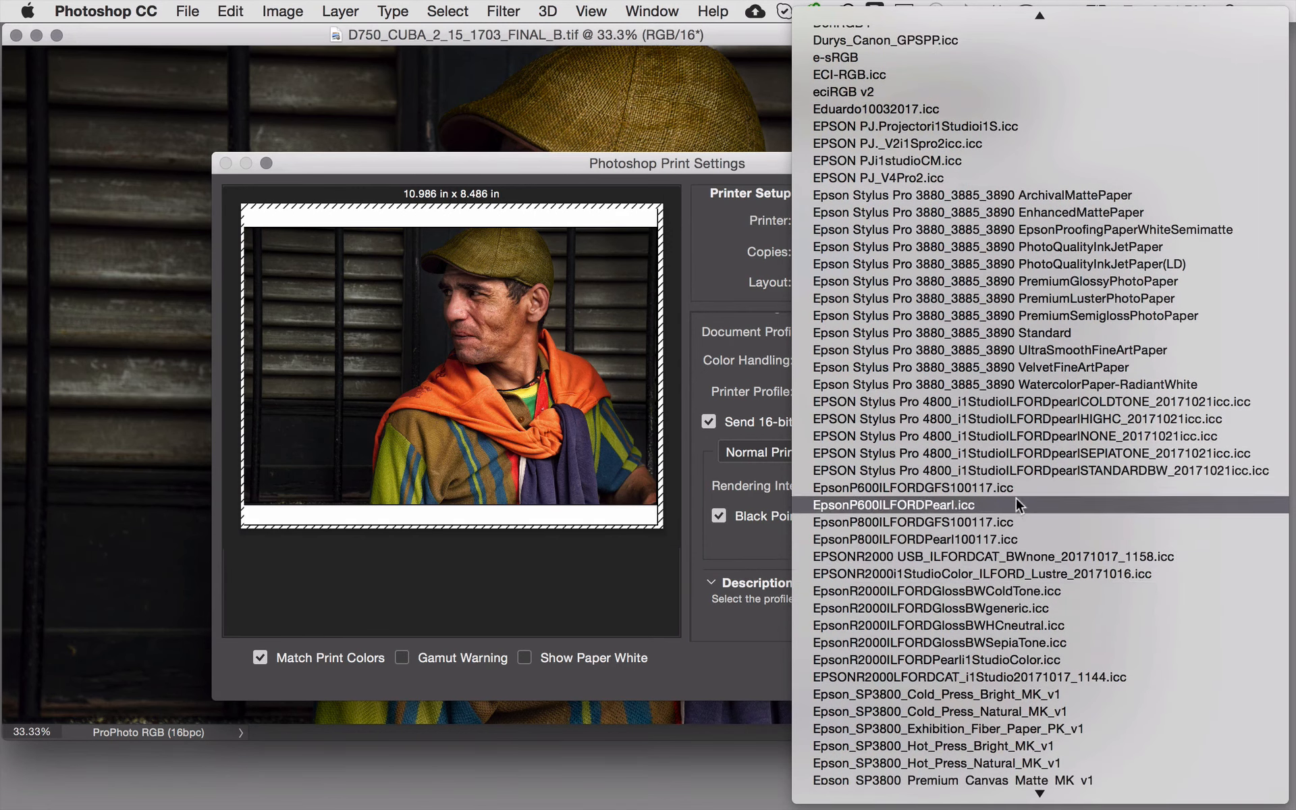
click(1010, 436)
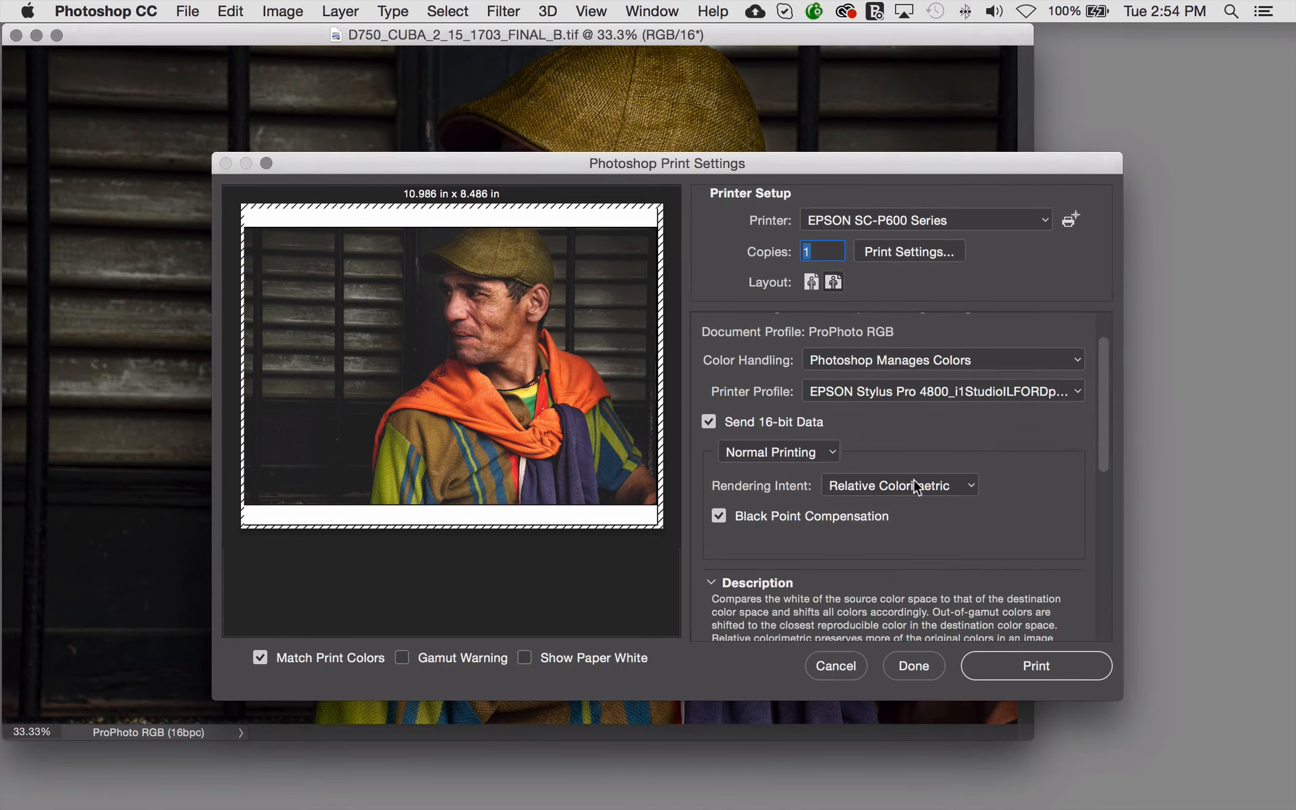
Step: Compare the Perceptual and Relative Colorimetric rendering intents in the print preview and leave the intent on Perceptual
click(893, 480)
click(882, 452)
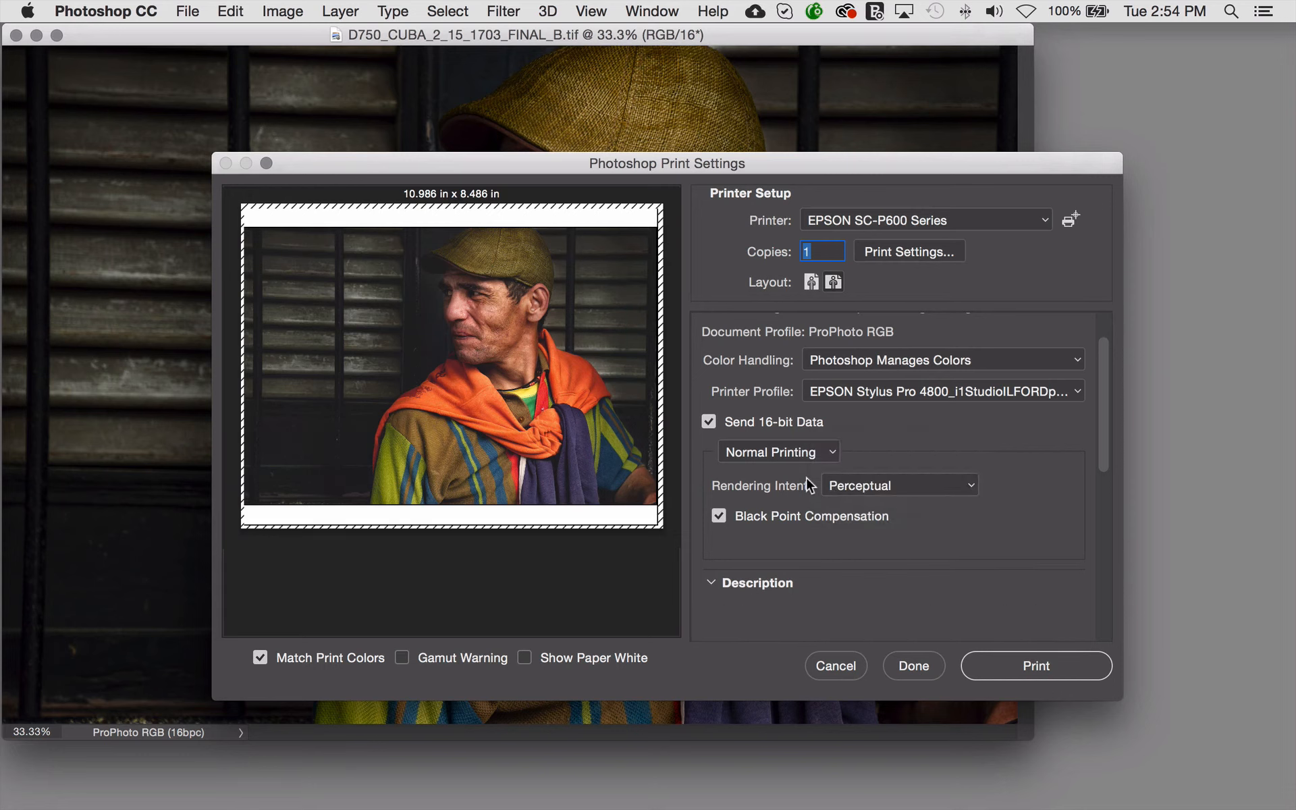
click(949, 486)
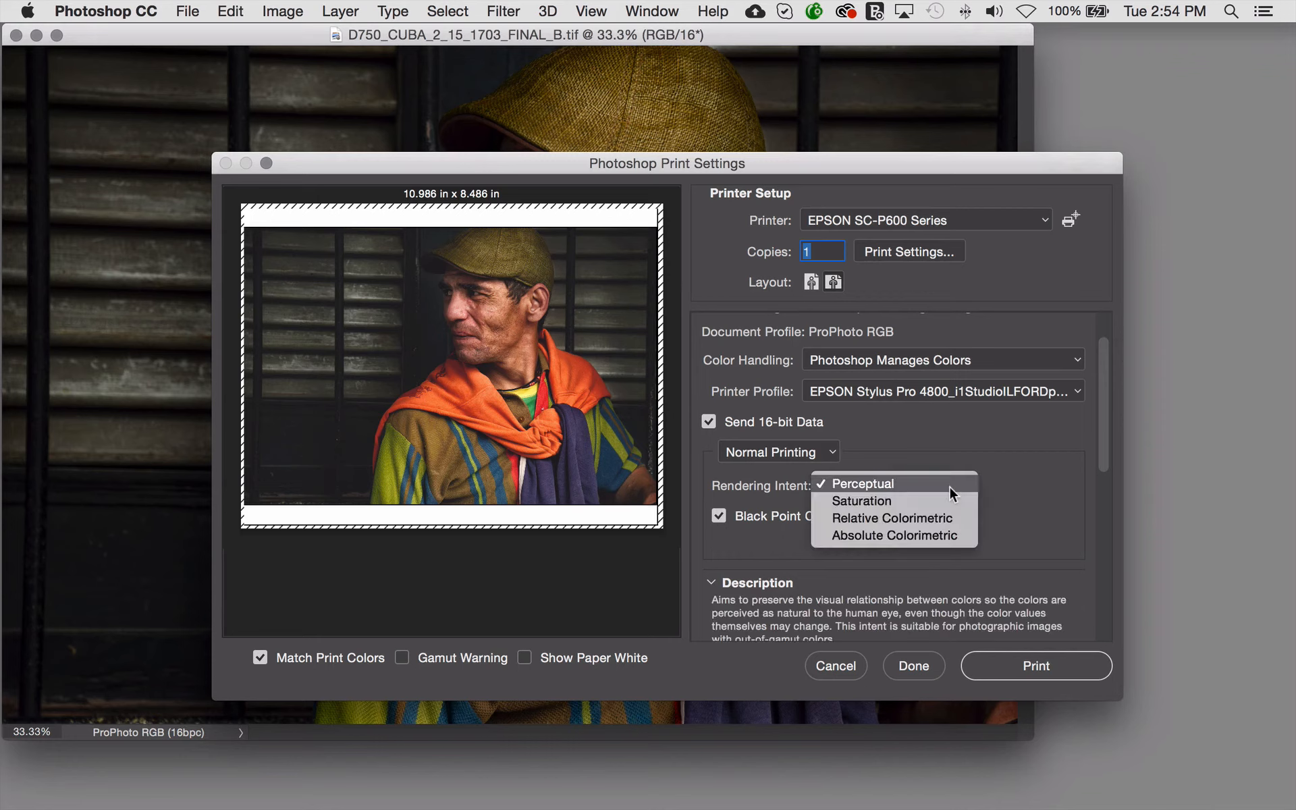
click(885, 487)
click(905, 485)
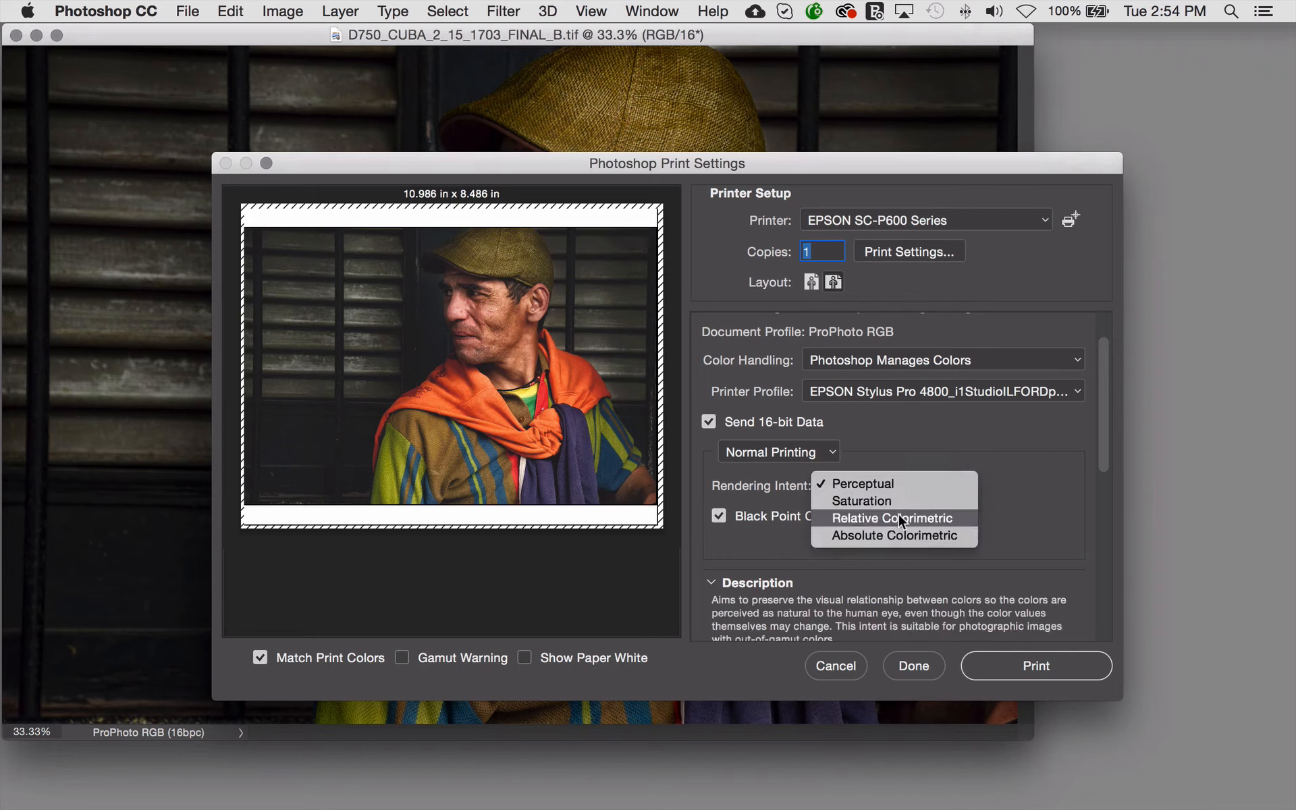
click(897, 513)
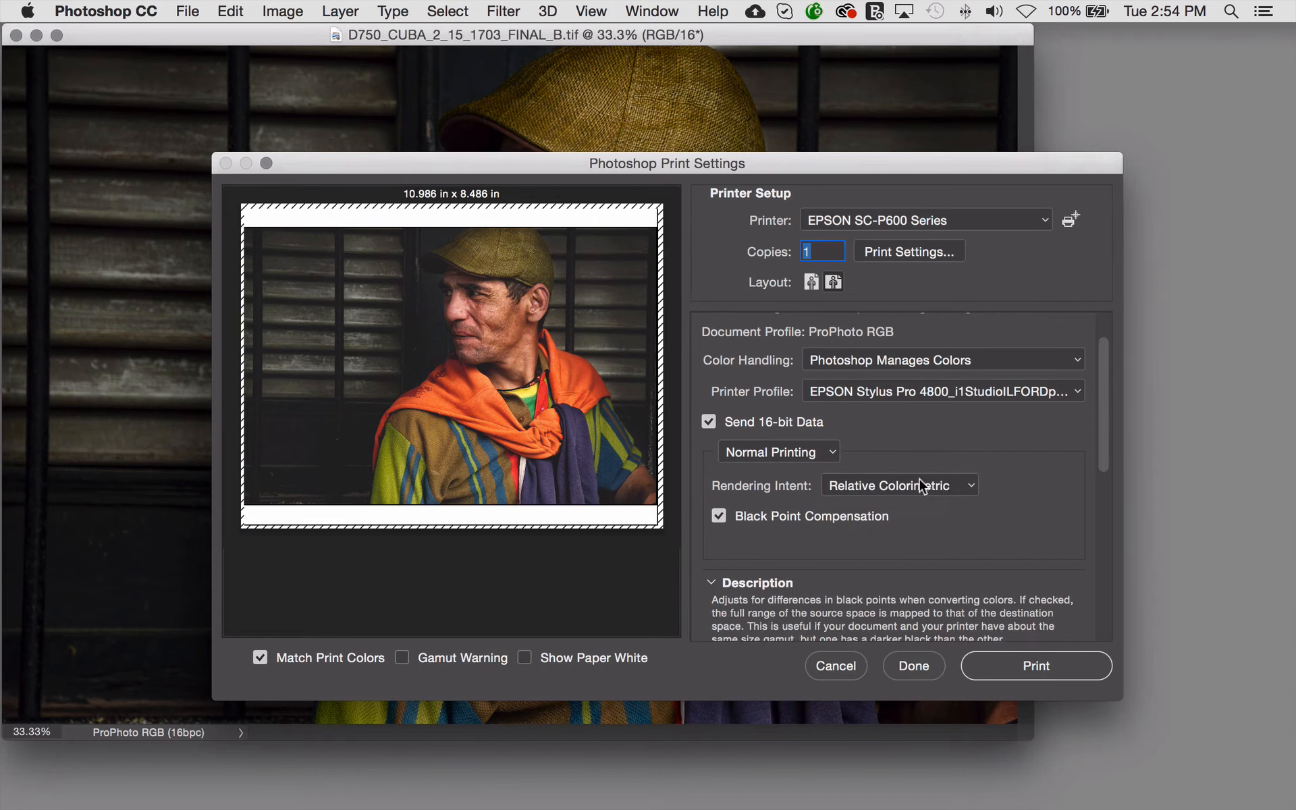
click(947, 483)
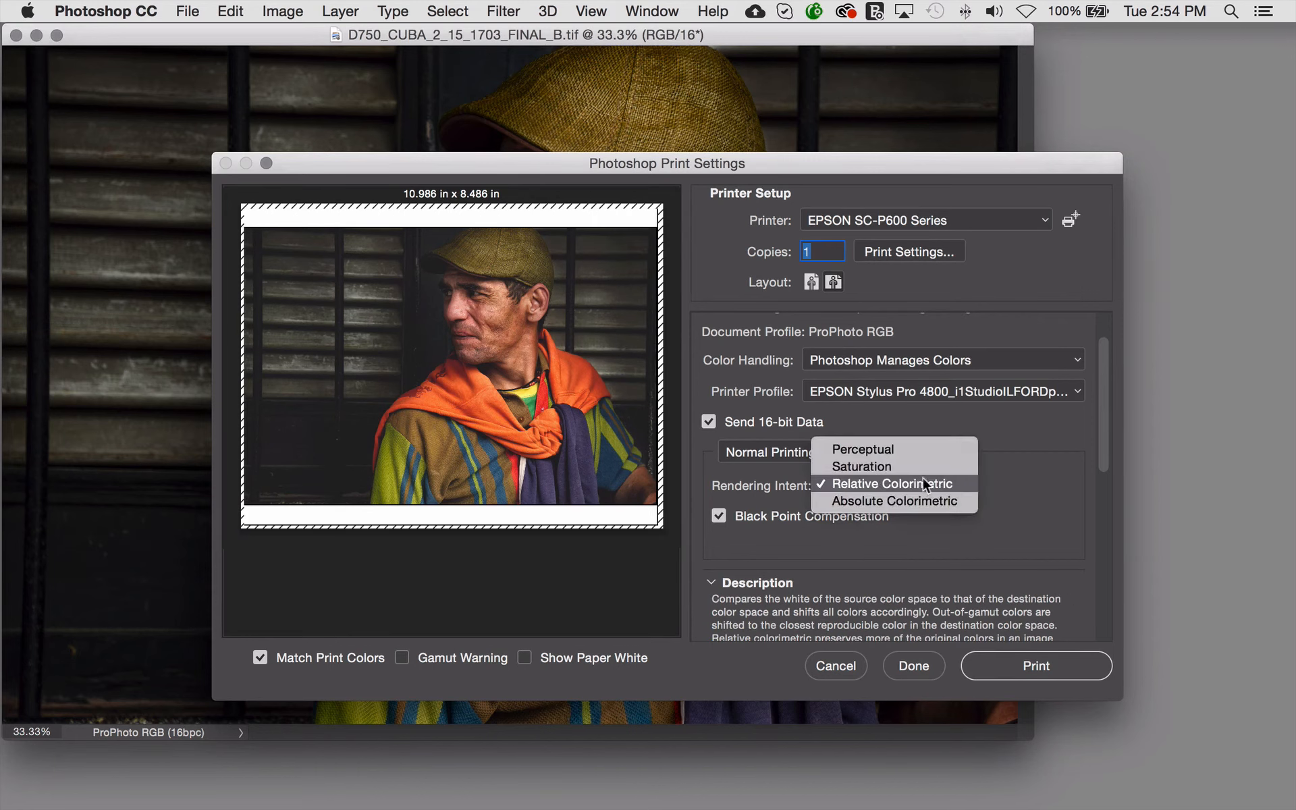
click(892, 448)
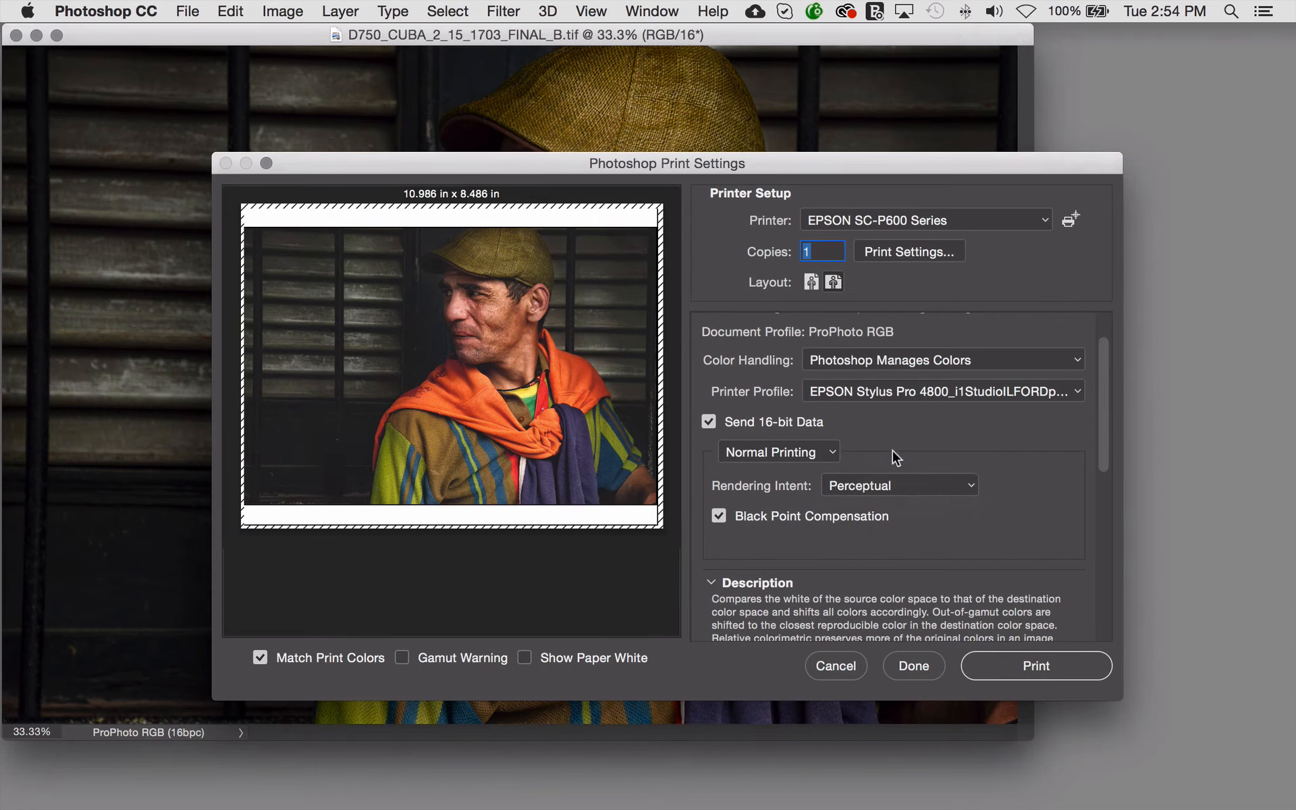
Step: Preview the photo with the i1StudioILFORDpearl STANDARDBW and HIGHC printer profiles
click(970, 395)
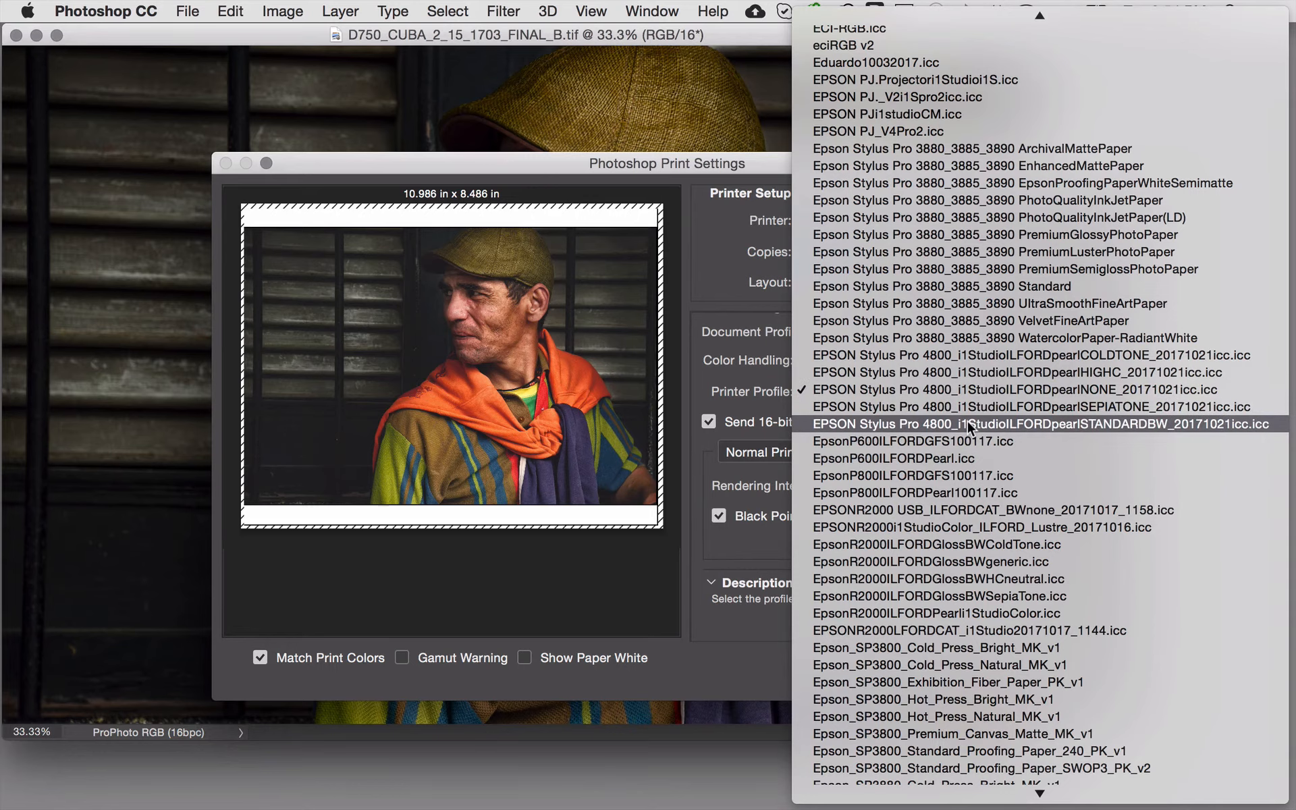
click(967, 423)
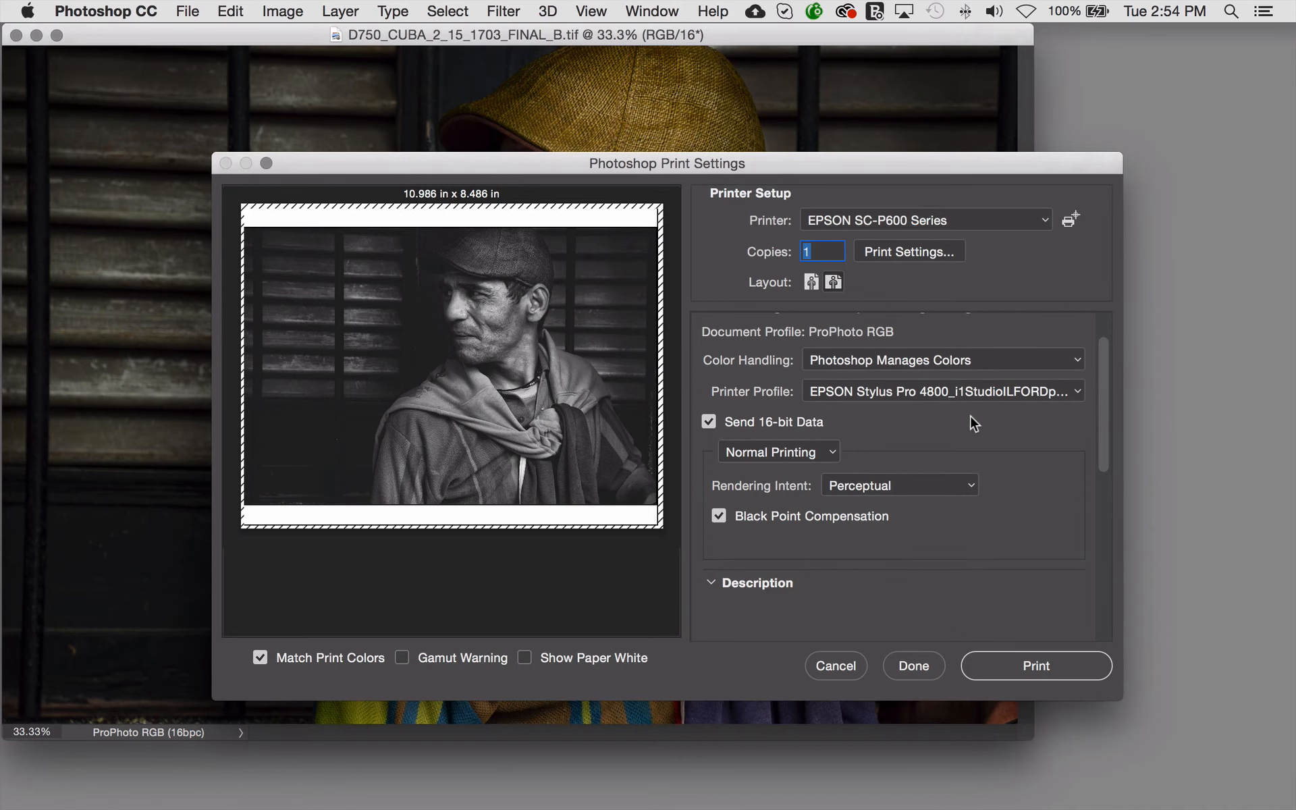
click(977, 392)
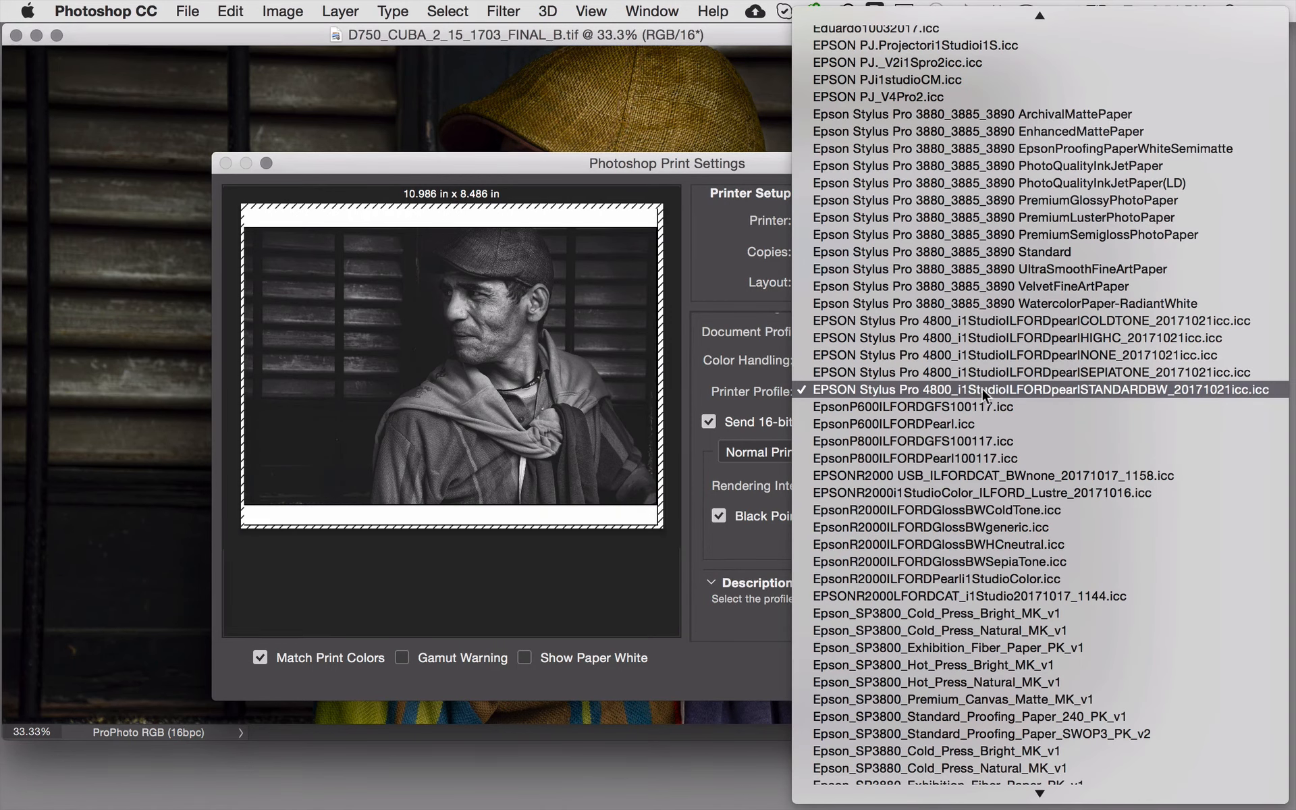
click(988, 336)
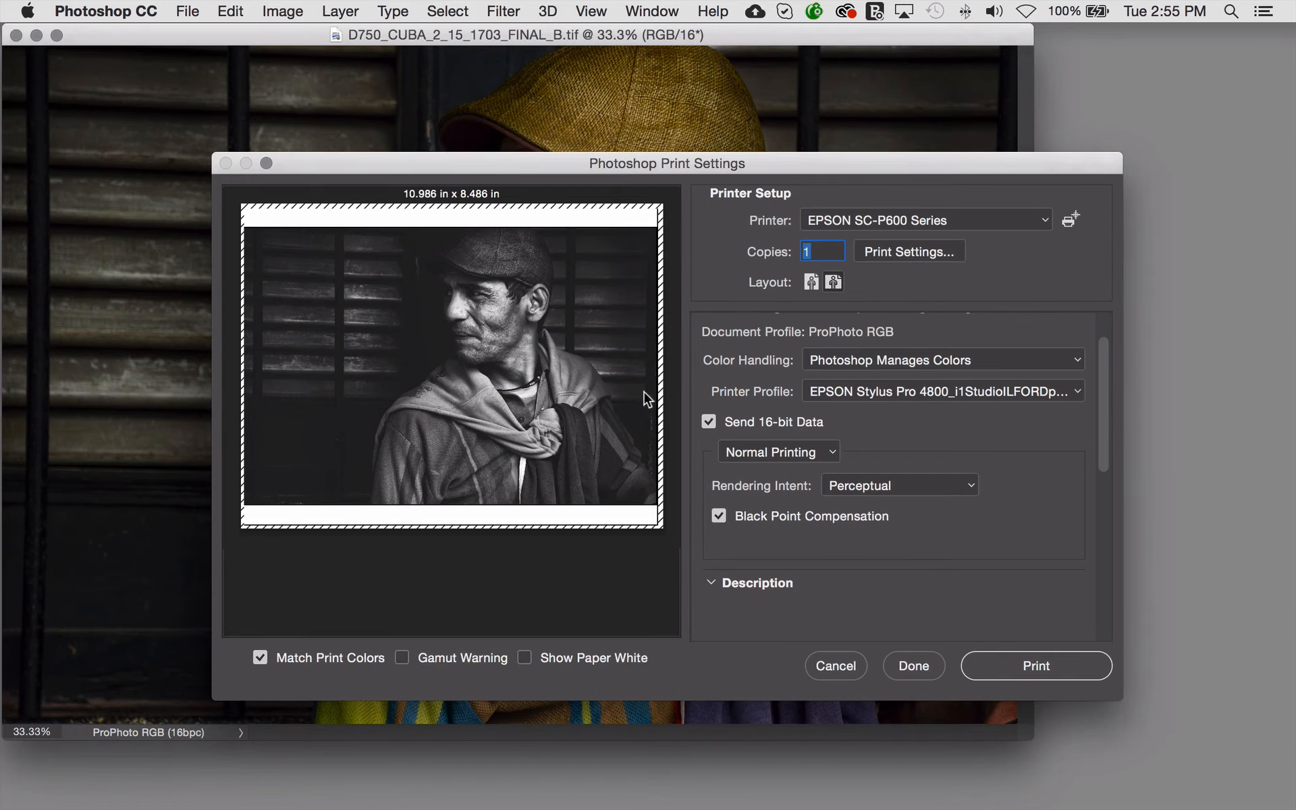
Step: Preview the photo with the i1StudioILFORDpearl COLDTONE and SEPIATONE printer profiles, and return to the NONE profile
click(972, 399)
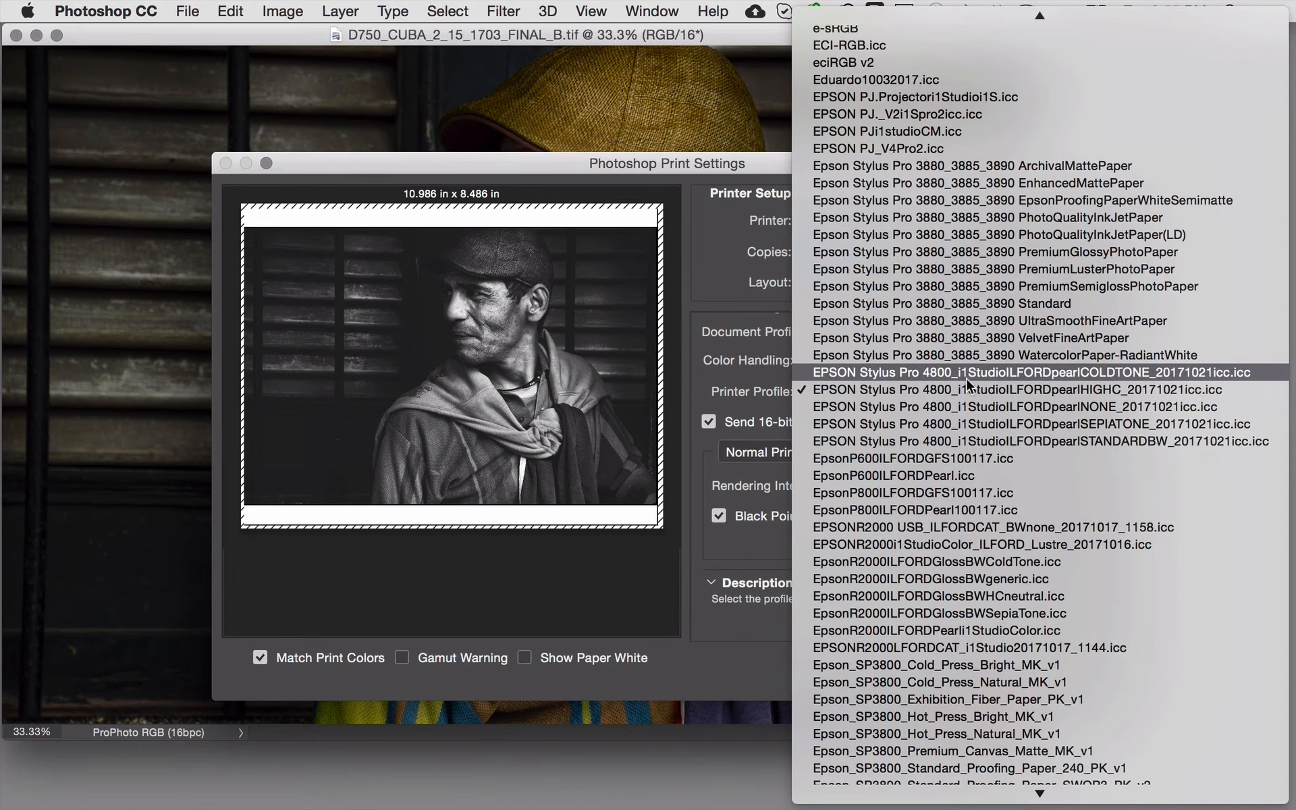
click(965, 372)
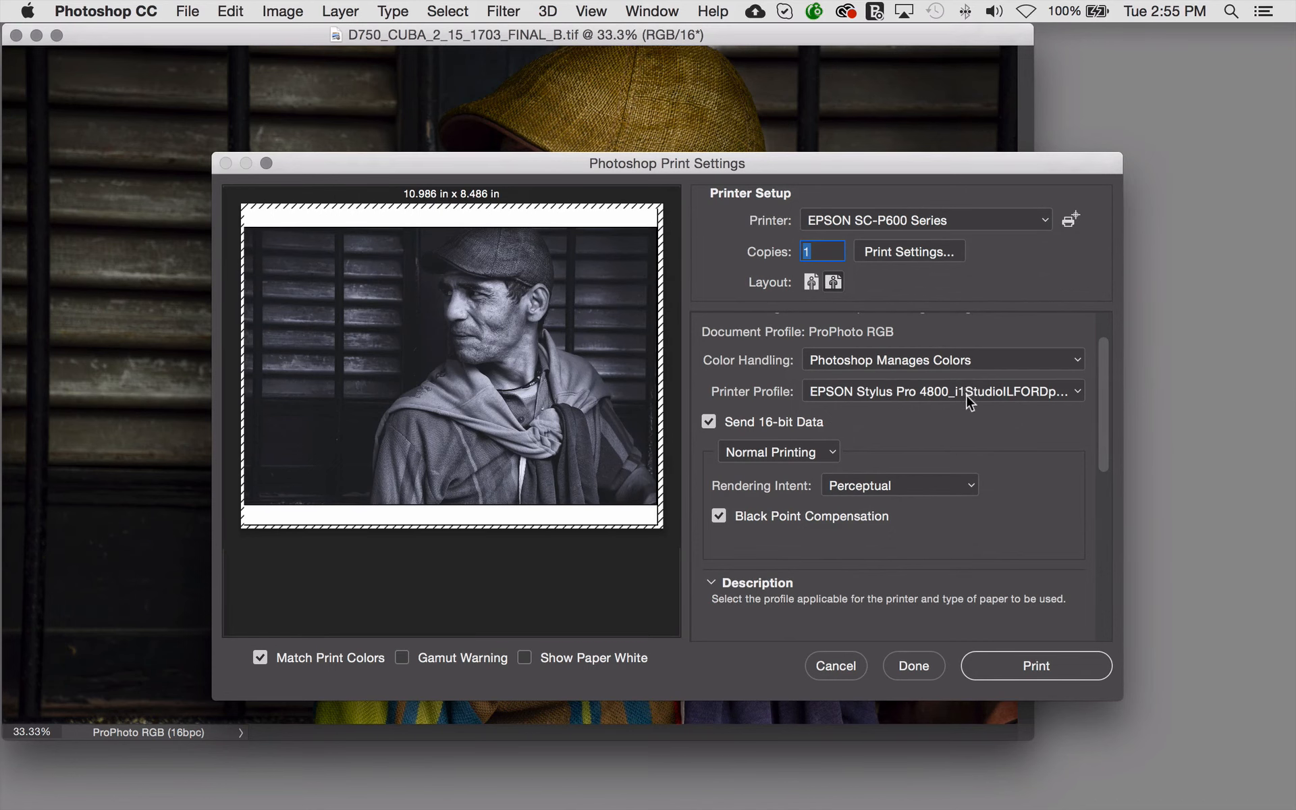
click(987, 391)
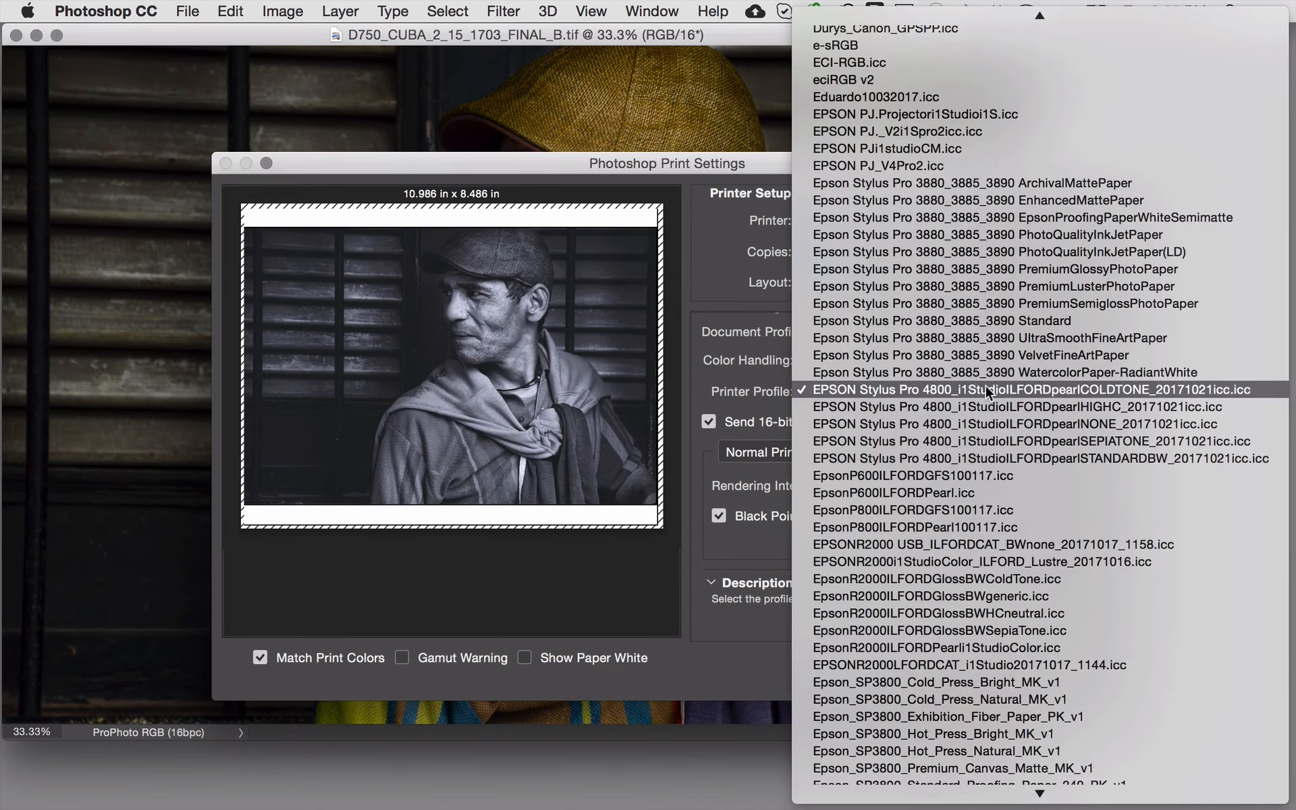
click(978, 438)
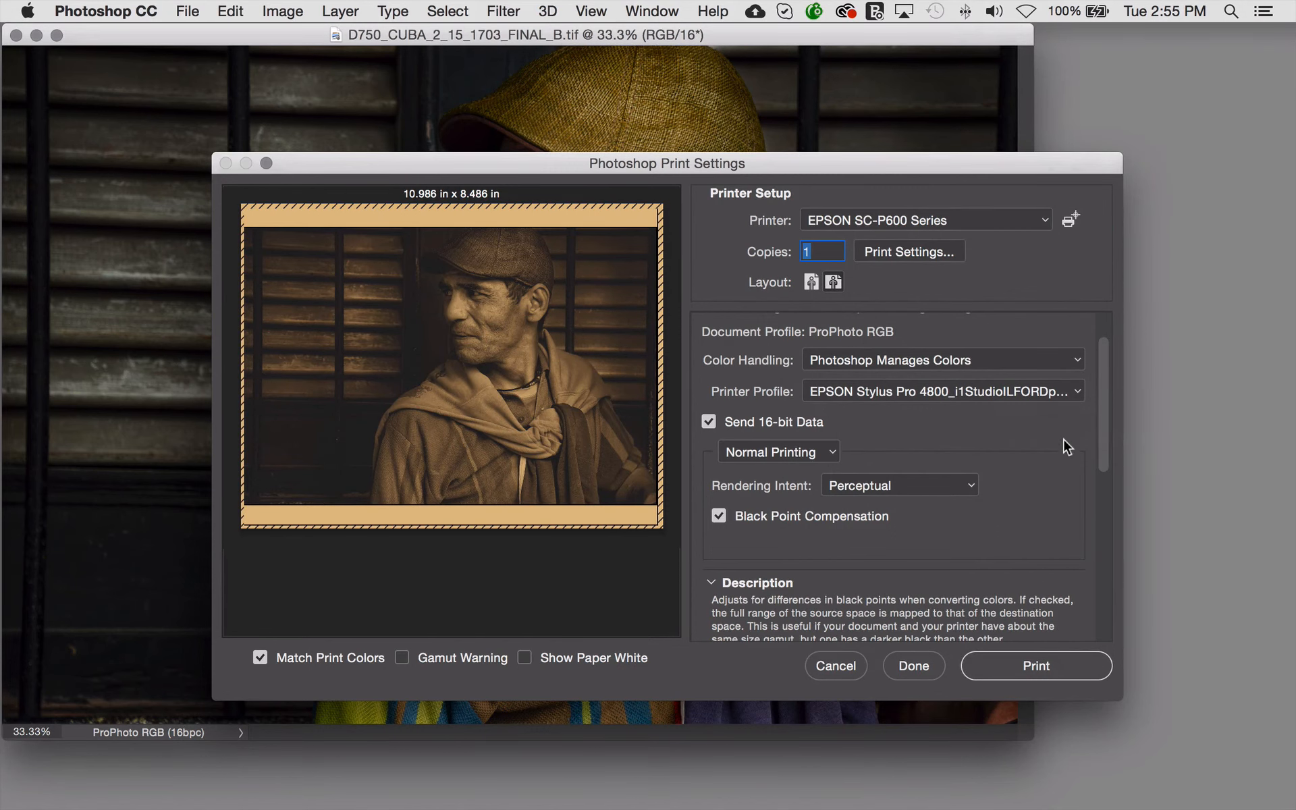
click(1065, 390)
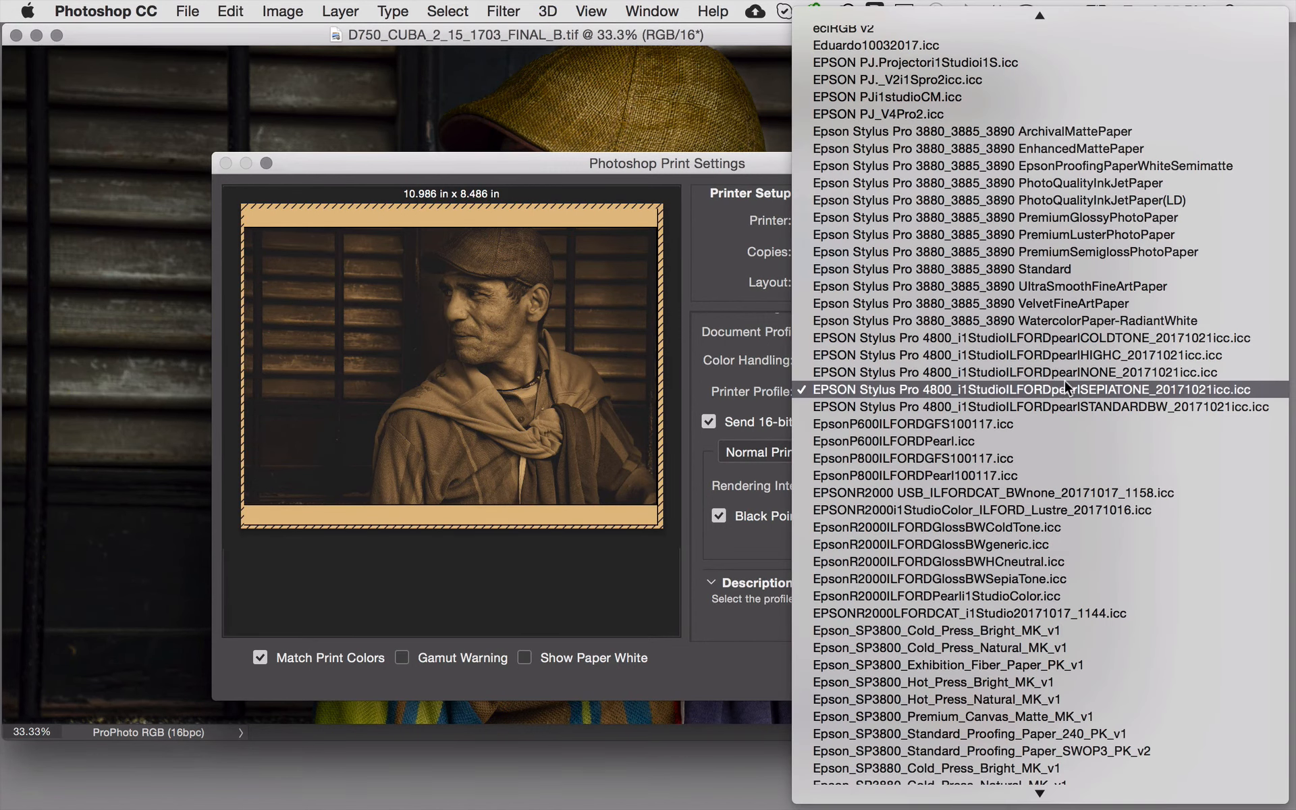
click(1063, 371)
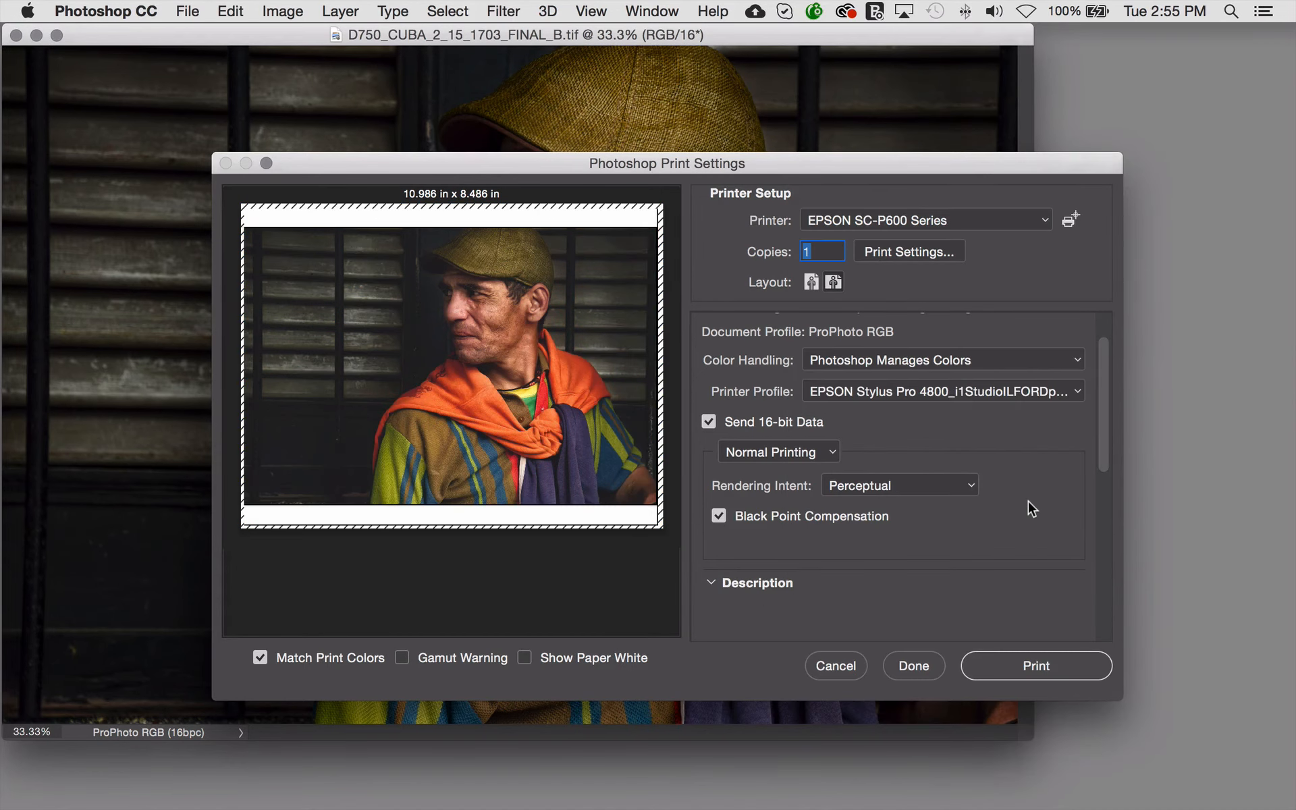